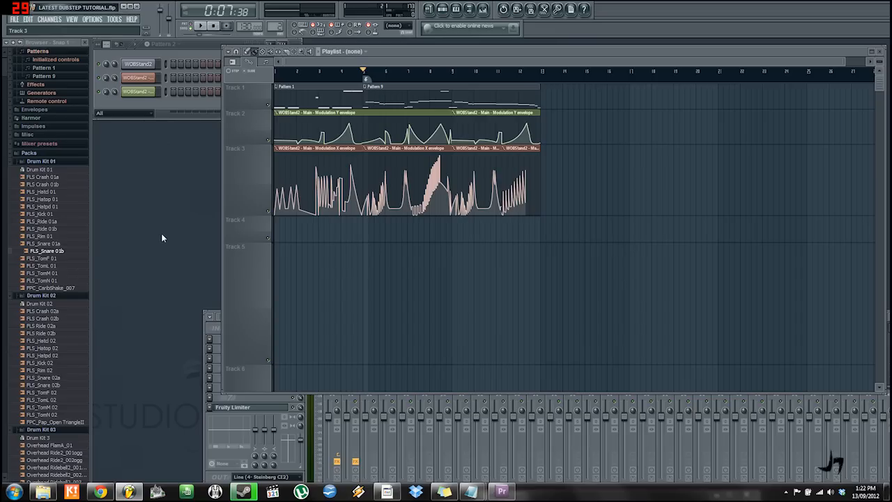
Shrink Playlist tracks 5 and 6 to about the same height as track 4.
drag(242, 365, 248, 270)
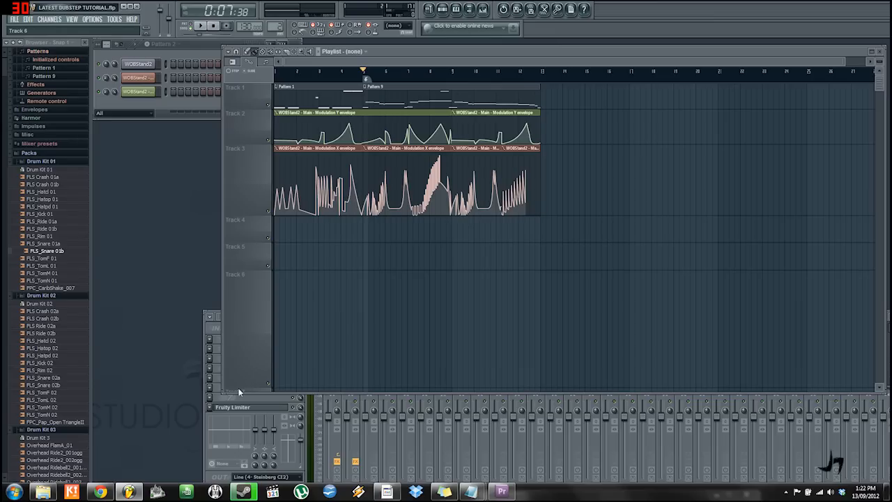
drag(242, 382, 243, 296)
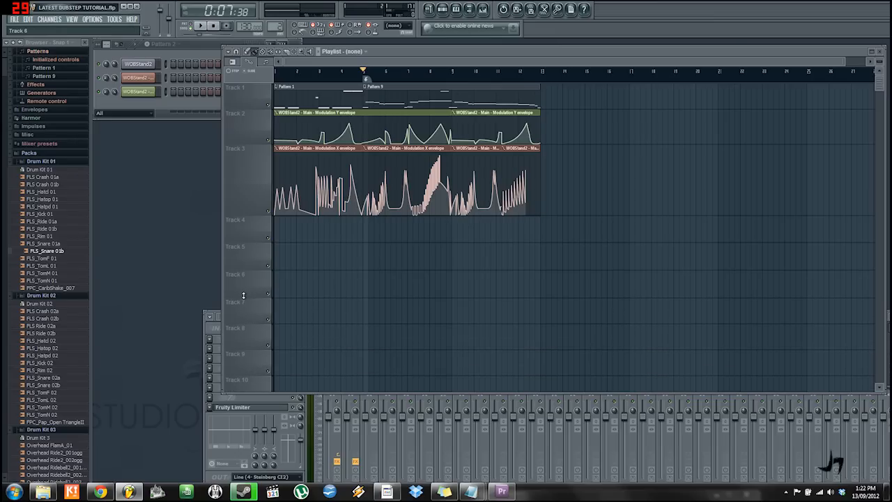
Play the arrangement from the start and follow the Modulation X and Y envelopes through to the last clips.
click(261, 76)
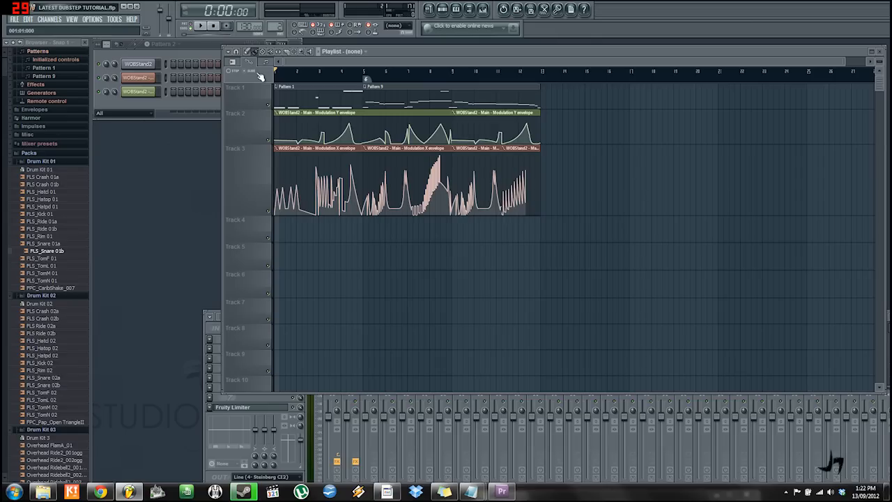
key(space)
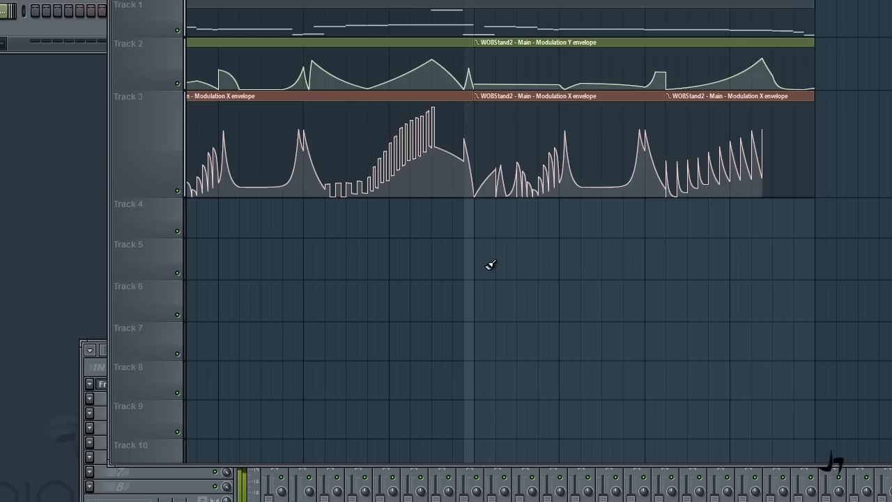
drag(596, 237, 496, 280)
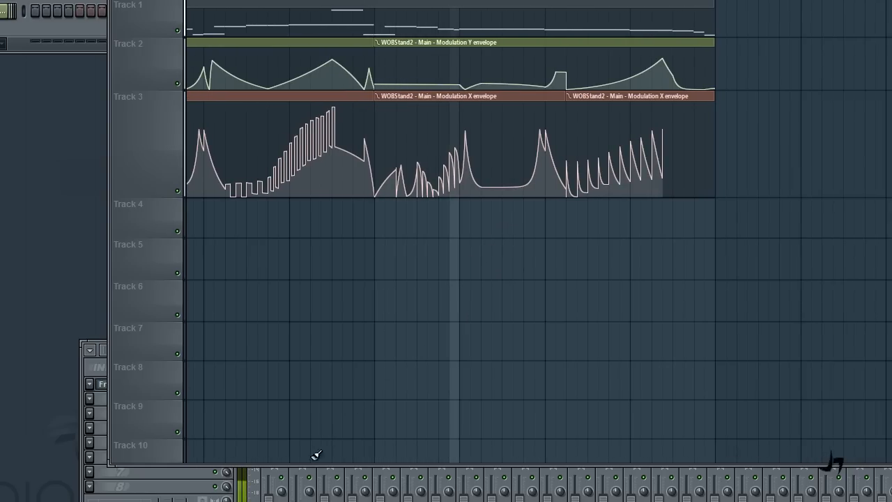
click(272, 497)
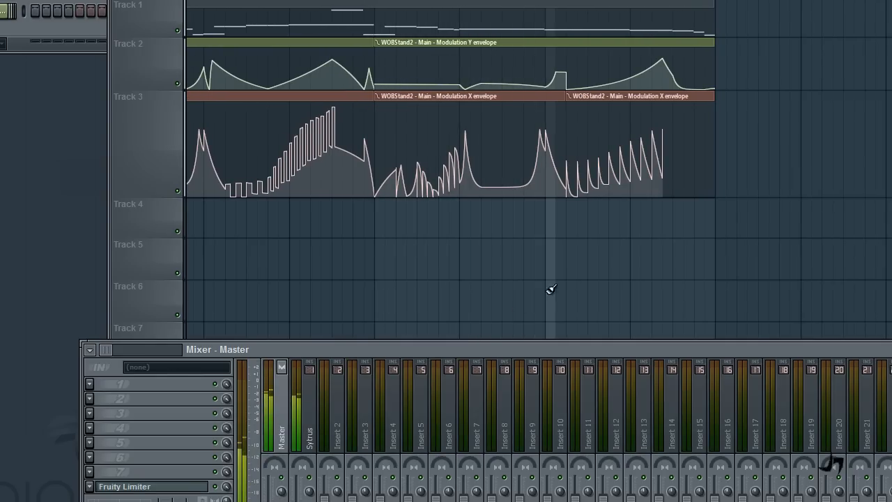
click(667, 255)
drag(667, 255, 621, 291)
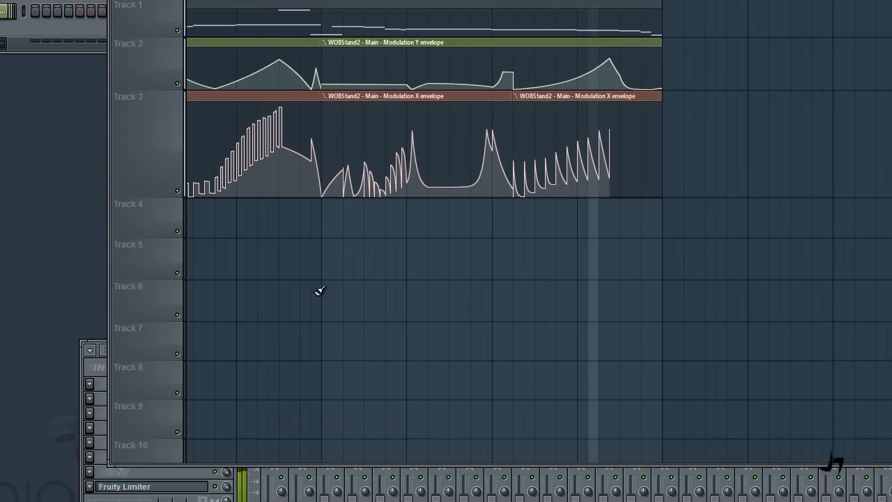
drag(319, 293, 891, 422)
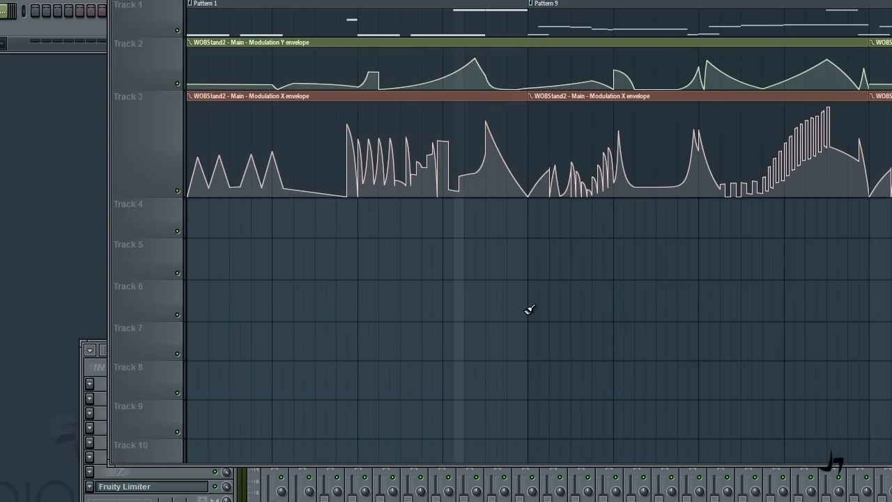
Examine the finished WOBStand2 Sytrus patch and its mixer effects, and close the instrument and channel settings windows.
drag(790, 211, 592, 306)
drag(338, 279, 717, 394)
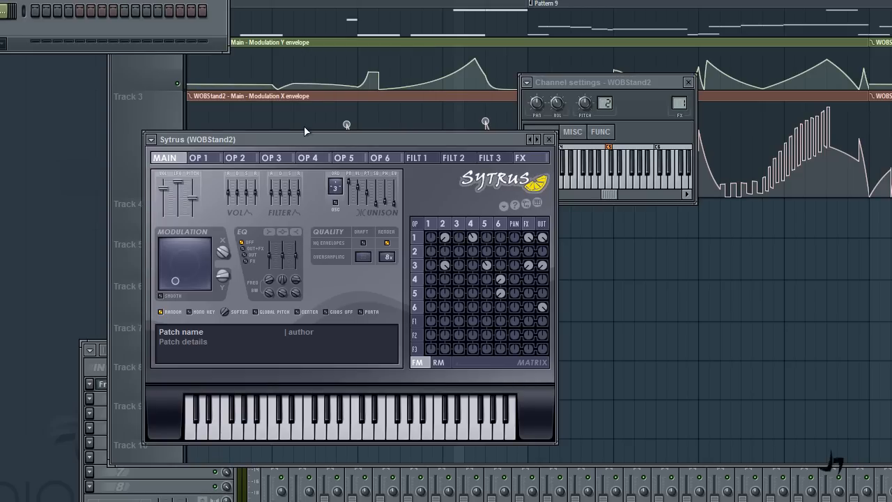
drag(296, 138, 308, 102)
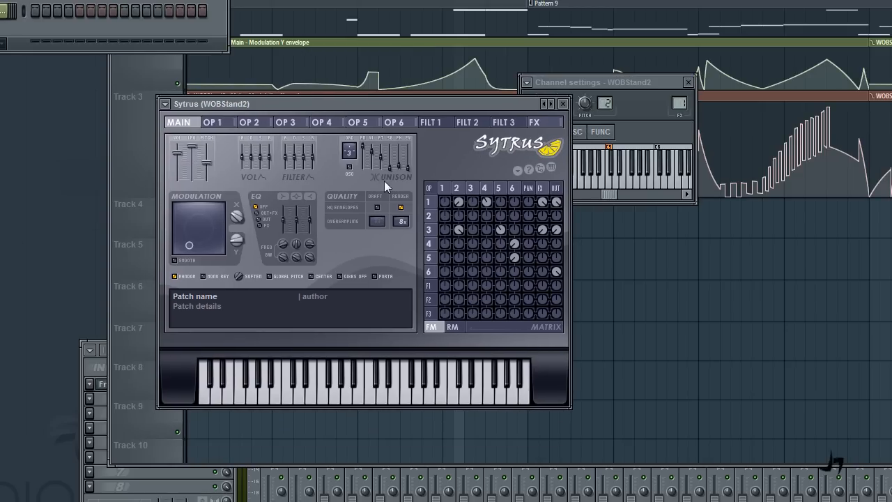
click(82, 364)
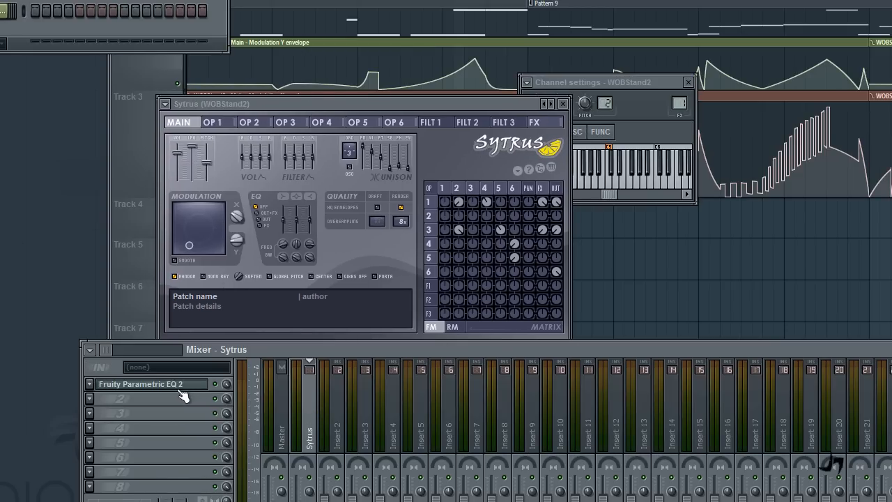
drag(369, 107, 261, 116)
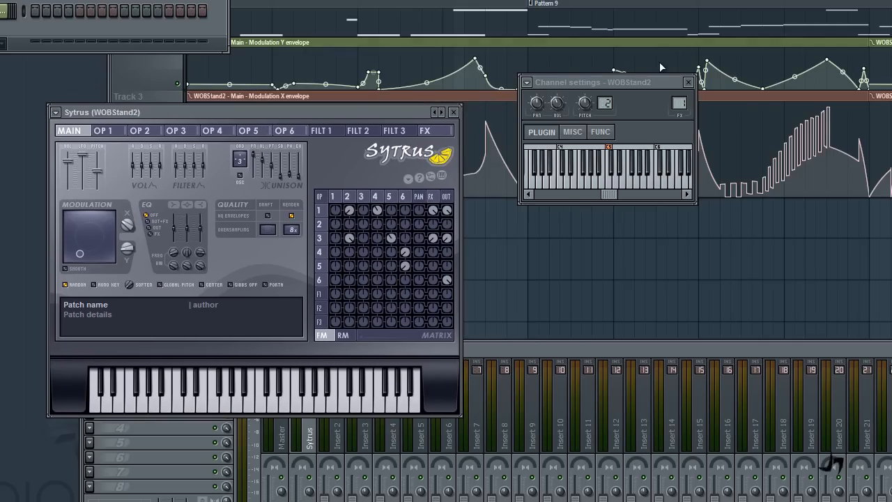
click(689, 83)
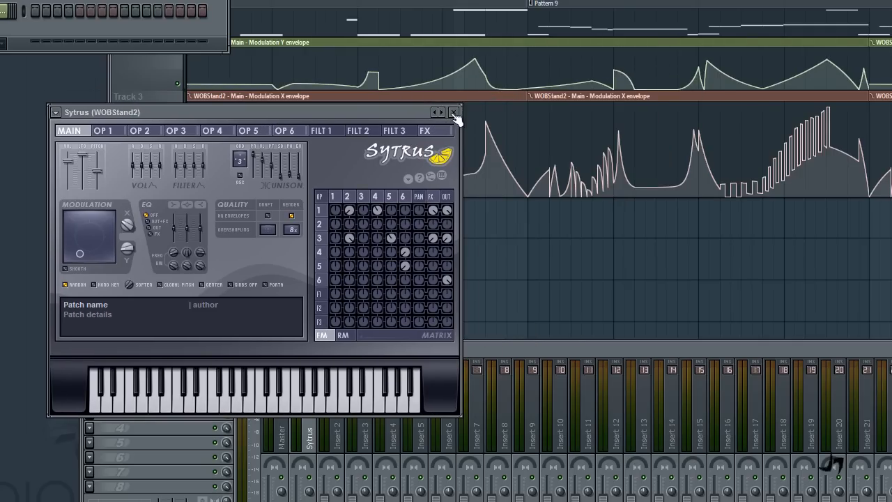
click(453, 112)
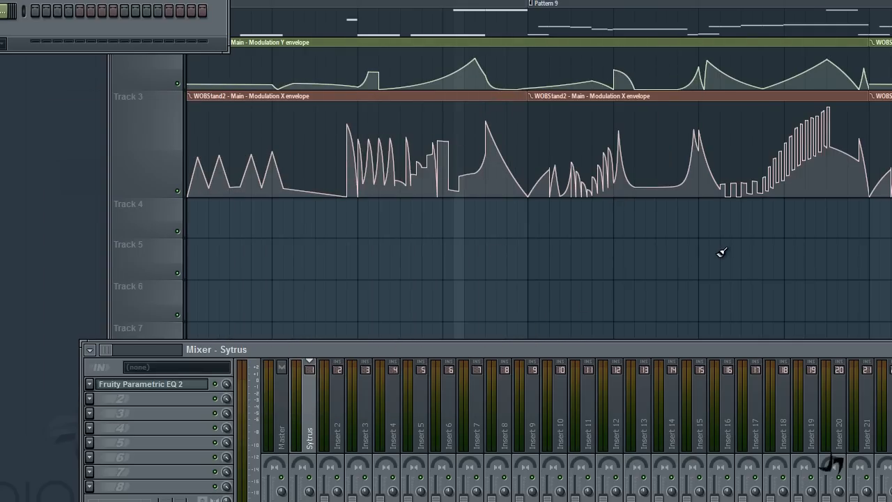
Insert a new Sytrus channel.
drag(722, 251, 293, 202)
right_click(7, 10)
mouse_move(55, 103)
click(143, 488)
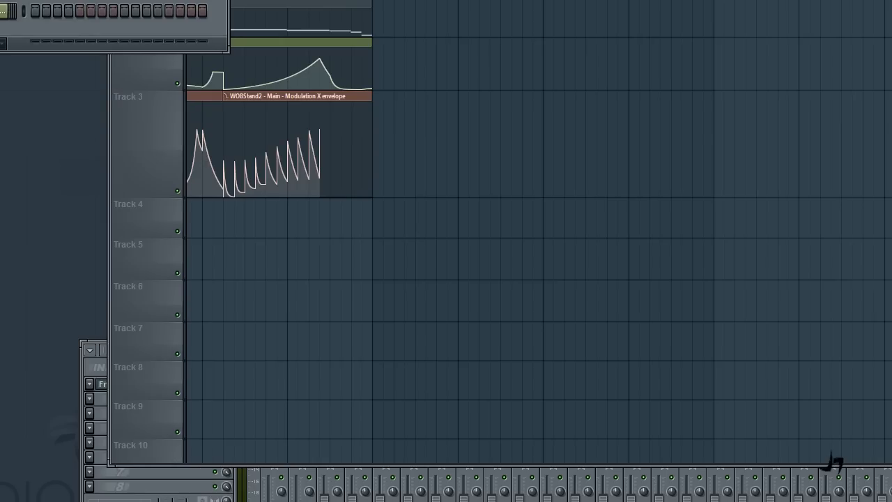
right_click(131, 57)
mouse_move(171, 145)
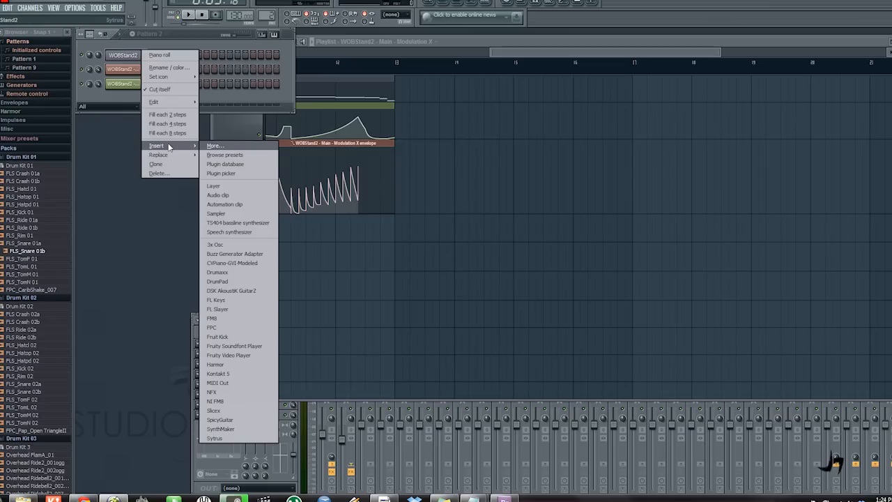
click(216, 438)
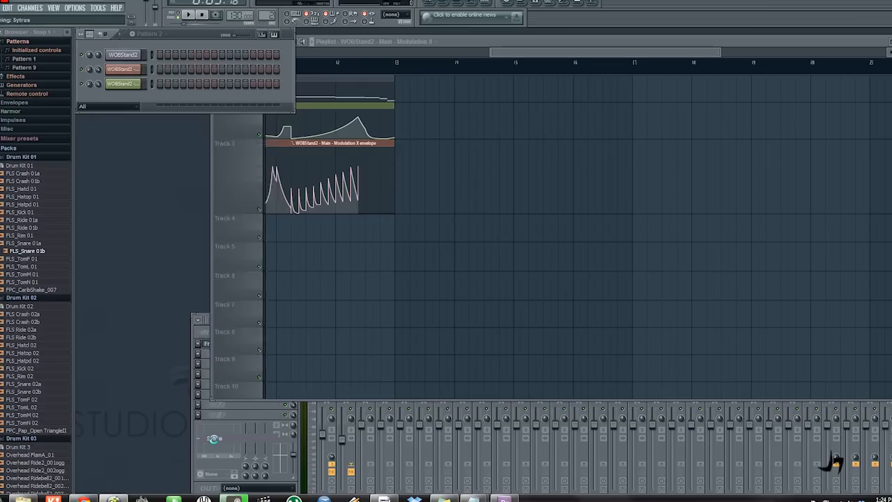
drag(234, 143, 414, 84)
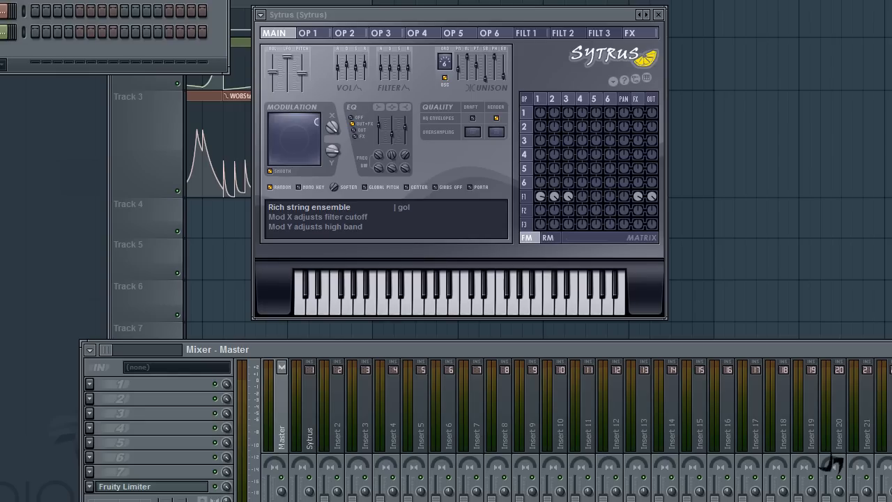
Load the Default preset in the new Sytrus and set the unison order to 3.
drag(475, 311, 433, 309)
click(260, 14)
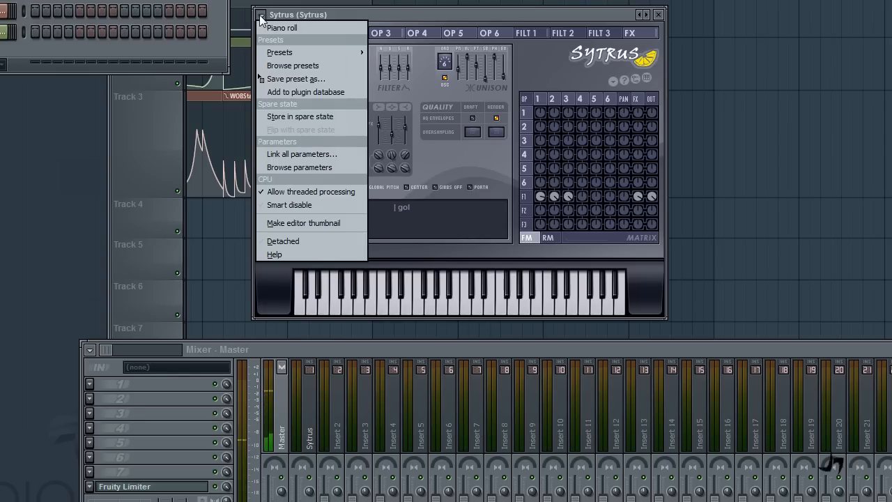
mouse_move(288, 161)
key(Escape)
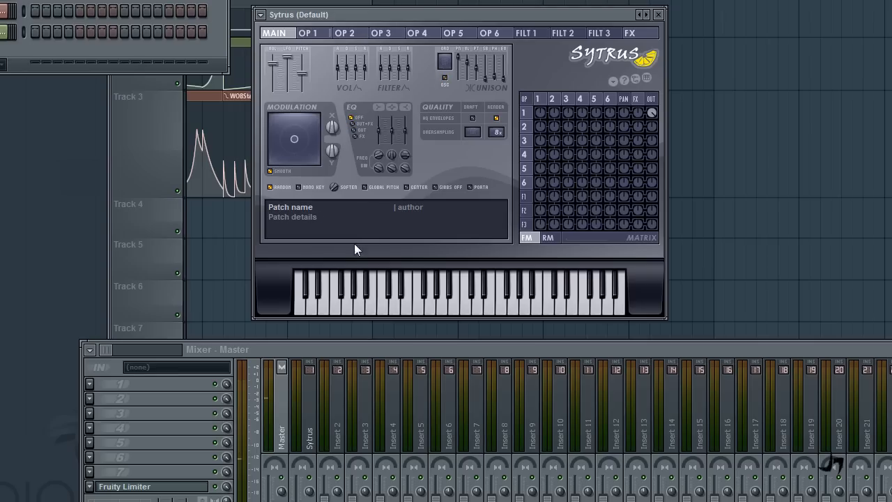
mouse_move(449, 313)
mouse_down()
mouse_move(344, 313)
mouse_move(560, 310)
mouse_up()
drag(377, 19, 399, 21)
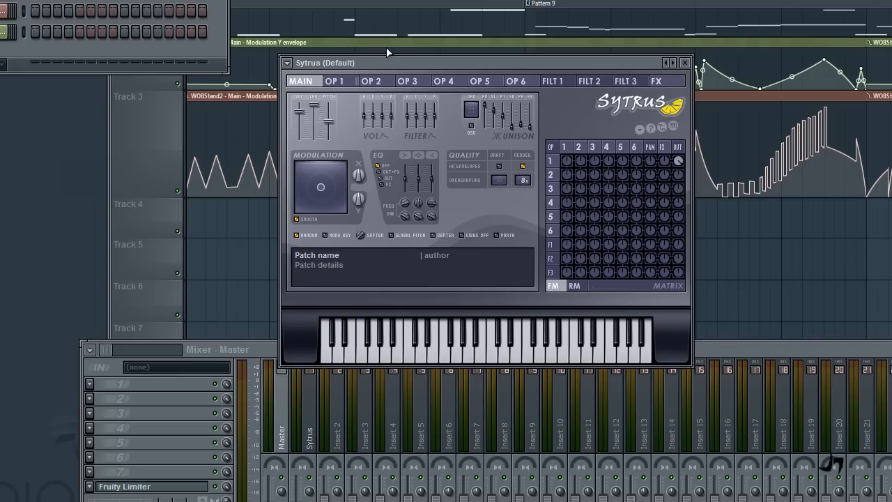
drag(386, 47, 365, 46)
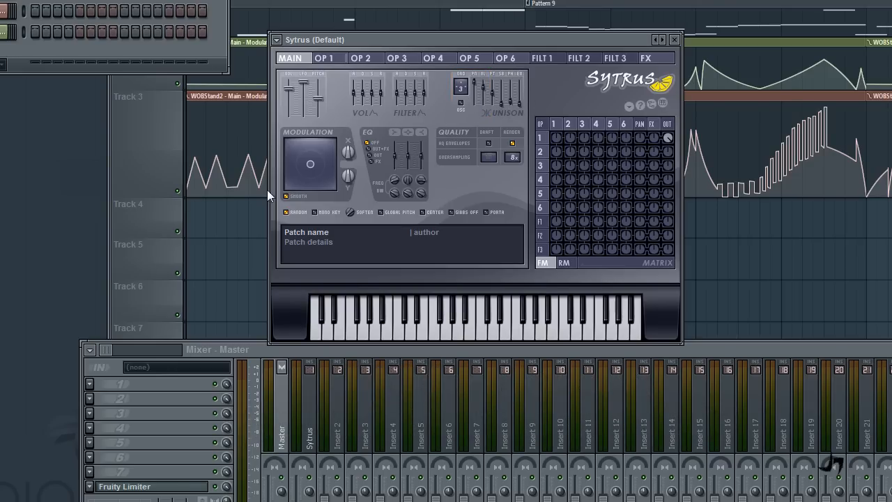
Give OP 1's MOD target a MOD X envelope that rises linearly from zero to maximum.
click(332, 60)
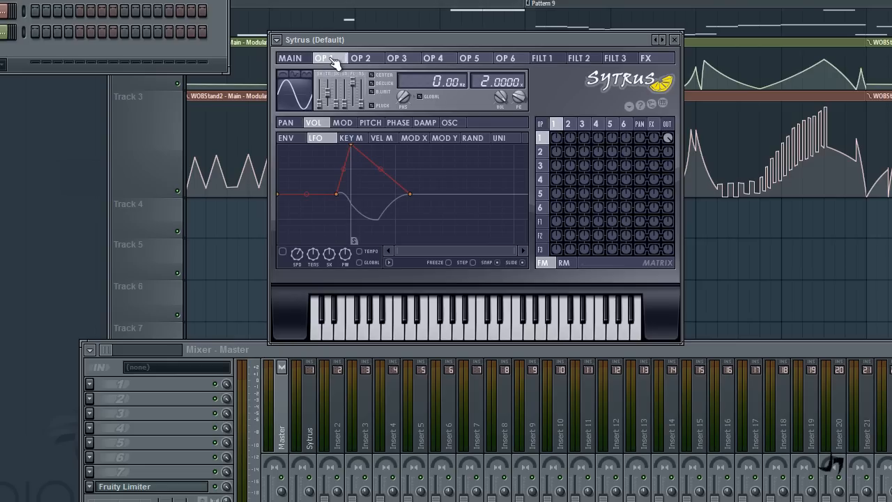
click(343, 126)
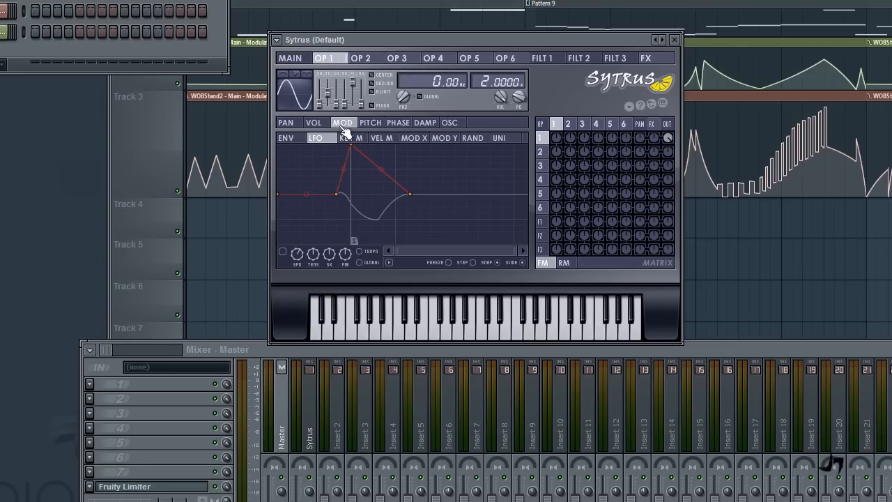
click(414, 138)
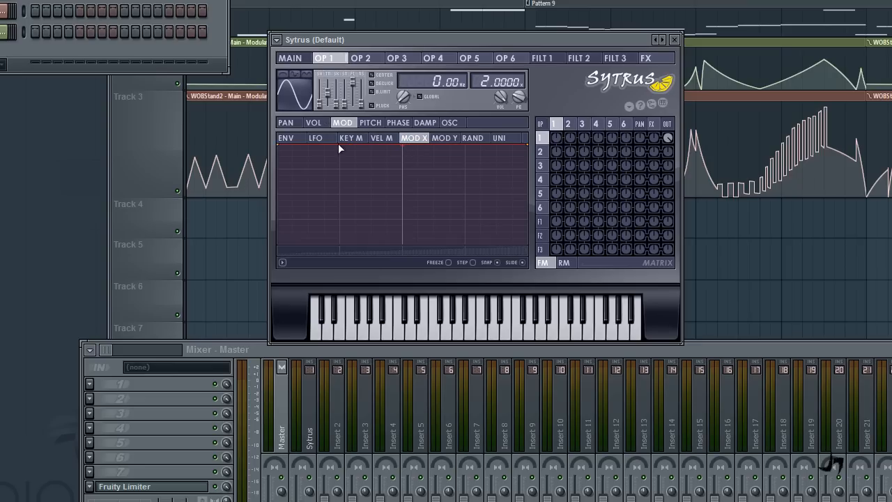
drag(285, 146, 249, 265)
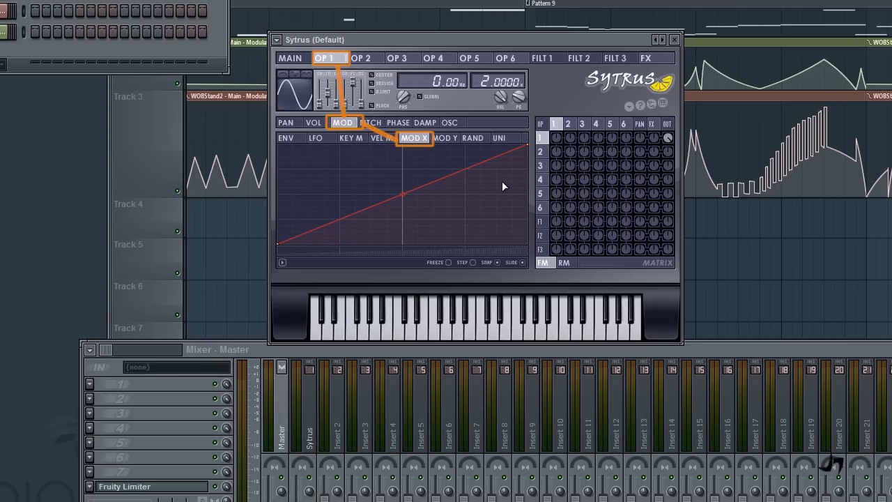
Shape OP 2's waveform with shape 25% and tension -8%, and set its matrix modulation to -100% in row 1 and +100% in row 3.
click(364, 58)
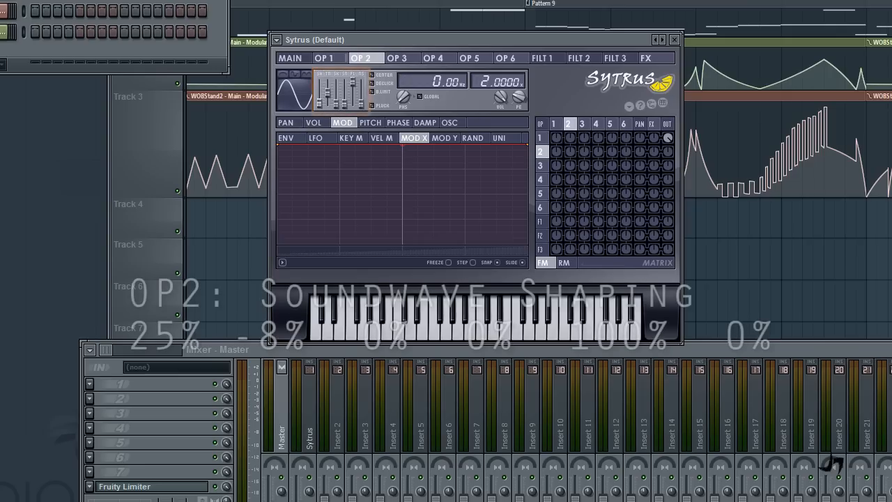
drag(323, 99, 322, 98)
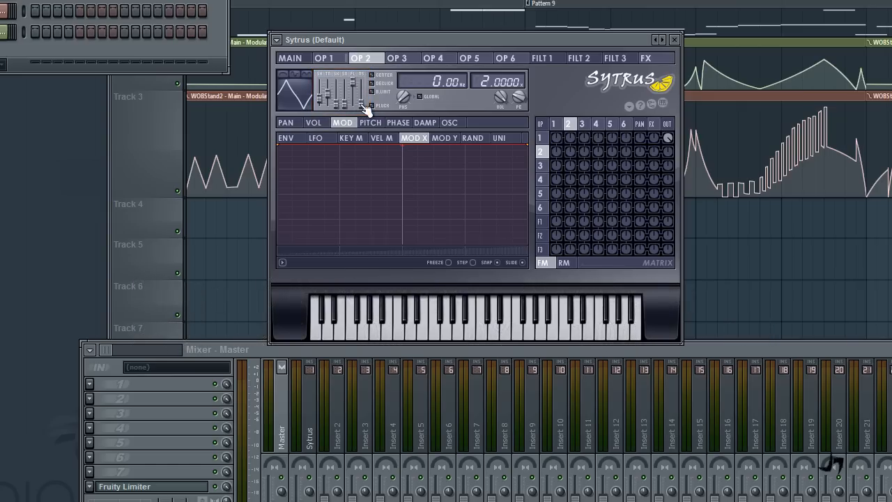
click(572, 139)
right_click(573, 138)
drag(572, 139, 572, 140)
drag(573, 167, 573, 162)
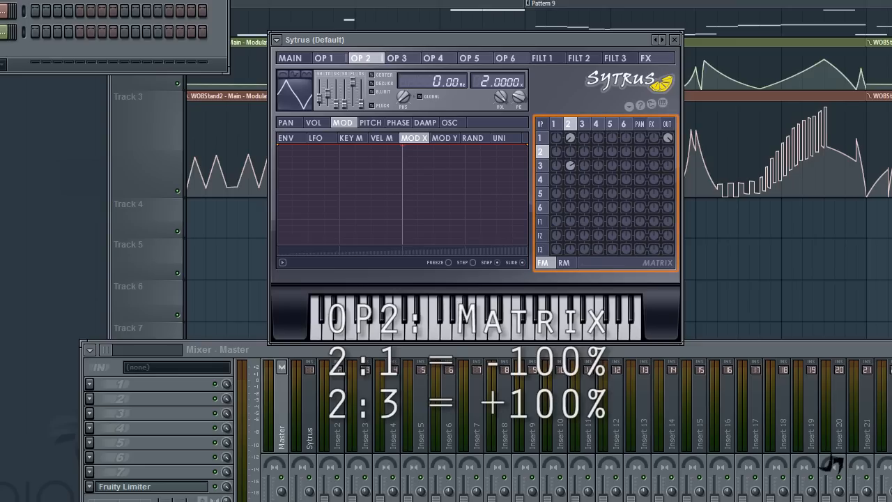
Give OP 3's MOD target a linearly rising MOD X envelope and set its frequency ratio to 2.1000.
click(398, 58)
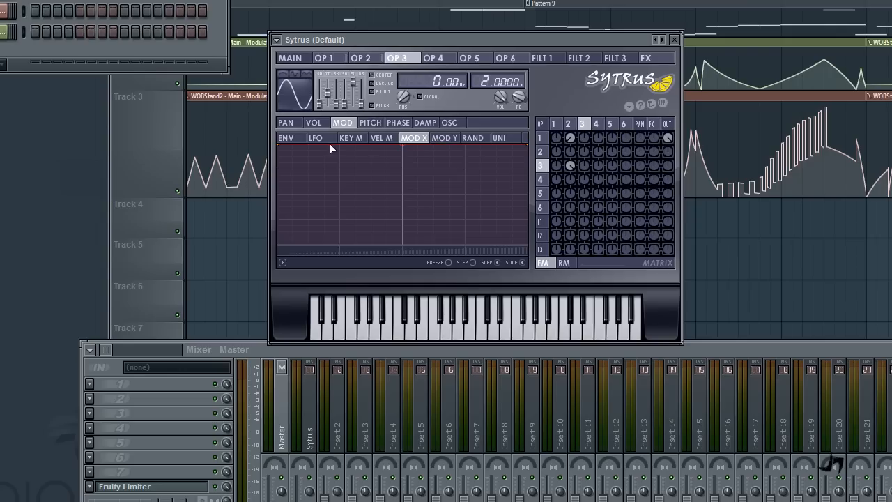
drag(279, 147, 250, 276)
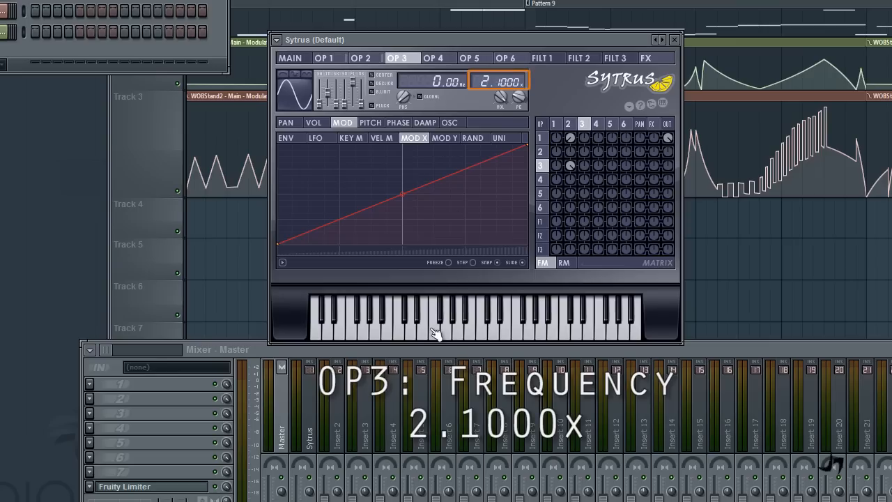
click(399, 330)
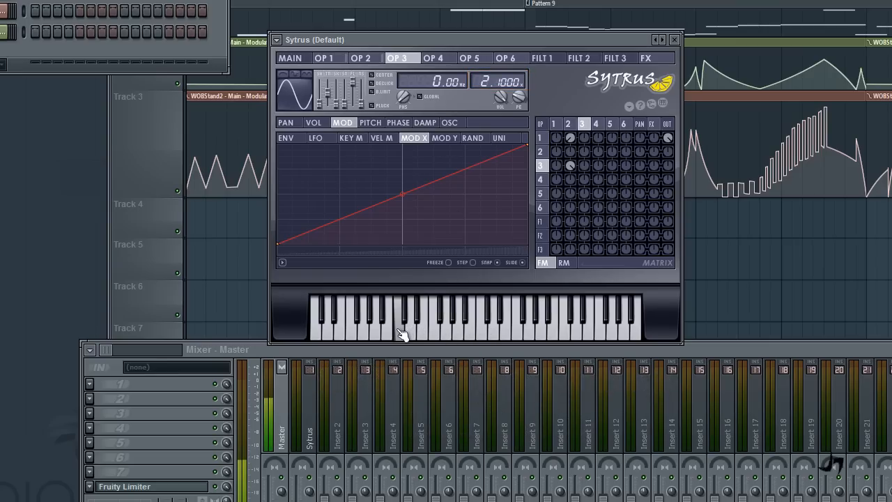
Set OP 3's frequency ratio to 2.0000, audition a note for comparison, and restore 2.1000.
drag(497, 81, 497, 86)
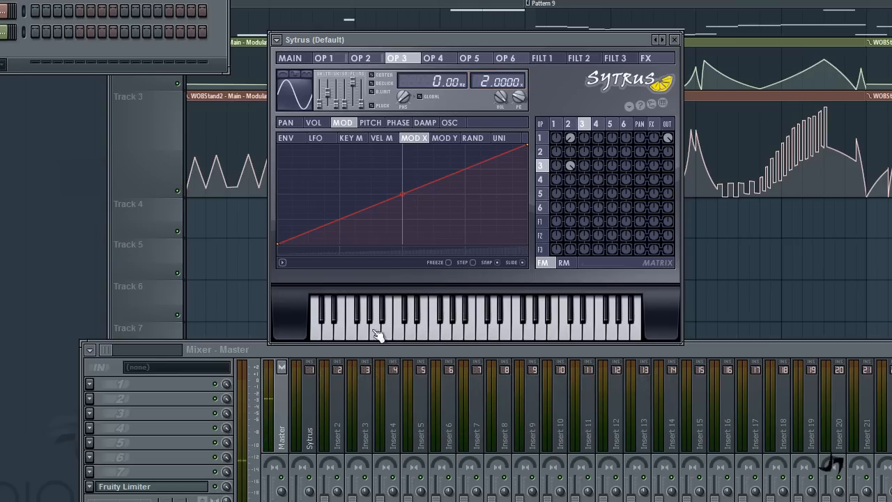
click(401, 325)
drag(498, 84, 498, 80)
Adjust the matrix knob in row 1, column 3 and audition a note.
drag(586, 138, 586, 126)
click(584, 139)
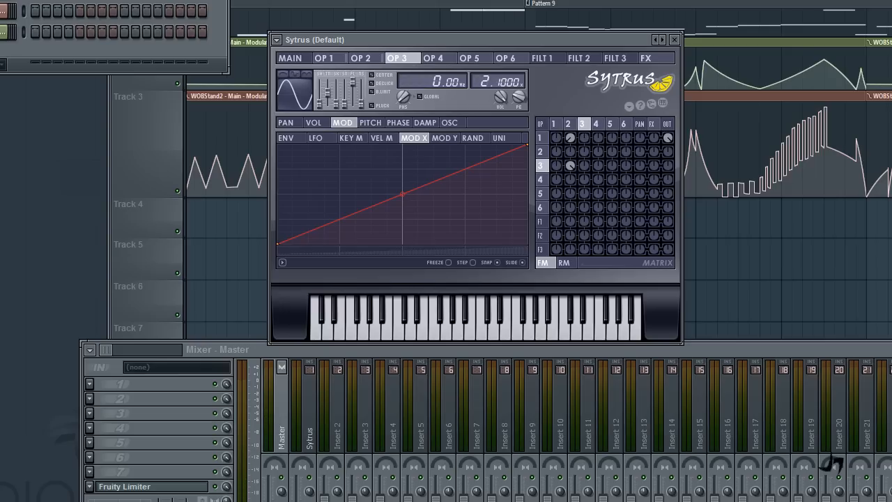
click(404, 338)
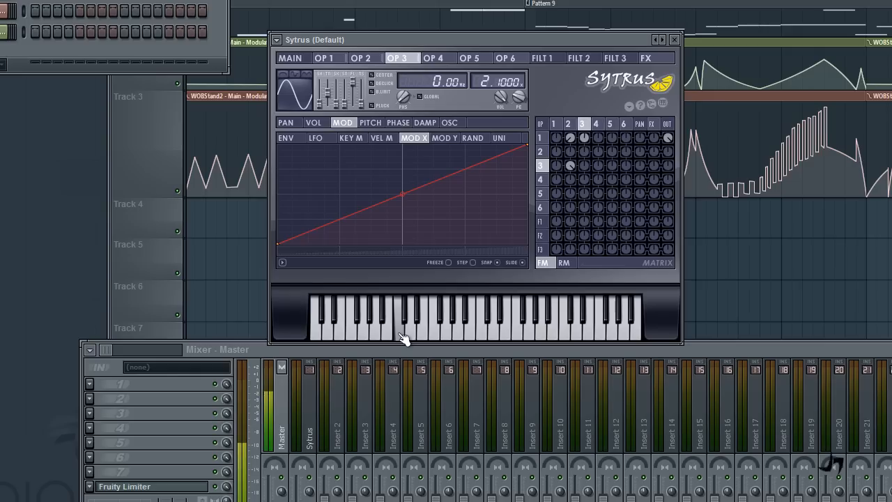
Audition notes while trying out OP 3's frequency ratio.
click(403, 338)
drag(493, 82, 493, 77)
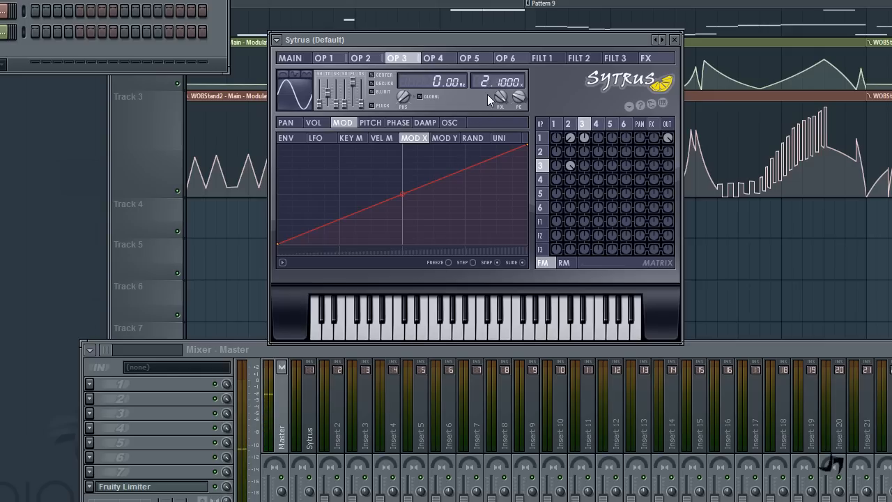
click(398, 339)
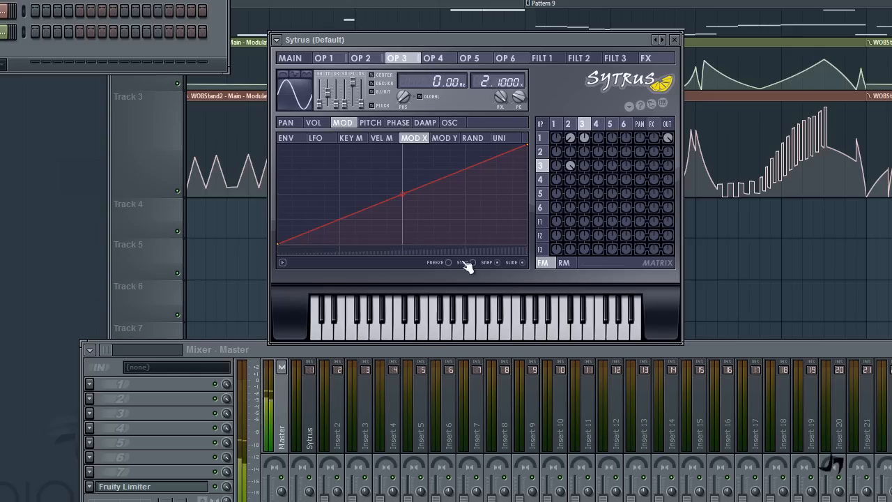
Return the matrix knob in row 1, column 3 to its neutral centre position, keeping OP 3 as the selected operator.
click(595, 139)
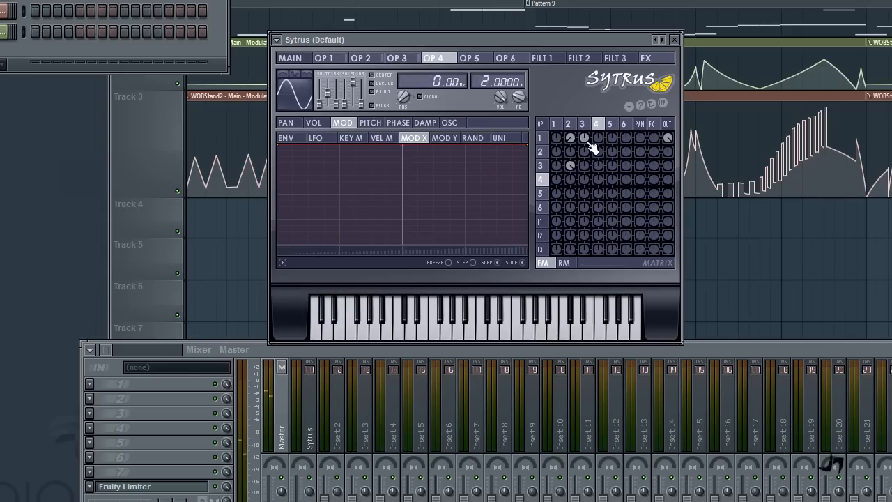
drag(586, 140, 587, 143)
click(583, 124)
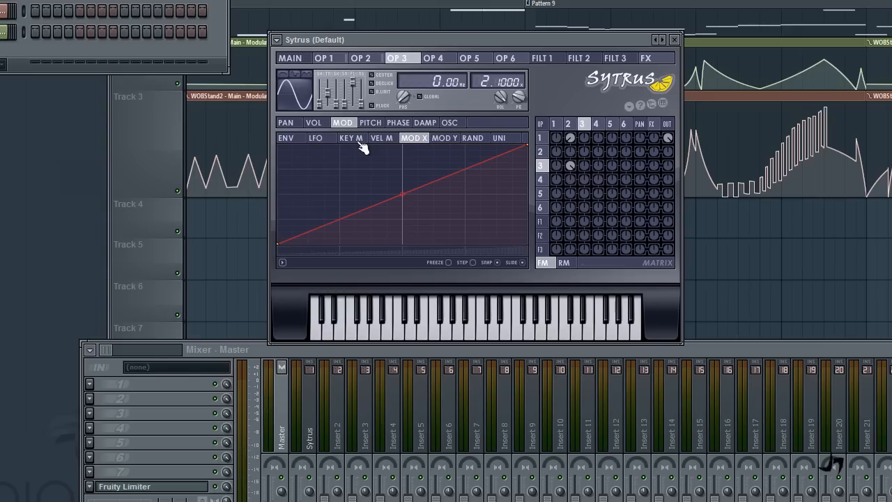
Give OP 4's MOD target a linearly rising MOD Y envelope by lowering its starting point to the minimum.
click(436, 59)
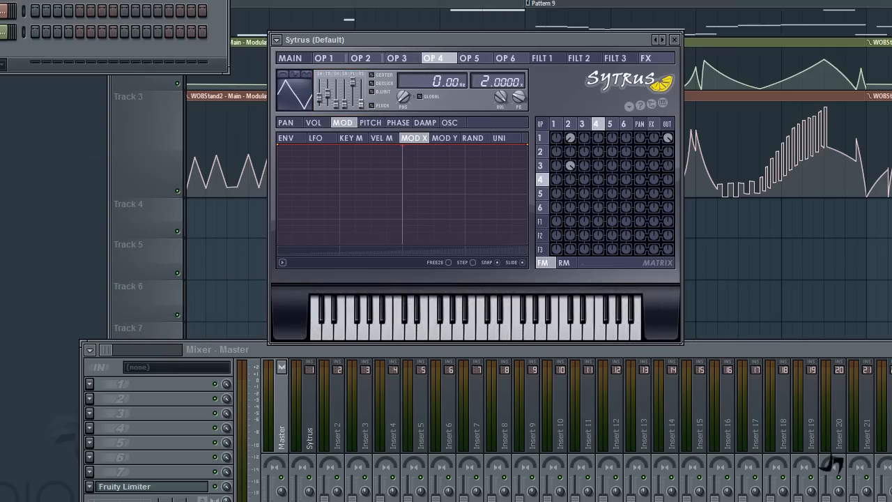
click(450, 142)
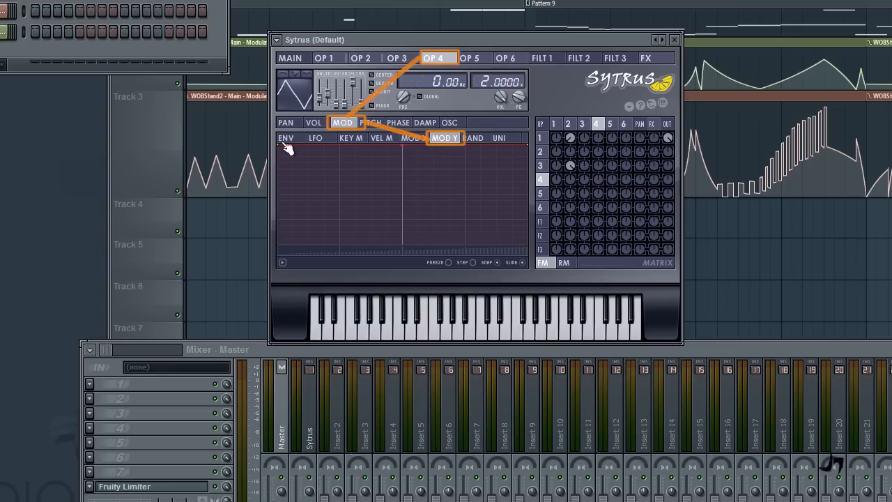
drag(285, 147, 249, 274)
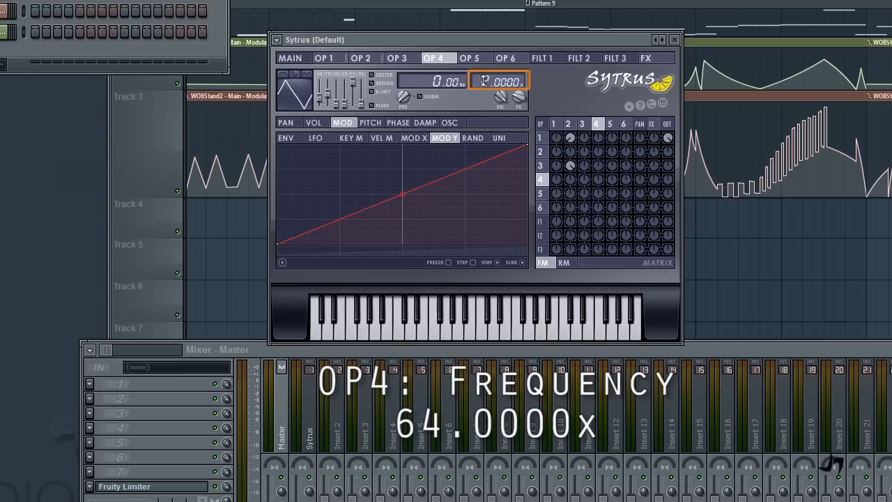
Set OP 4's frequency ratio to 64.0000 and its matrix modulation to -40% in row 1.
drag(484, 81, 484, 76)
click(320, 337)
click(488, 333)
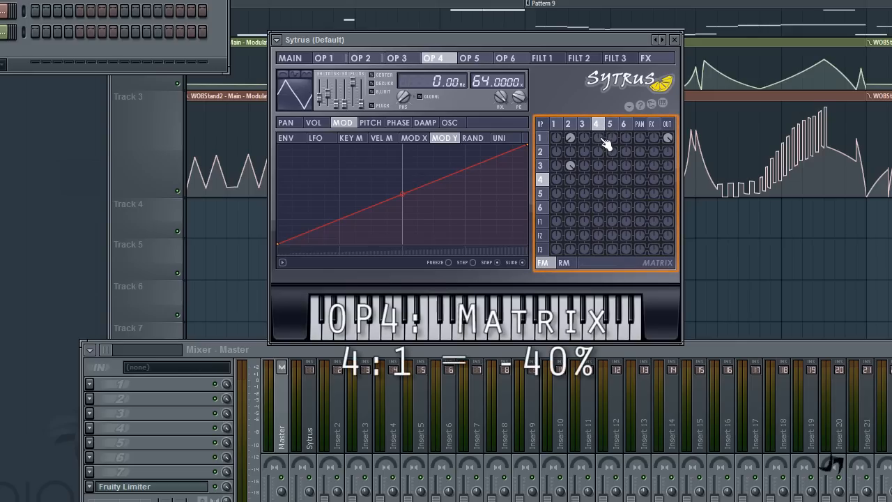
drag(607, 145, 606, 157)
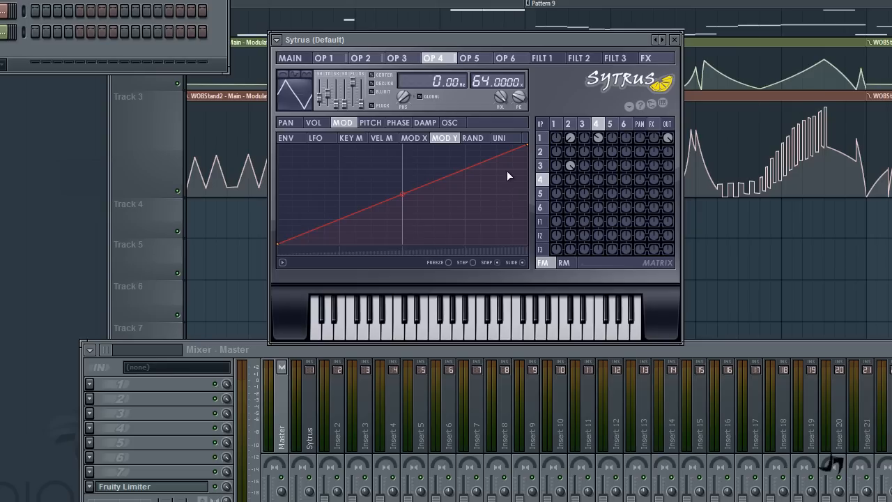
Shape OP 5's waveform with shape 40% and tension 2%, and set its matrix modulation to -30% in row 3.
click(470, 58)
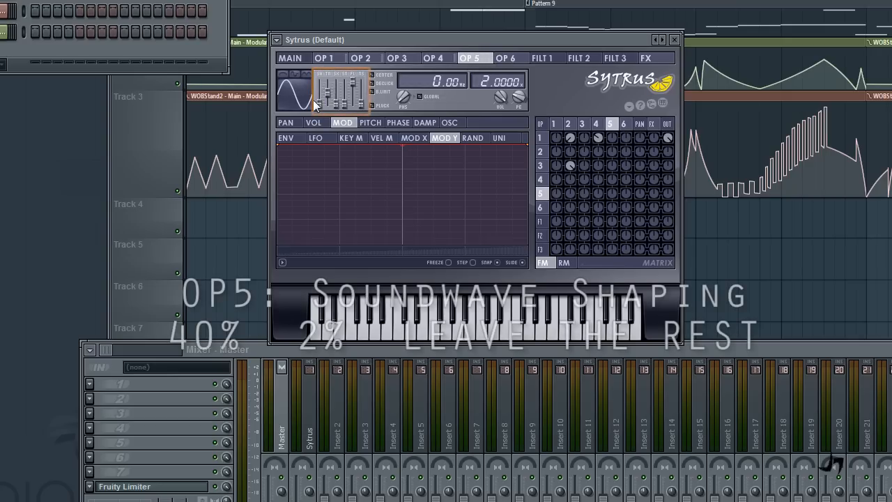
drag(320, 106, 320, 95)
drag(328, 92, 329, 92)
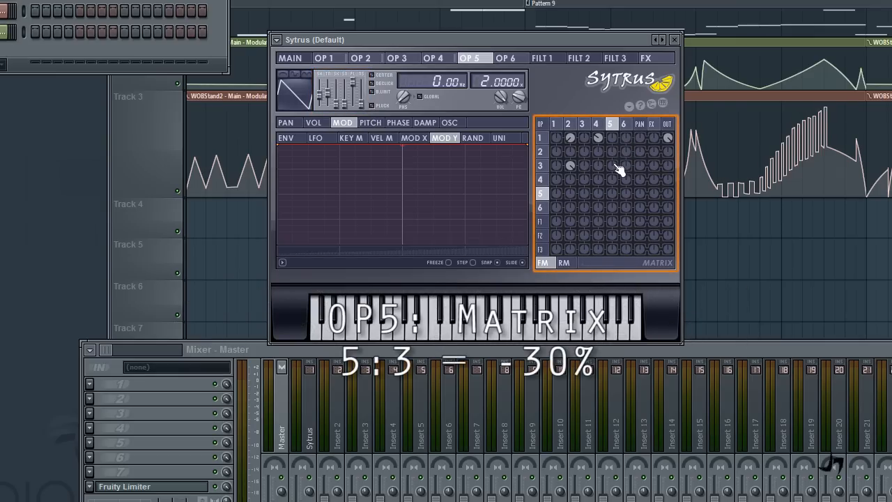
drag(617, 167, 618, 180)
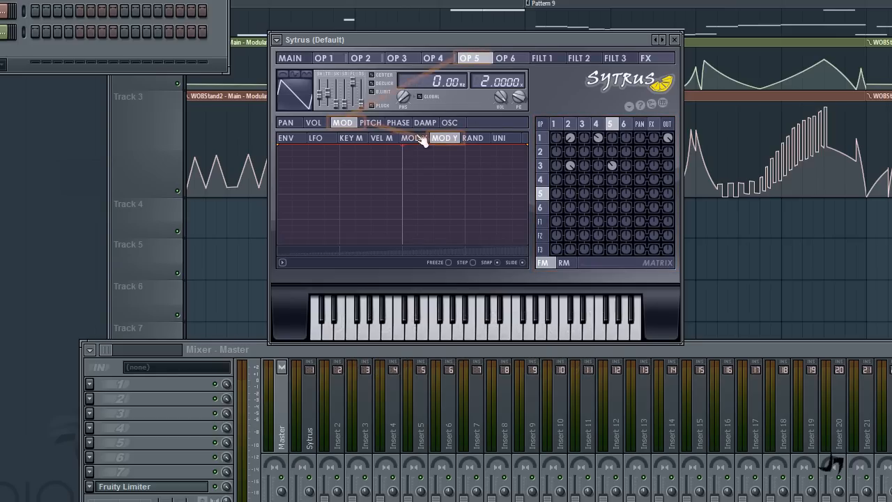
Give OP 5's MOD target a linearly rising MOD Y envelope and set its frequency ratio to 60.0000.
drag(286, 145, 261, 290)
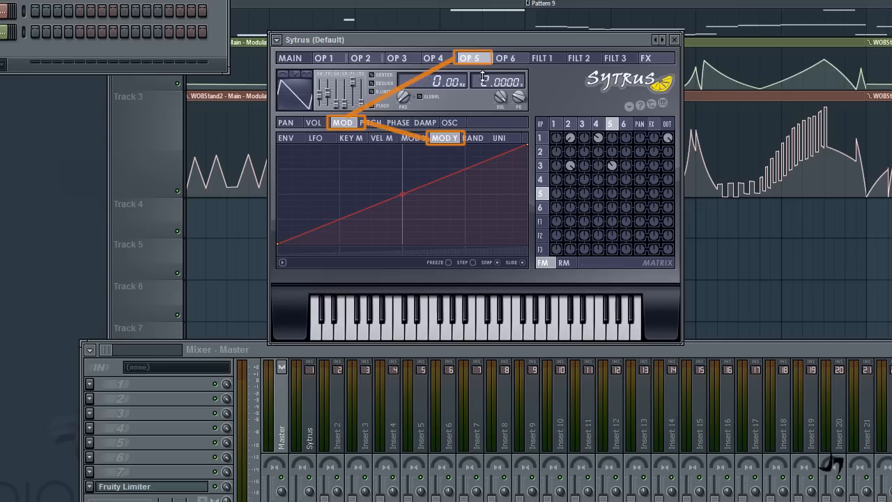
drag(483, 77, 483, 38)
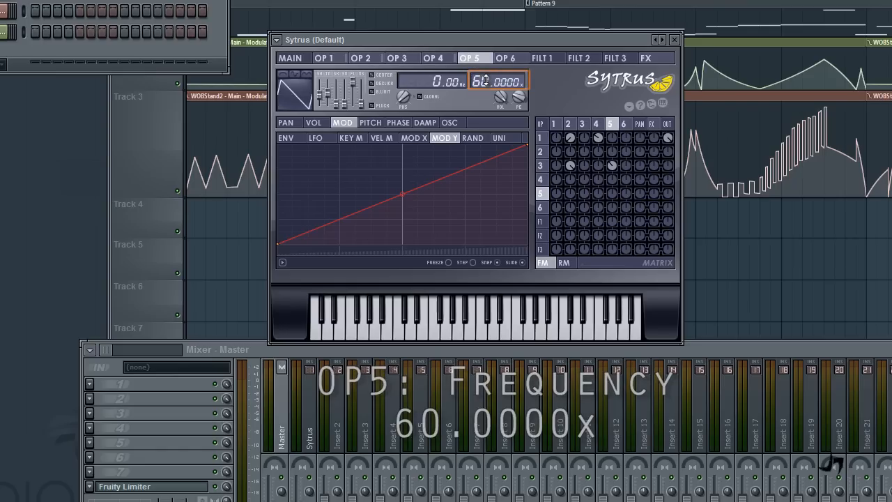
Compare the frequency ratios and settings of OP 4 and OP 5.
click(448, 60)
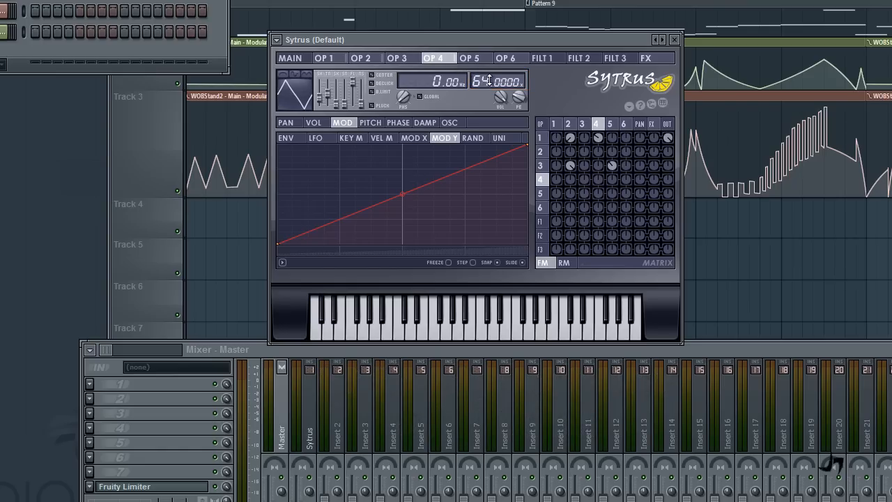
click(478, 60)
click(435, 61)
click(477, 62)
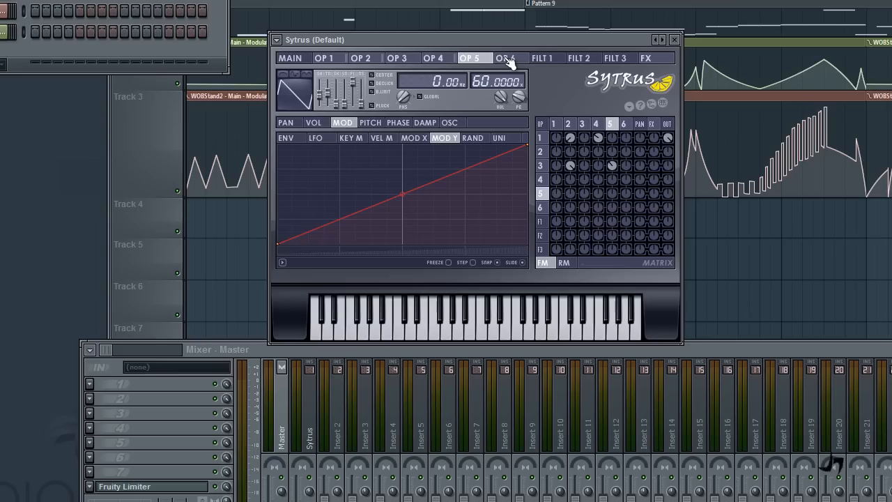
Set OP 6's matrix modulation to -100% in row 4 and -100% in row 5.
click(509, 60)
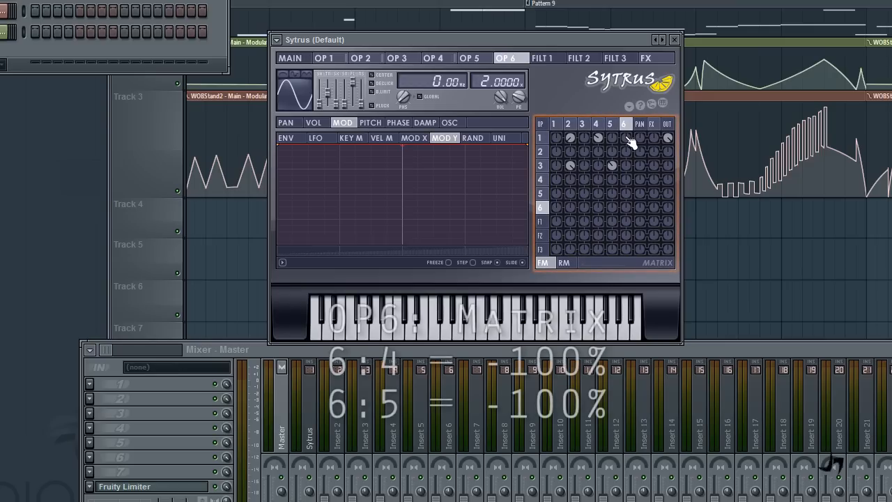
drag(627, 179, 626, 194)
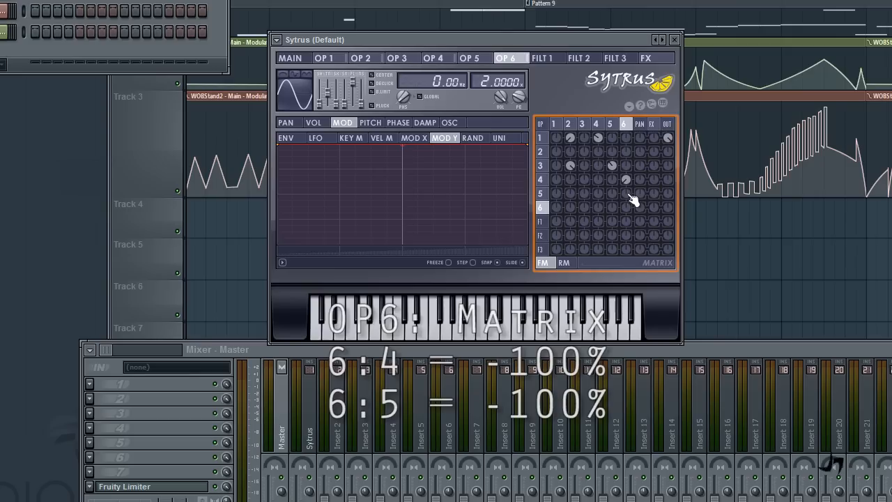
drag(628, 195, 628, 209)
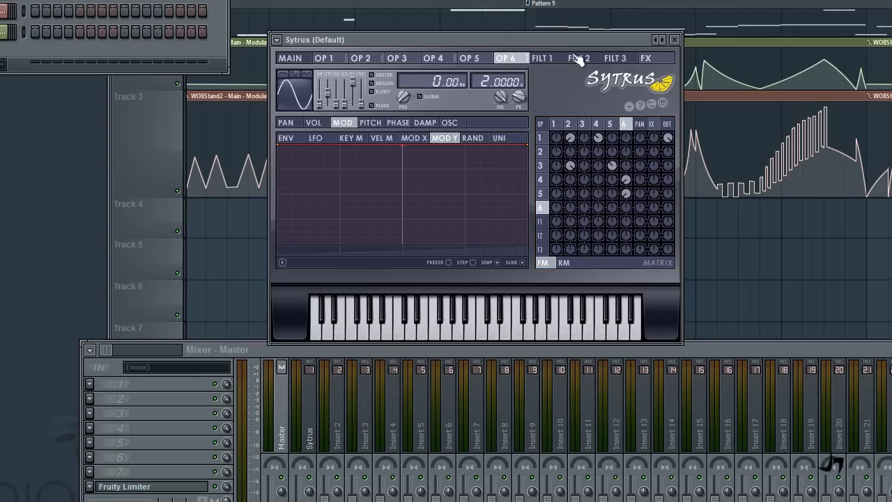
Review the settings of each operator from OP 1 through OP 6.
click(319, 58)
click(364, 61)
click(402, 60)
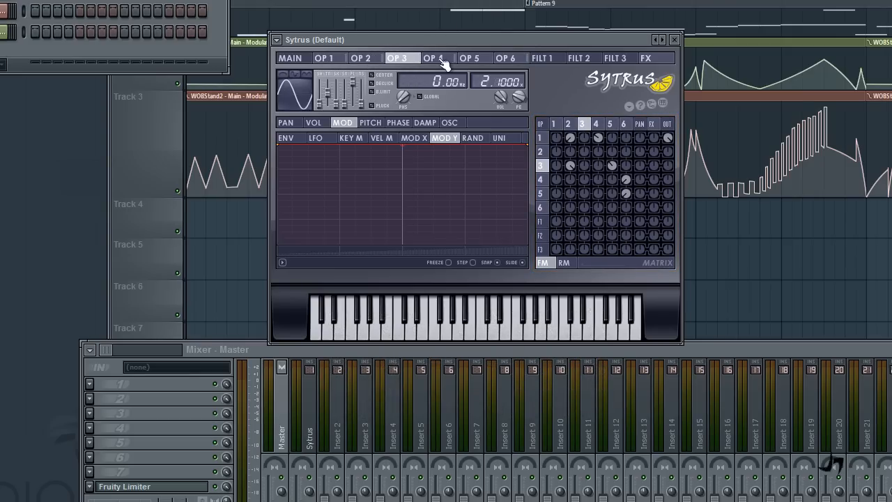
click(440, 61)
click(475, 60)
click(514, 59)
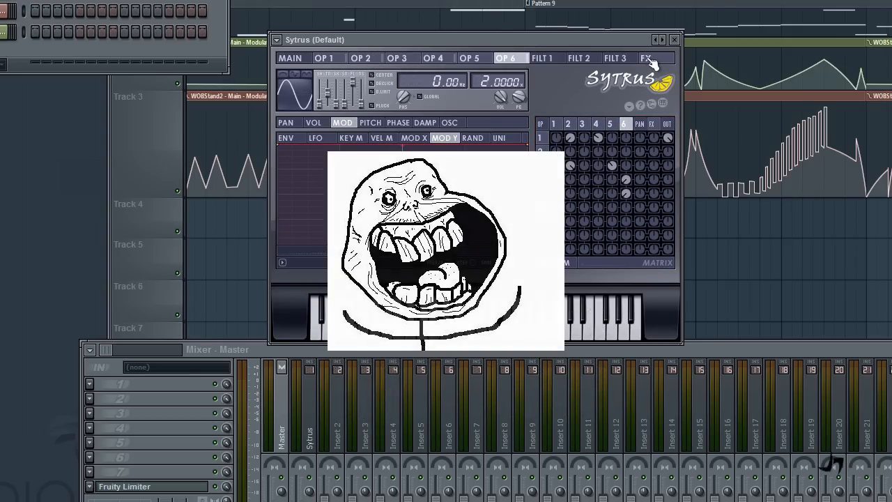
Set the pan amount of the FX section to 47% off centre.
click(646, 59)
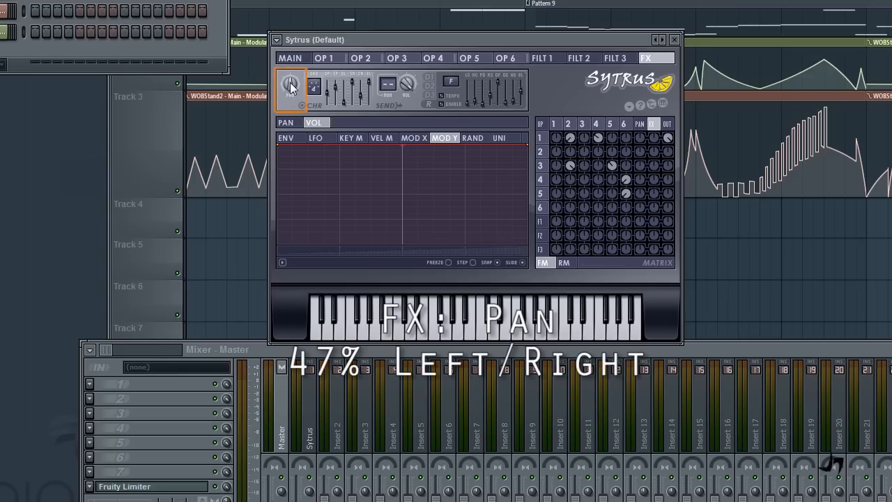
drag(291, 82, 291, 97)
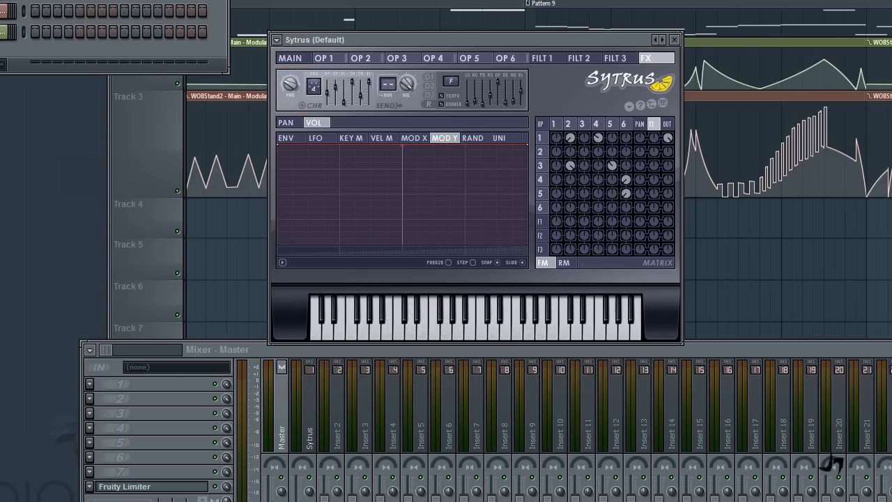
right_click(291, 84)
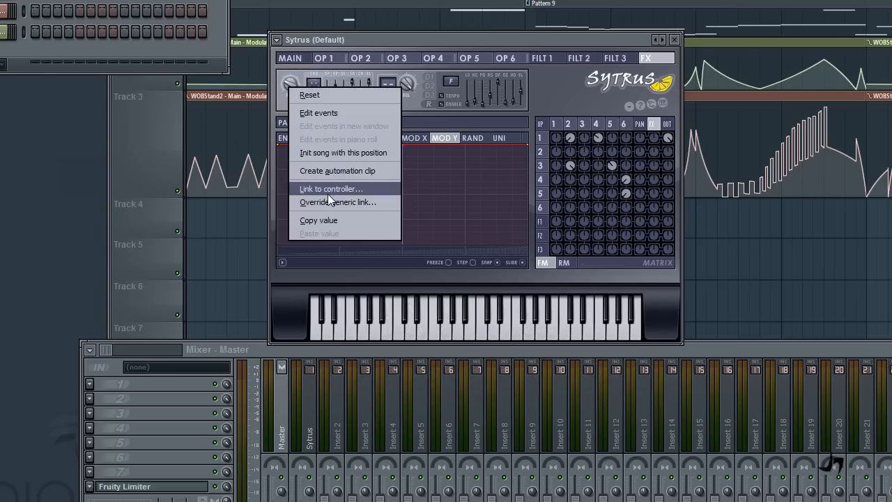
click(375, 44)
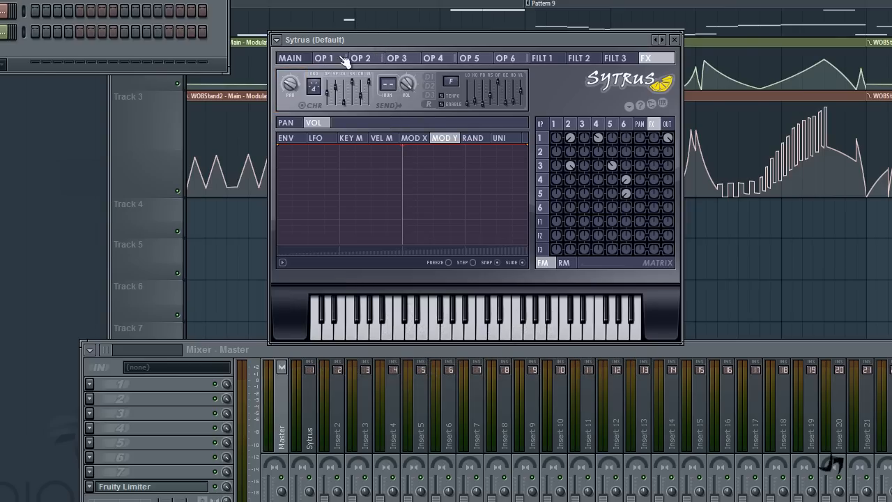
Examine the MOD X and MOD Y envelopes of the FX section's PAN target.
click(287, 123)
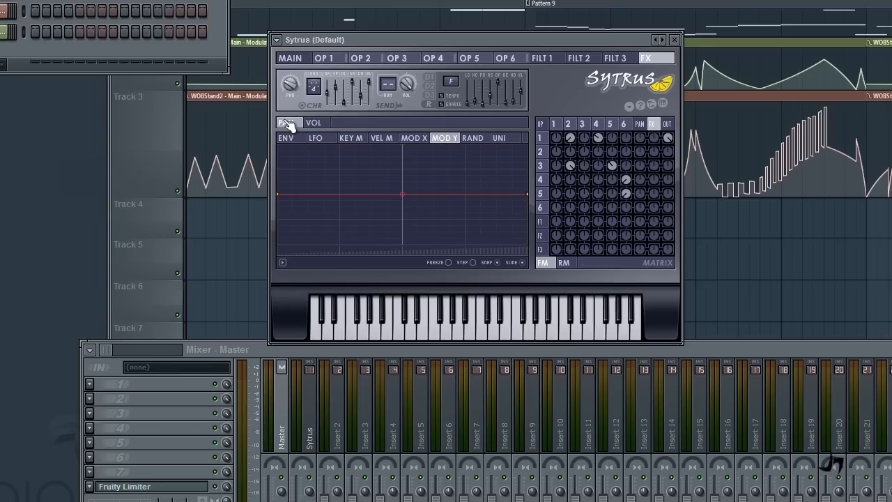
click(414, 138)
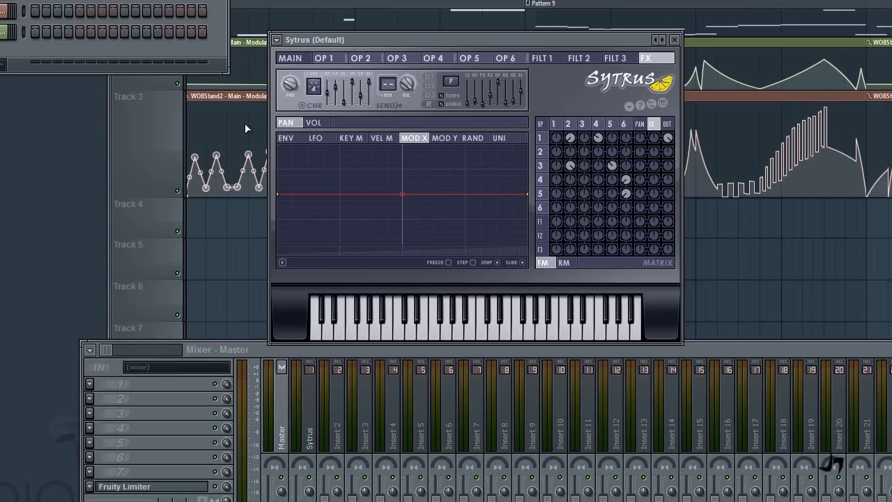
click(437, 139)
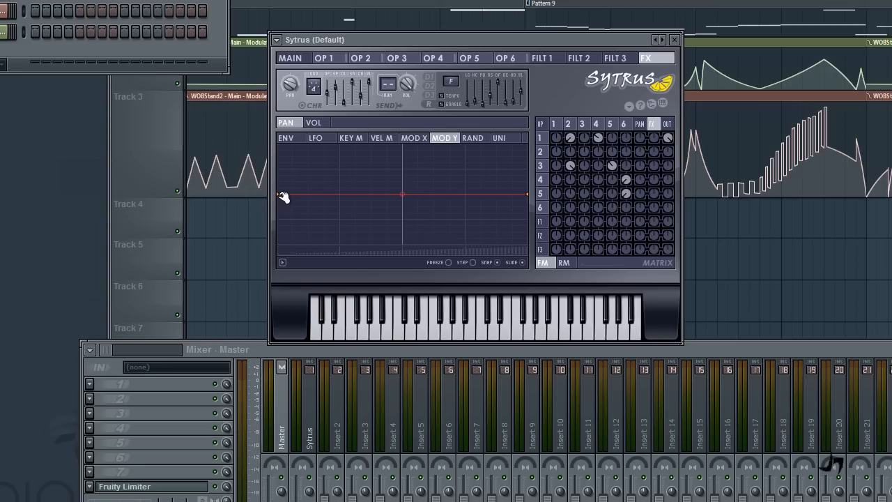
mouse_move(278, 195)
mouse_down()
mouse_move(278, 245)
mouse_move(276, 194)
mouse_up()
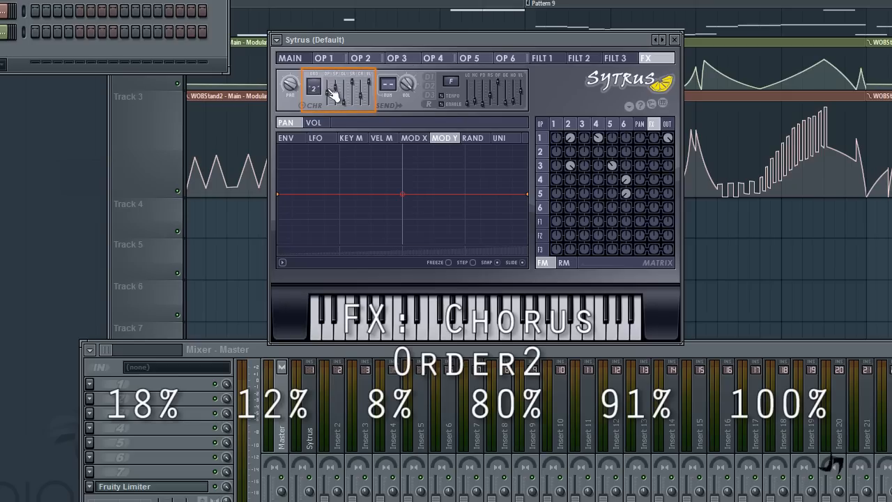
Set the six FX chorus sliders, in order, to 18%, 12%, 8%, 80%, 91% and 100%.
click(329, 91)
drag(328, 95, 343, 103)
drag(353, 81, 365, 88)
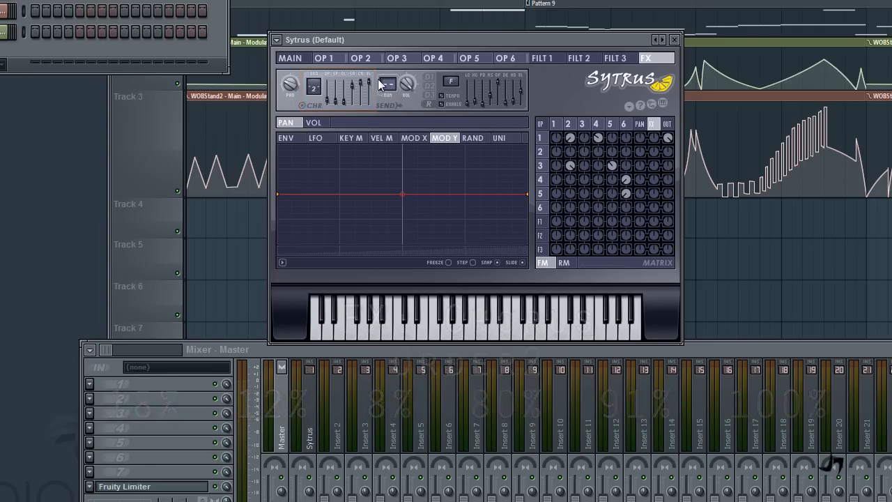
Show the FX section's reverb settings and set the reverb colour to B+.
click(430, 86)
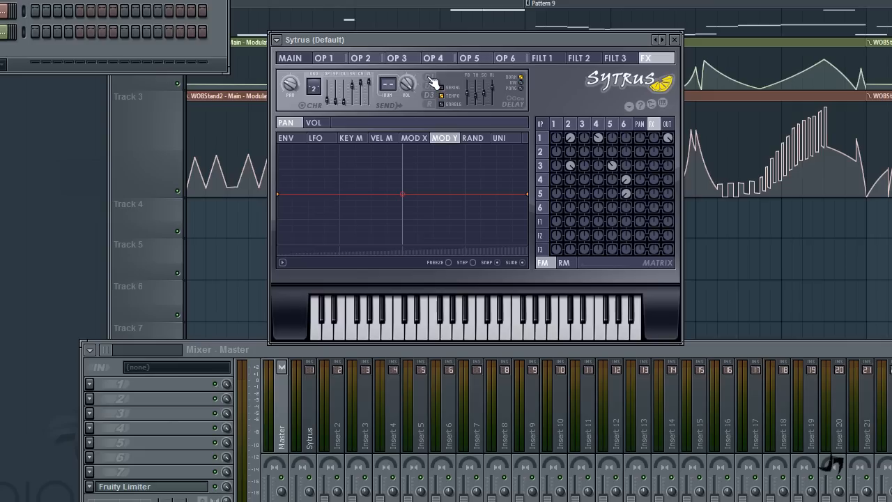
click(429, 104)
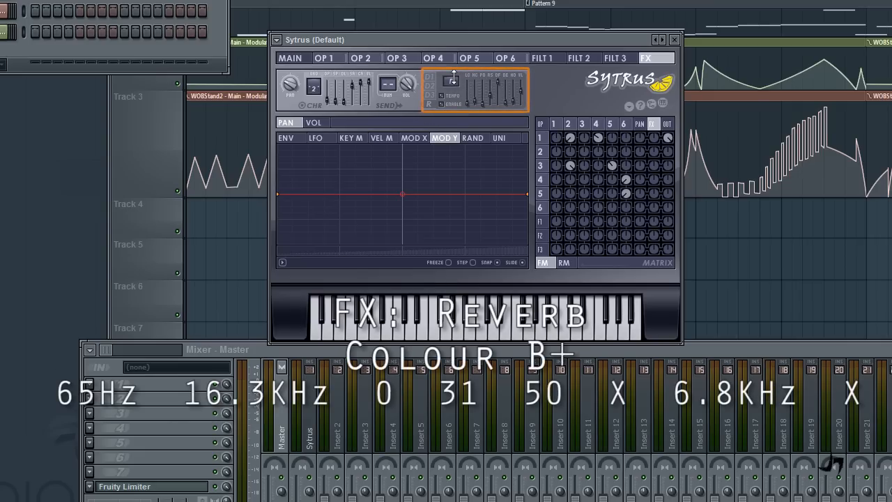
mouse_move(455, 77)
mouse_down()
mouse_move(456, 85)
mouse_move(445, 80)
mouse_up()
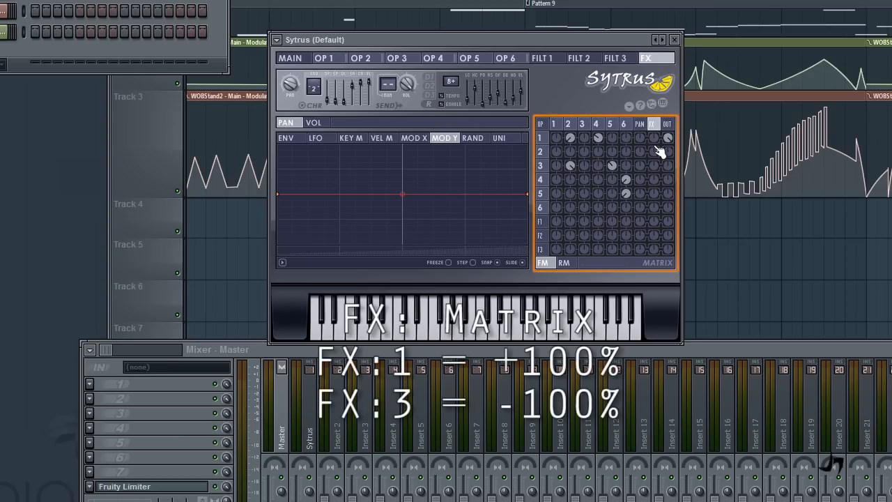
Set matrix FX sends to +100% in row 1 and -100% in row 3, with OUT levels -100% in row 3 and +100% in row 6.
drag(656, 141, 656, 104)
drag(657, 166, 658, 202)
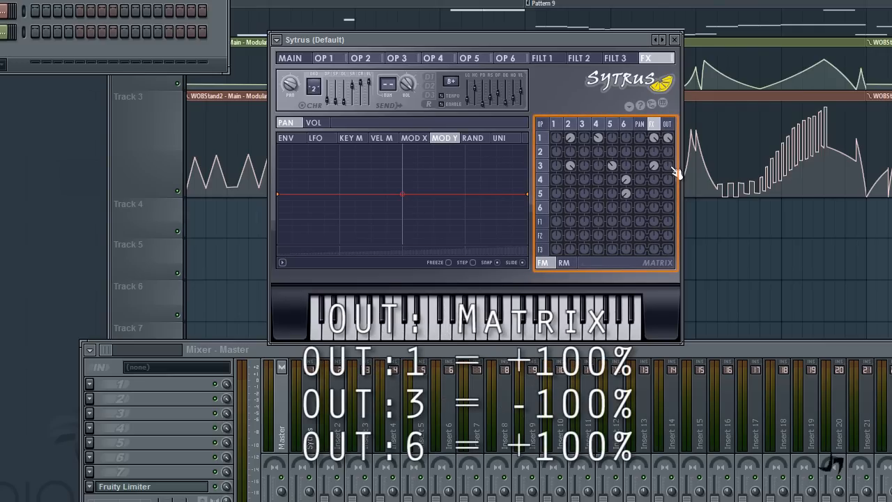
drag(674, 173, 645, 110)
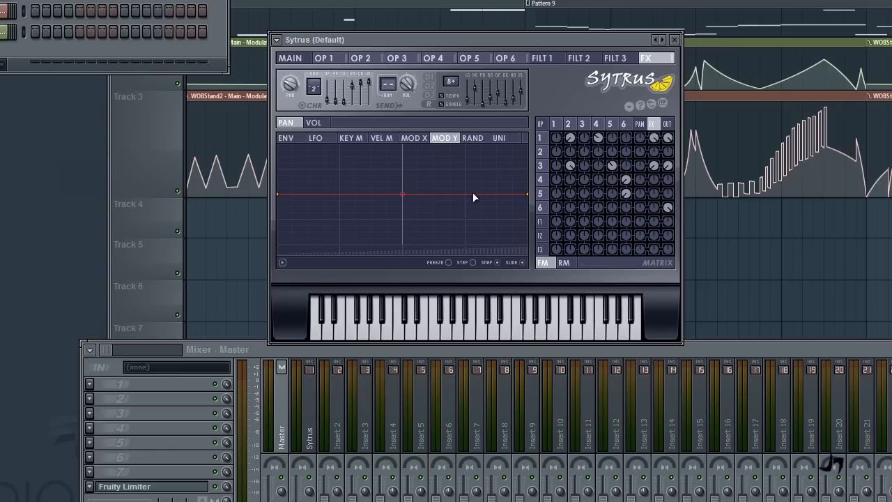
Draw a C1 note about one bar long at the start of the Sytrus channel's piano roll.
click(318, 335)
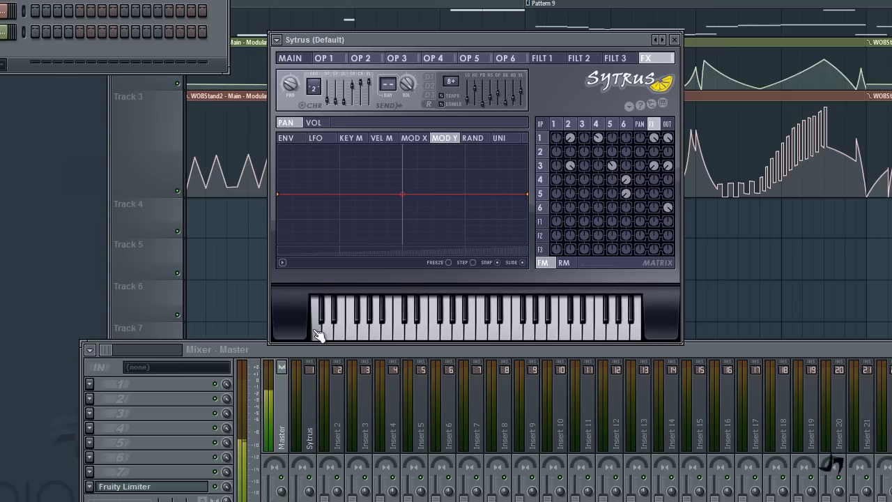
key(F7)
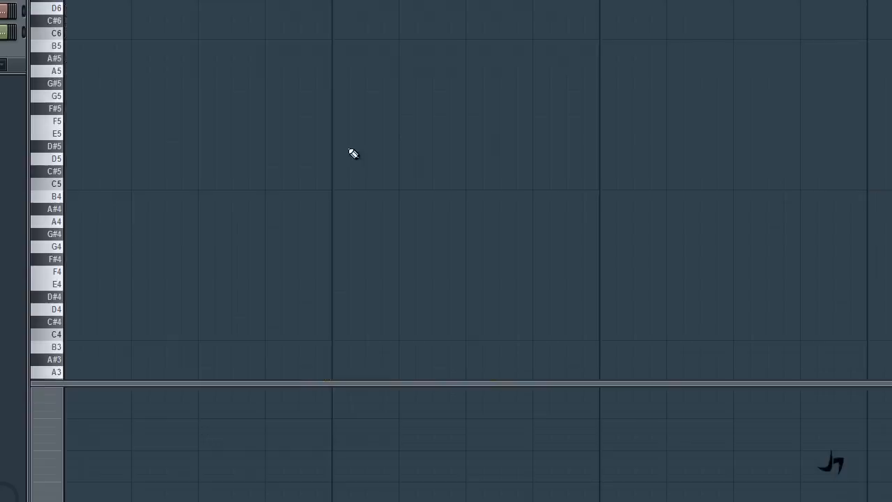
click(60, 1)
scroll(96, 228, down, 5)
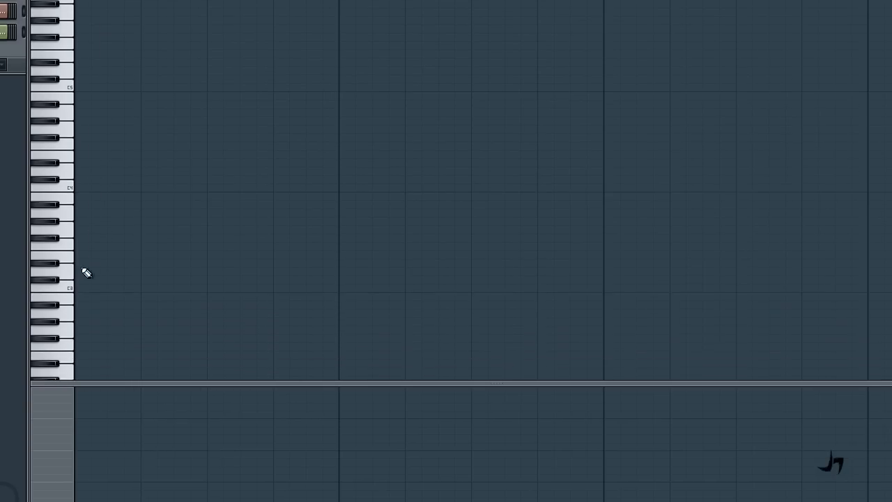
click(68, 315)
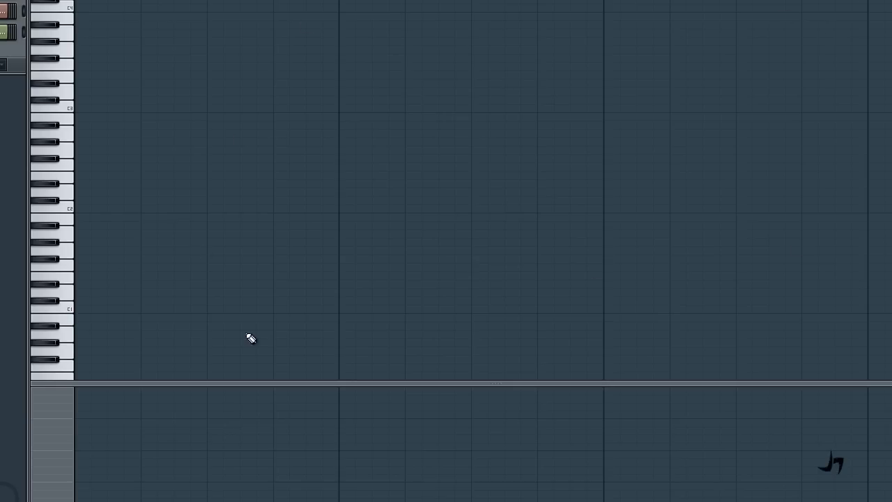
click(87, 311)
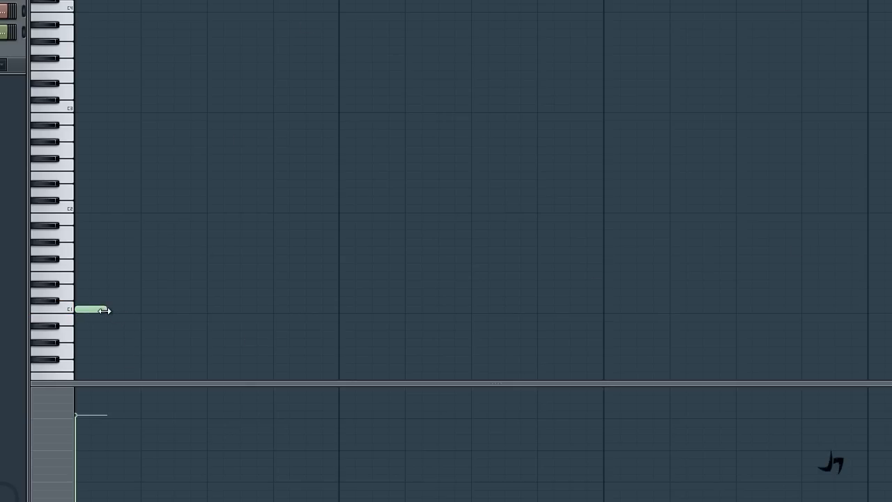
mouse_move(104, 311)
mouse_down()
mouse_move(313, 318)
mouse_move(334, 328)
mouse_up()
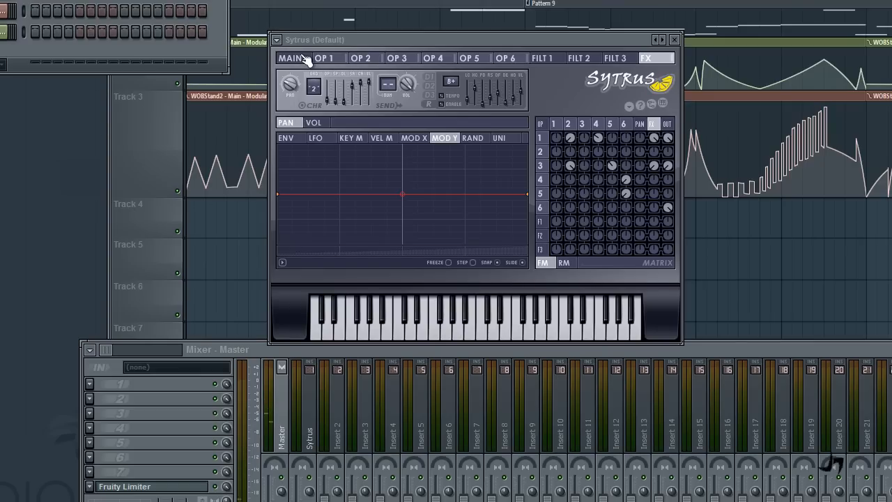
Sweep Modulation X and Y in the main section to audition the wobble, and look at the playlist's modulation automation clips.
click(300, 59)
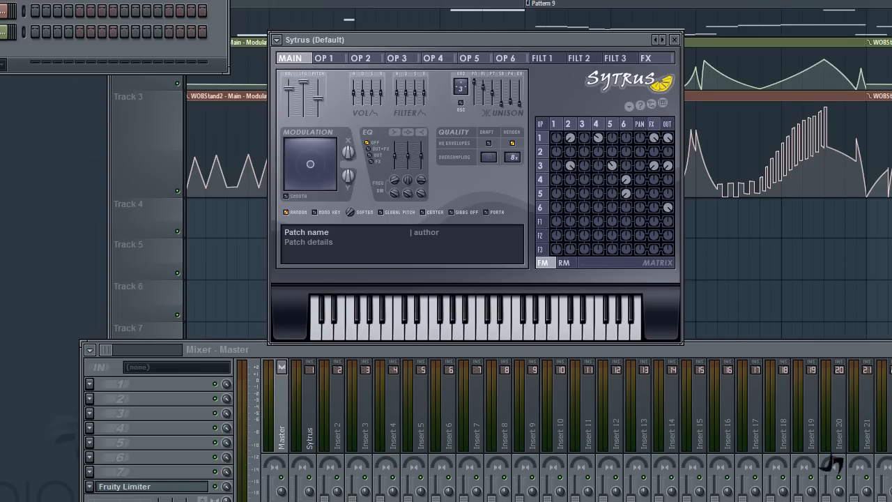
drag(310, 164, 350, 187)
drag(349, 152, 348, 136)
mouse_move(350, 178)
mouse_down()
mouse_move(350, 195)
mouse_move(350, 187)
mouse_up()
drag(350, 156, 350, 168)
drag(349, 151, 348, 178)
drag(408, 40, 423, 306)
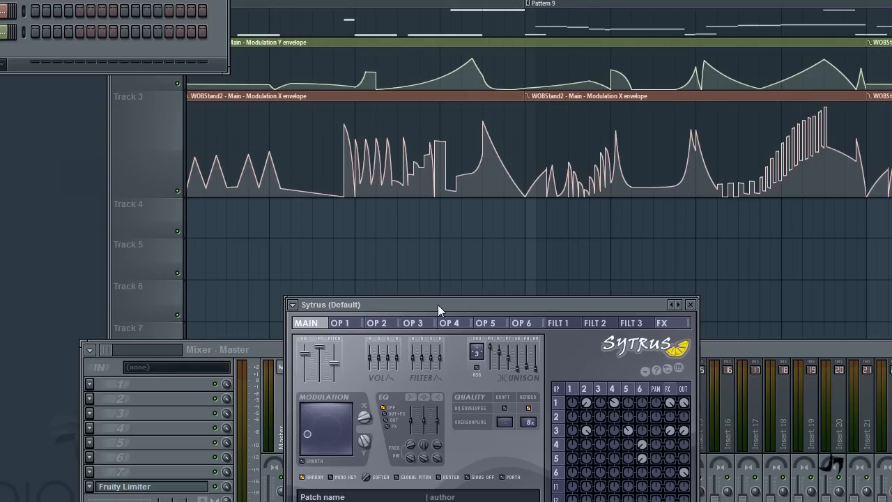
drag(438, 305, 387, 61)
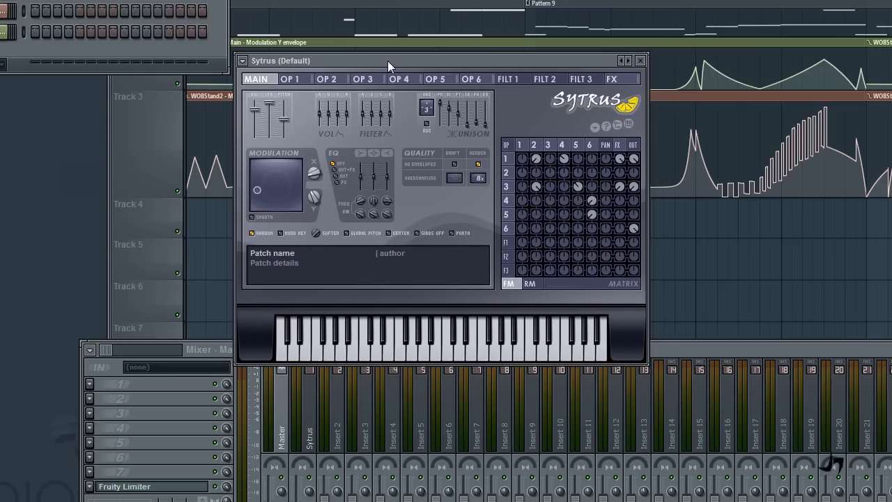
Browse Sytrus's list of presets.
click(243, 61)
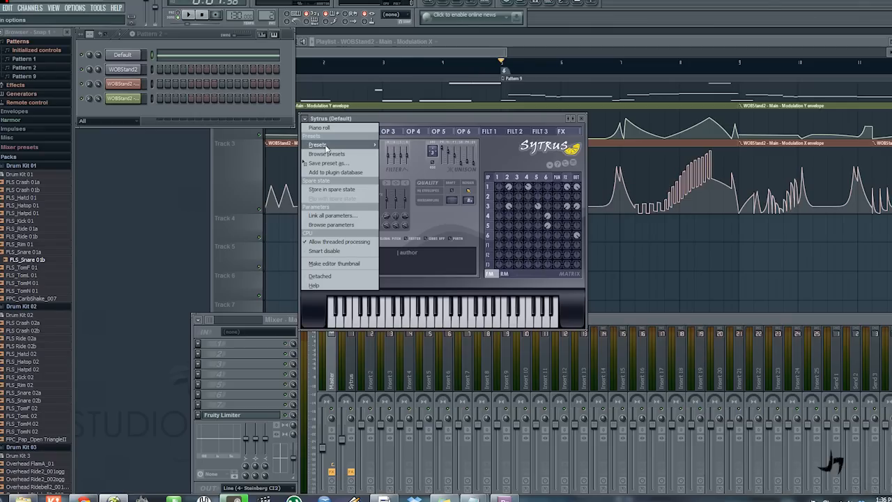
mouse_move(267, 99)
click(118, 238)
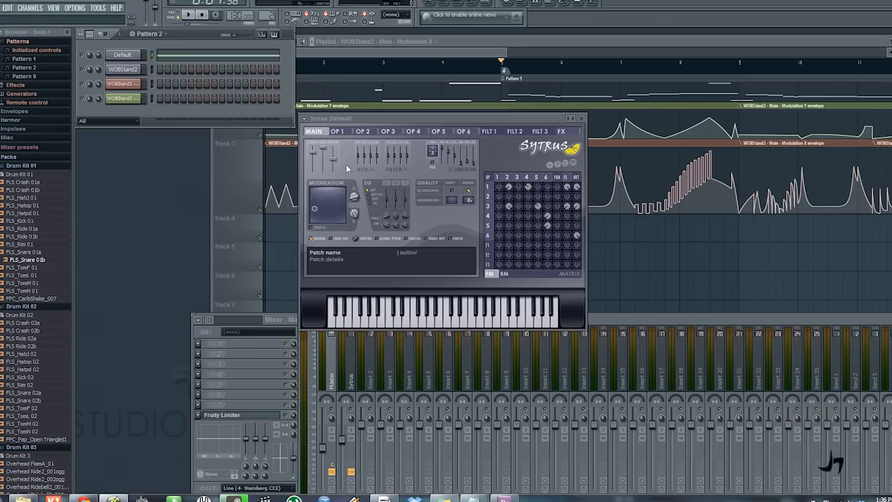
click(307, 120)
mouse_move(321, 144)
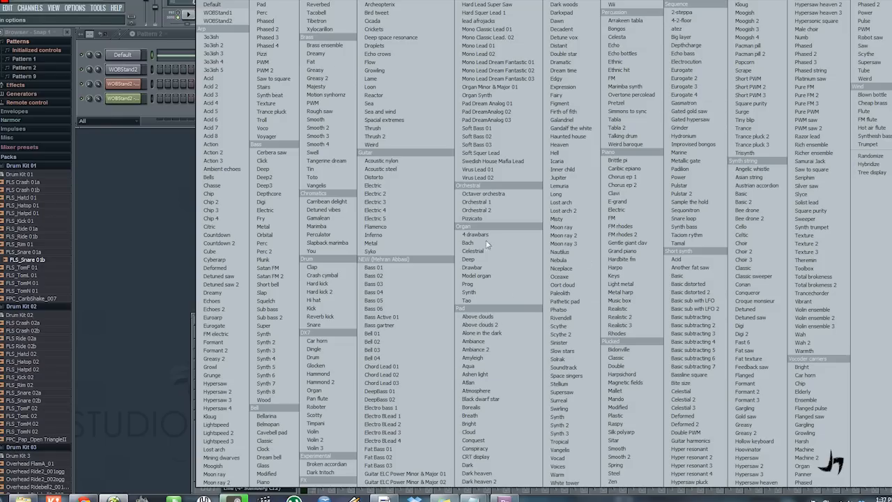
click(173, 36)
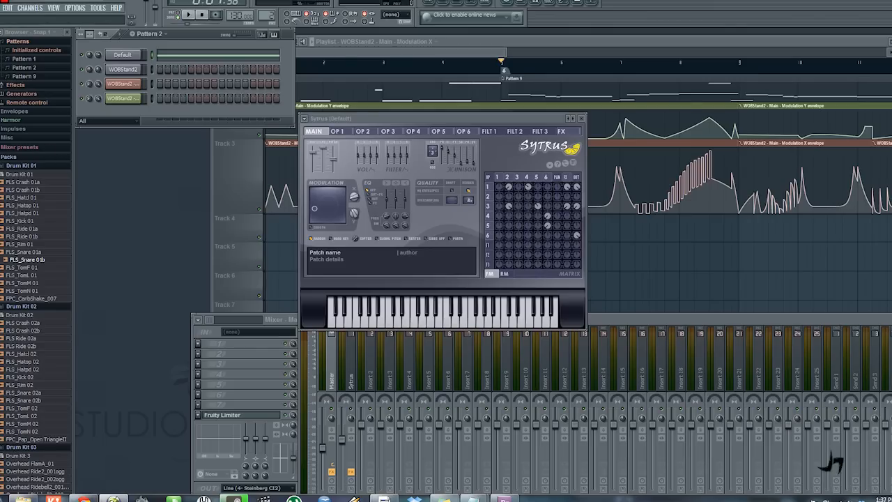
Play Pattern 2 to audition the patch, stop playback and close the Sytrus window.
click(193, 17)
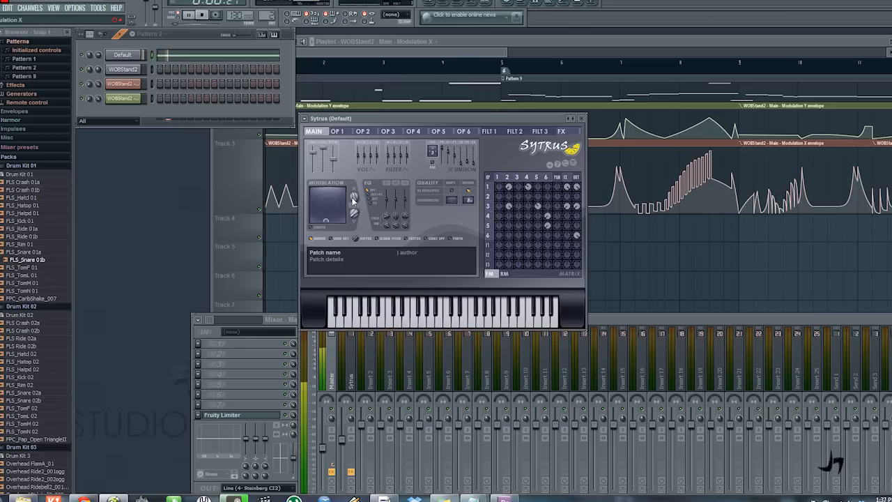
click(203, 15)
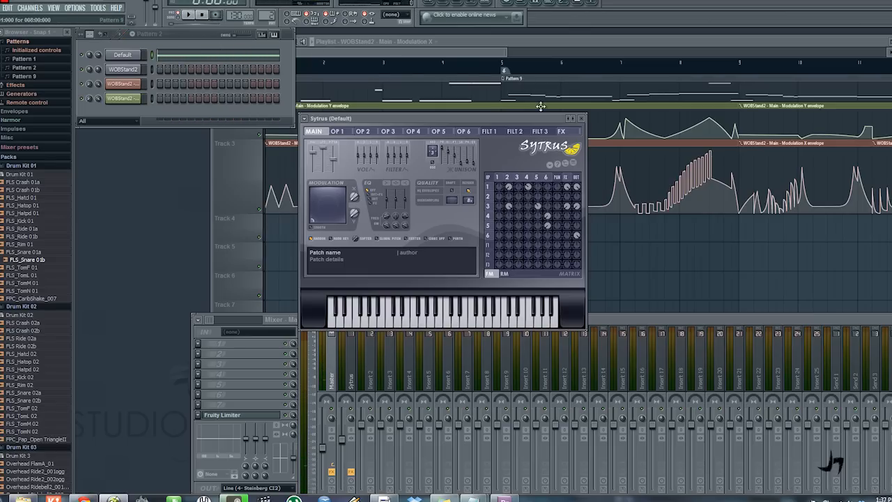
click(583, 119)
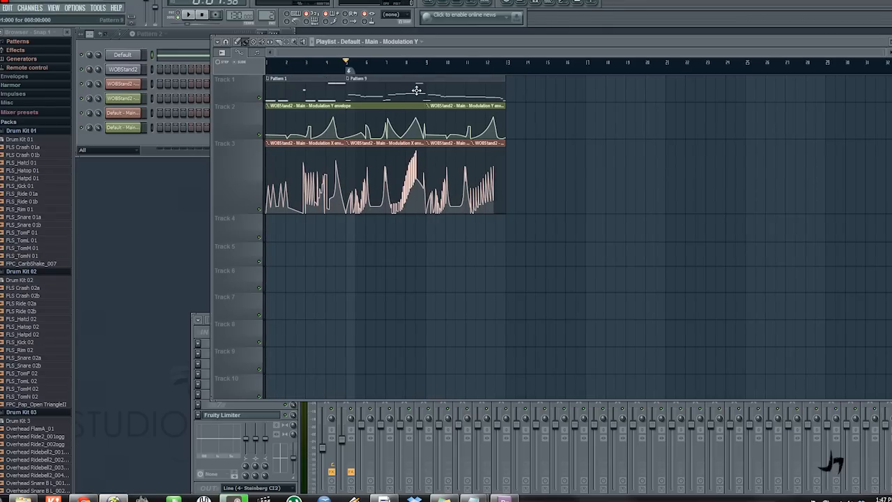
Open Pattern 1's WOBStand2 piano roll from the playlist and copy all its notes.
scroll(266, 14, up, 1)
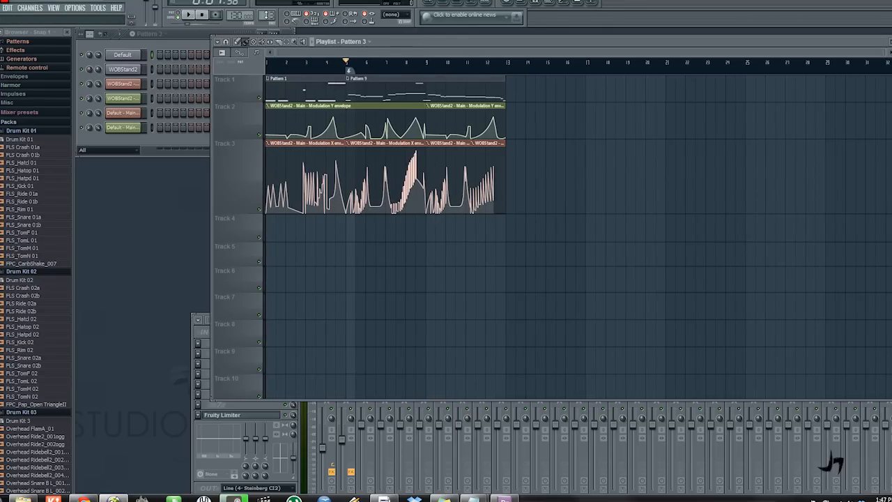
double_click(306, 92)
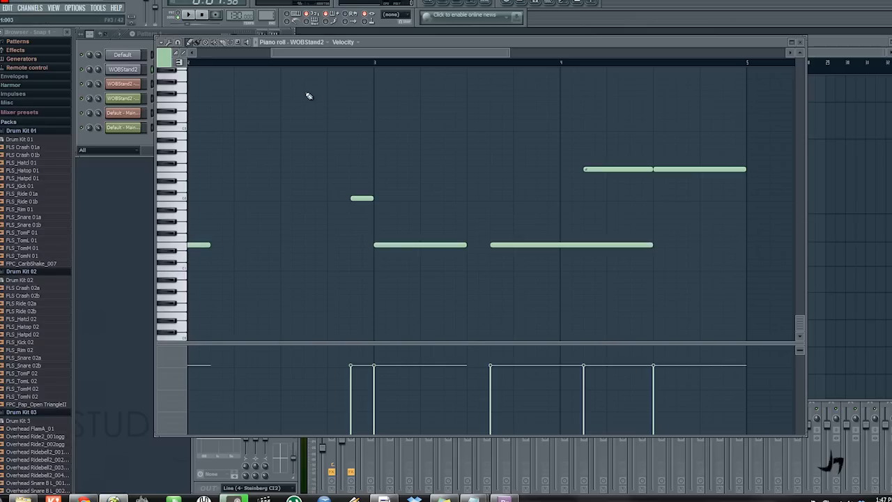
drag(283, 180, 421, 224)
key(ctrl+a)
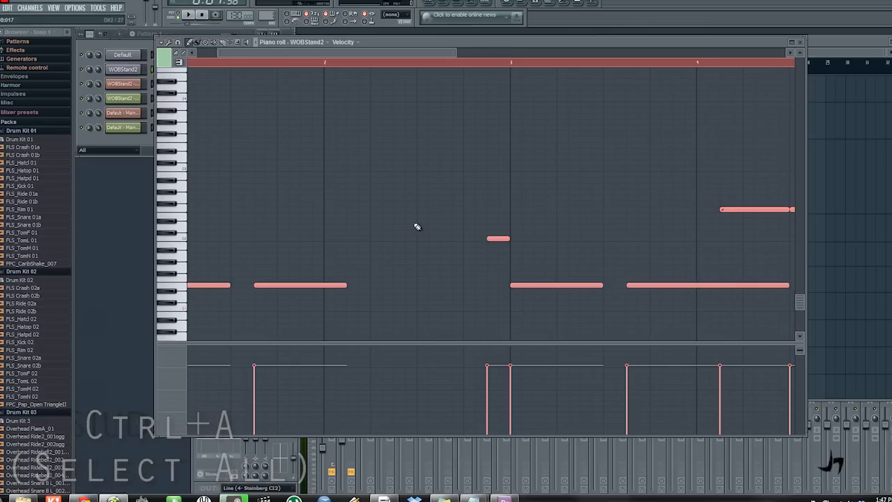
key(ctrl+c)
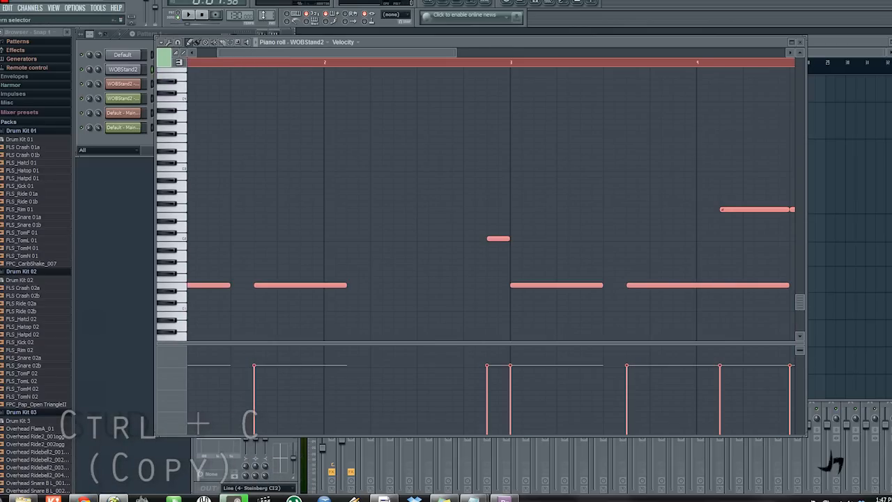
Paste the copied notes into the Default channel's piano roll in Pattern 3, starting at bar 1.
click(305, 43)
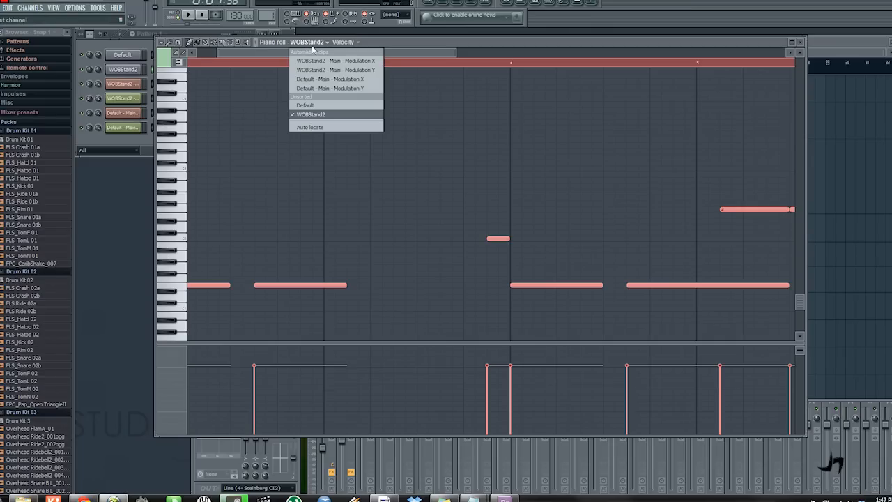
click(307, 104)
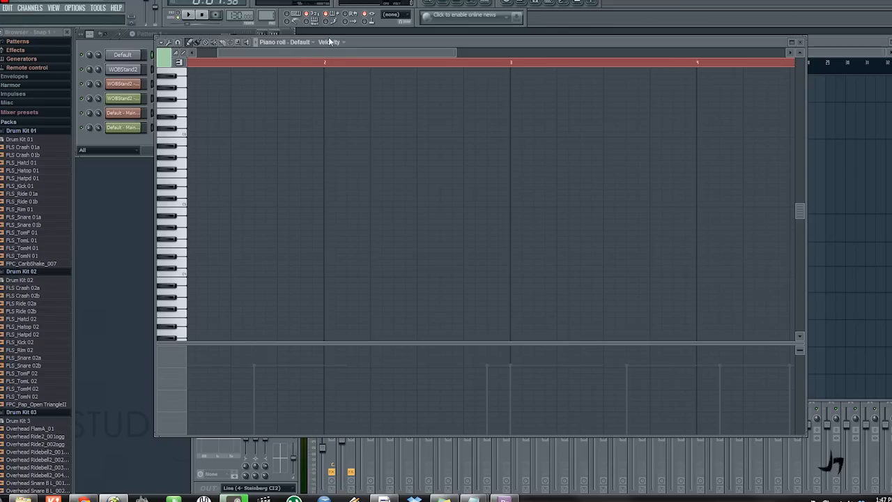
drag(265, 15, 263, 9)
click(122, 47)
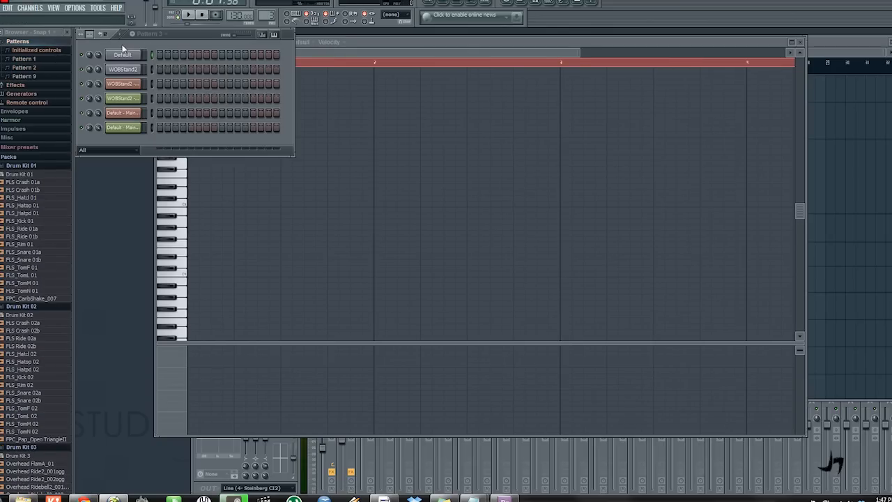
click(370, 50)
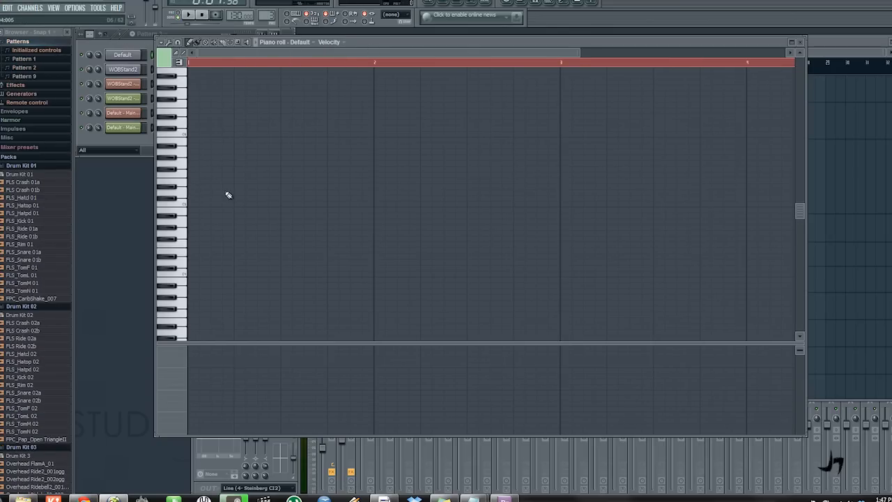
drag(229, 195, 390, 210)
key(ctrl+v)
drag(350, 297, 412, 140)
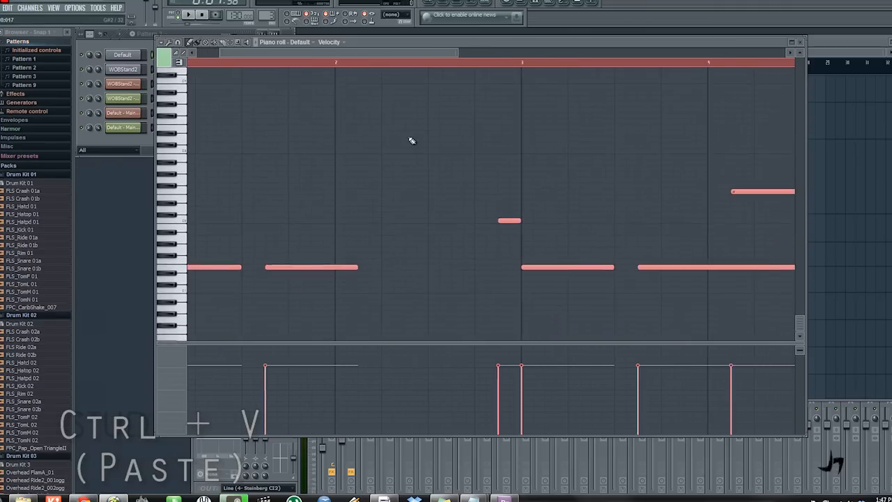
drag(638, 224, 691, 200)
scroll(536, 151, up, 3)
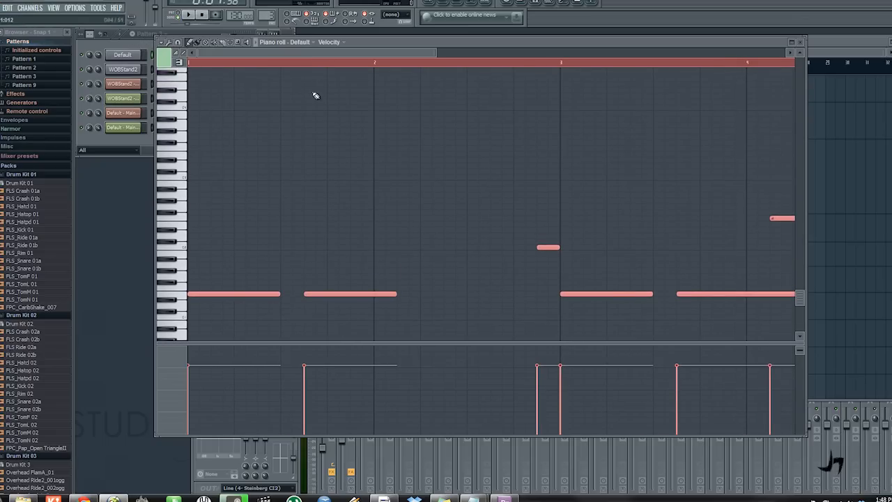
Open Pattern 9's WOBStand2 piano roll from the playlist and copy all its notes.
click(834, 42)
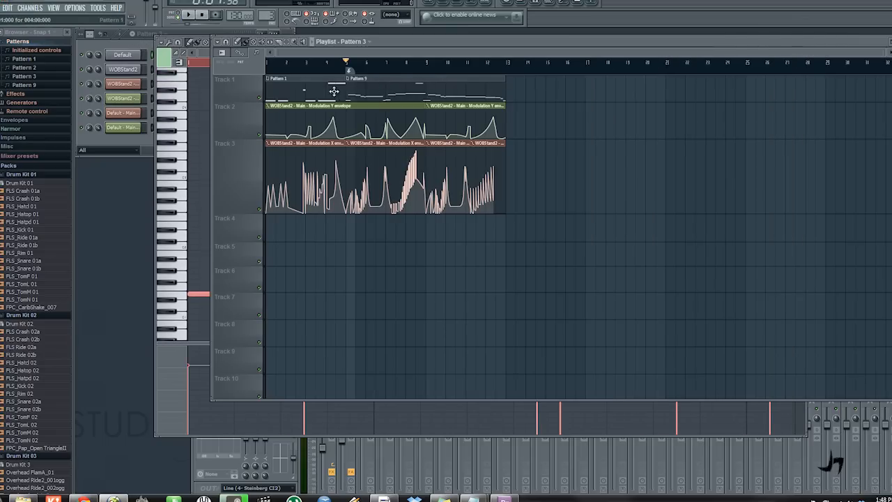
double_click(422, 97)
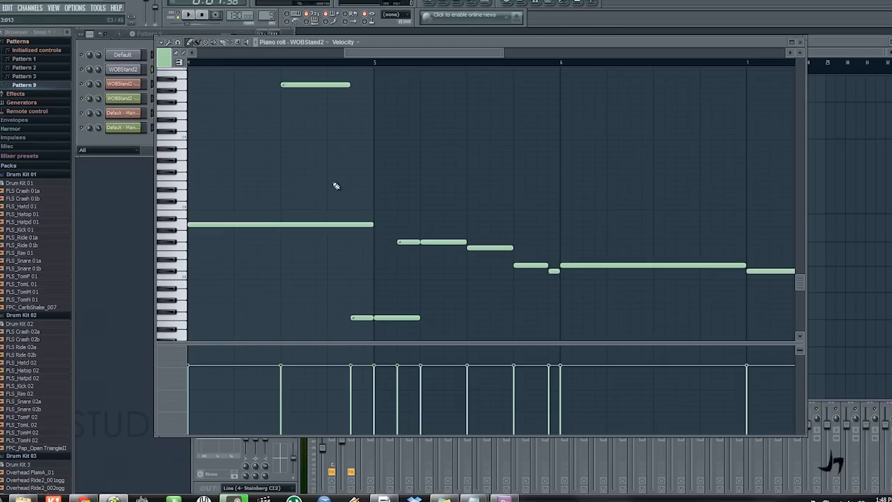
scroll(336, 186, down, 6)
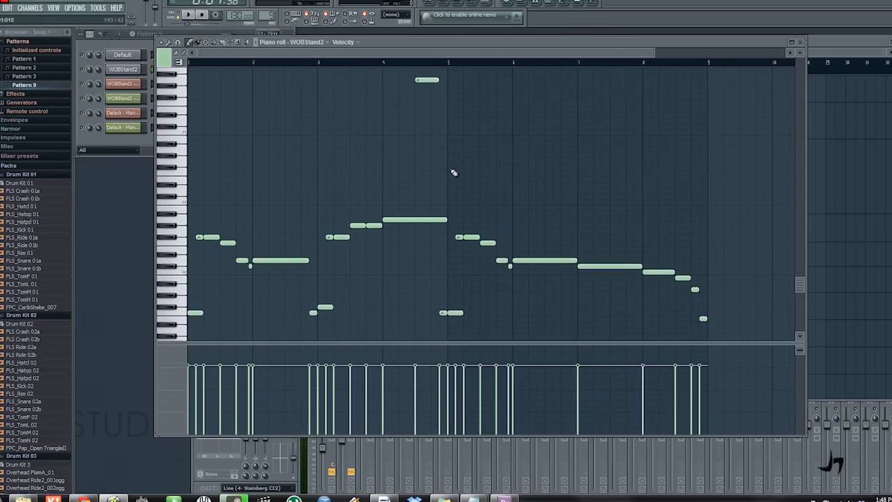
key(ctrl+a)
key(ctrl+c)
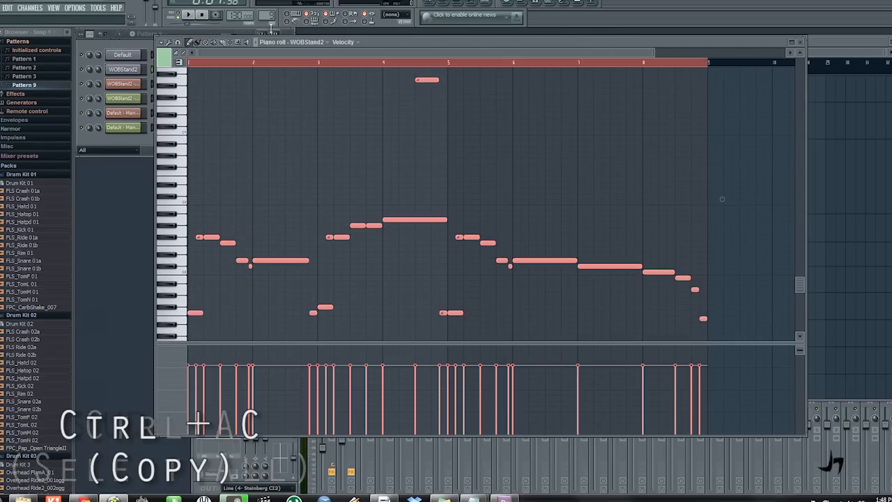
Paste the Pattern 9 notes into the Default channel's piano roll in Pattern 3, starting at bar 5.
click(801, 43)
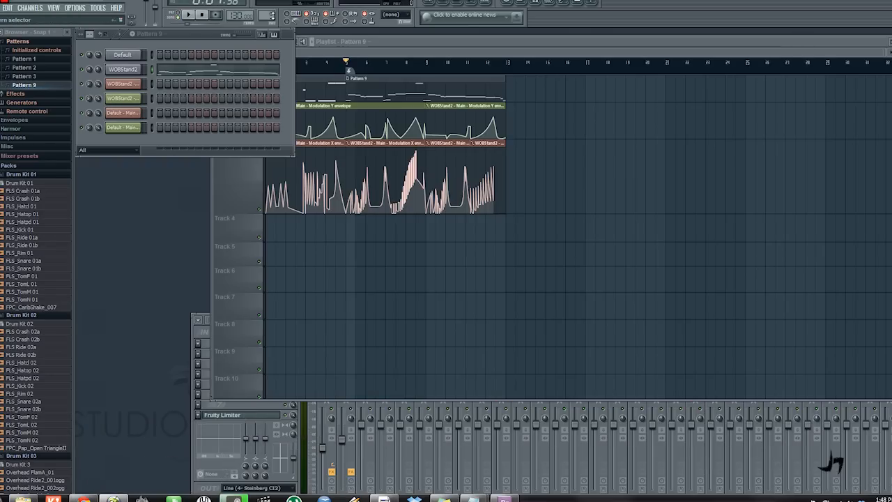
drag(273, 15, 272, 24)
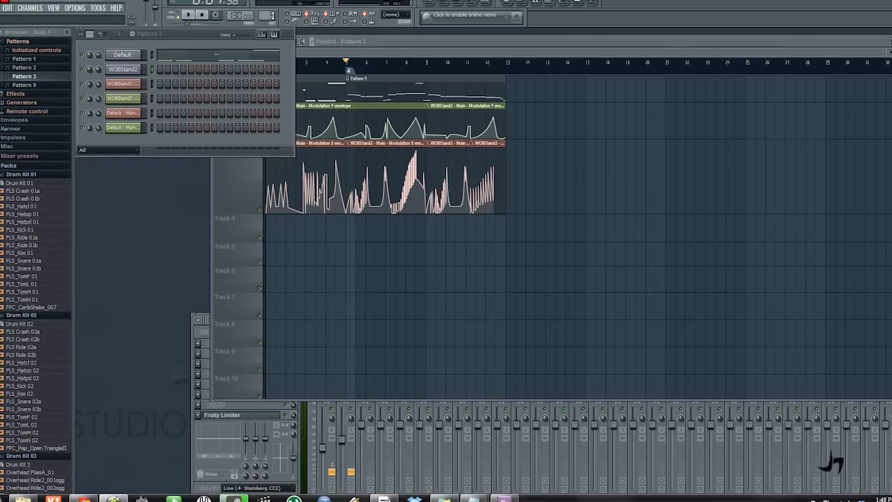
click(269, 56)
drag(643, 221, 291, 207)
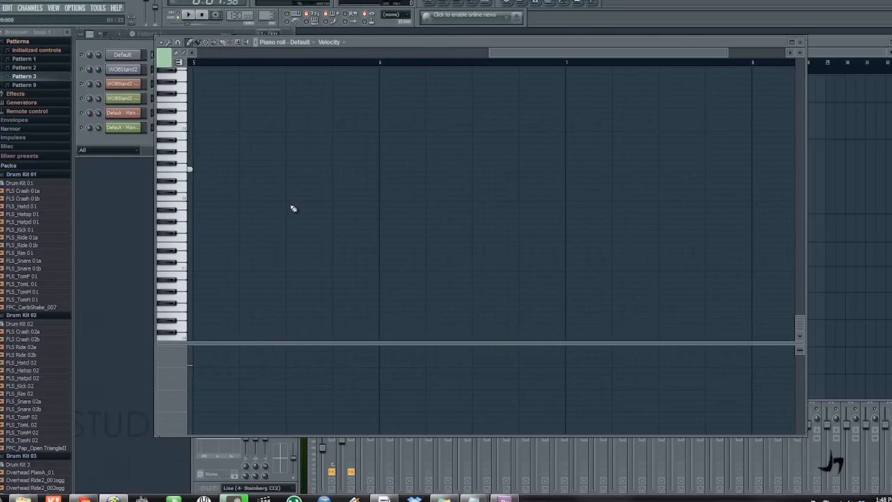
key(ctrl+v)
scroll(677, 249, right, 1)
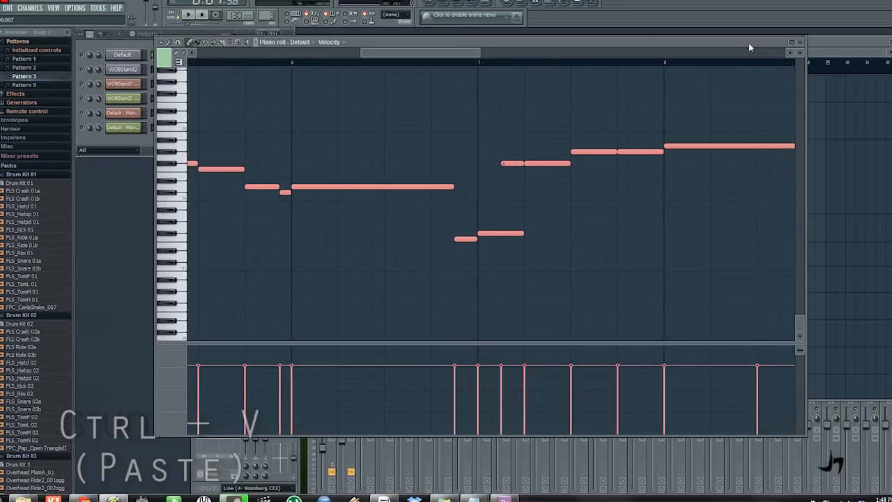
Place Pattern 3 on Track 1 of the playlist at bar 17 and move the playback position near its start.
click(800, 43)
click(368, 64)
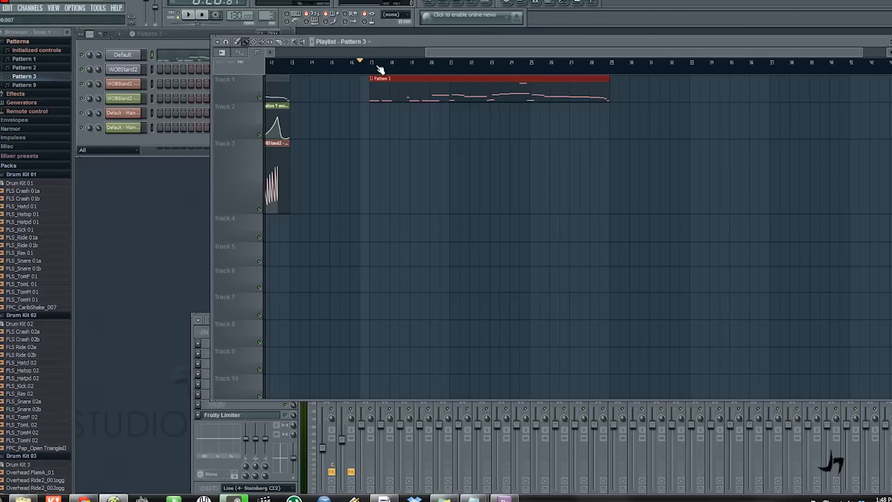
Play Pattern 3 from bar 17 and examine its notes in the Default channel's piano roll through to the end.
click(372, 64)
key(space)
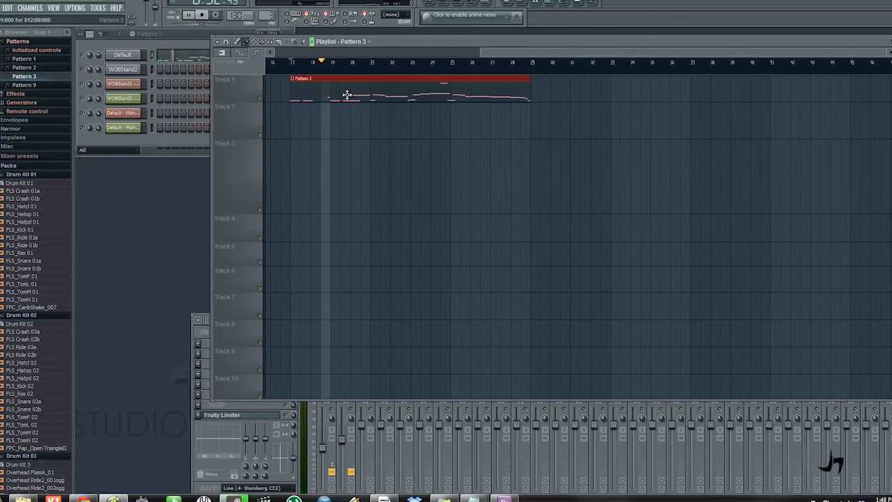
double_click(346, 92)
drag(524, 298, 427, 251)
drag(516, 269, 307, 243)
drag(490, 242, 279, 247)
drag(429, 262, 264, 279)
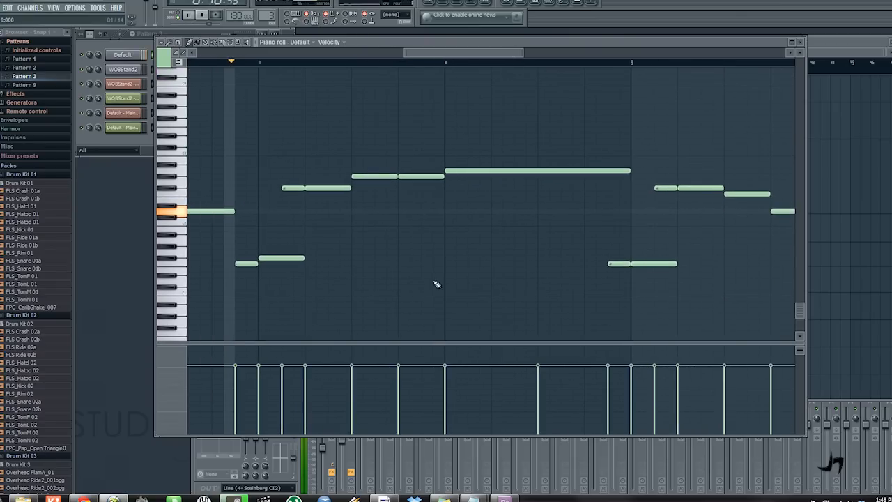
drag(375, 265, 191, 293)
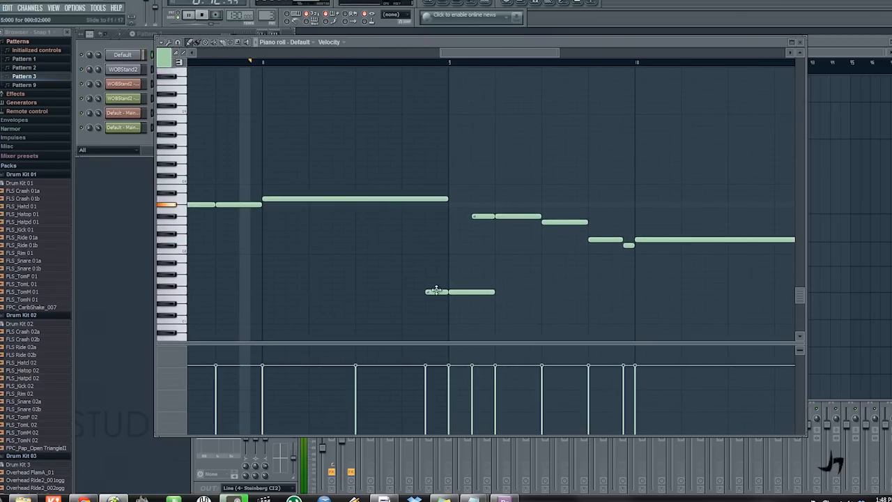
drag(508, 194, 209, 221)
drag(547, 317, 408, 272)
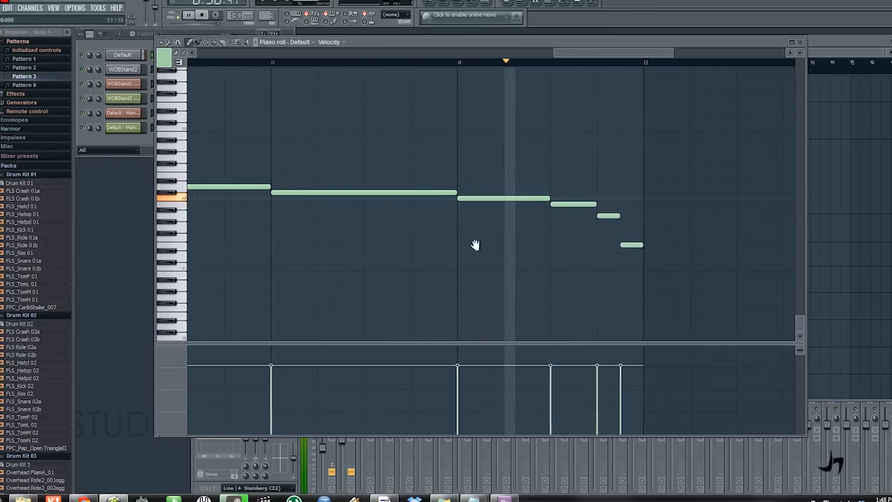
click(203, 16)
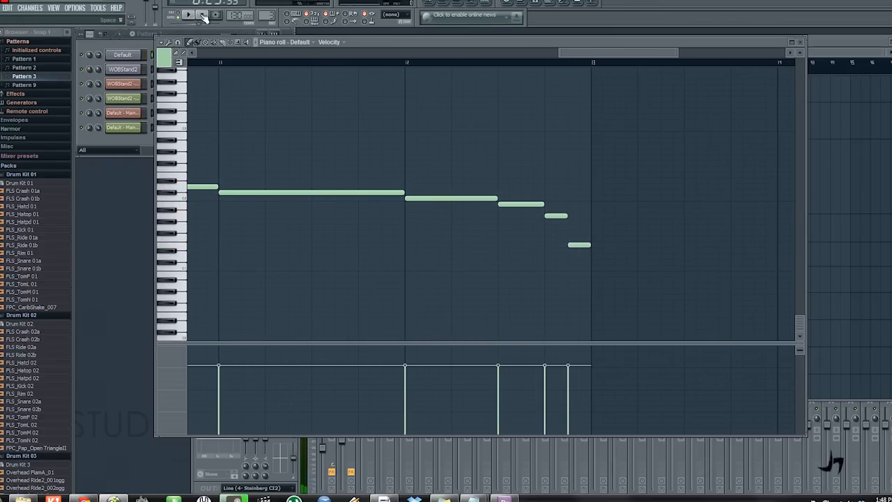
click(802, 43)
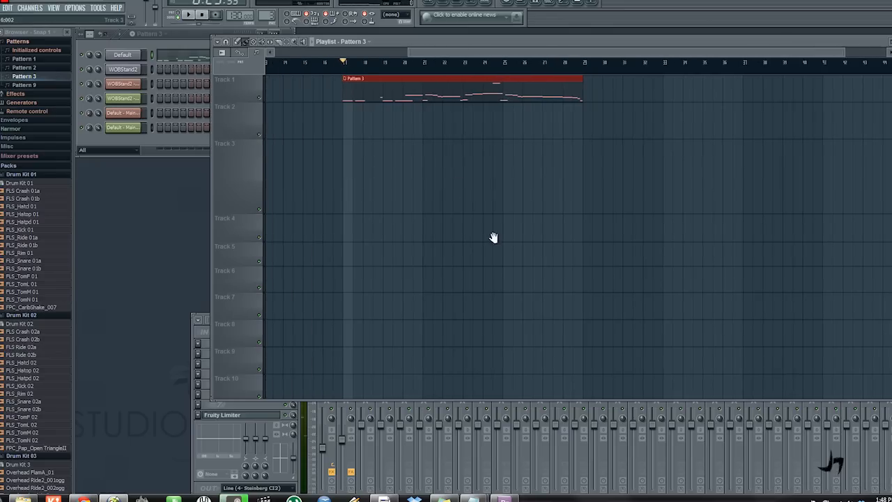
Move the Pattern 3 clip from Track 1 down to Track 4, keeping it at bar 17.
drag(449, 83, 442, 233)
drag(430, 295, 425, 291)
scroll(426, 291, up, 2)
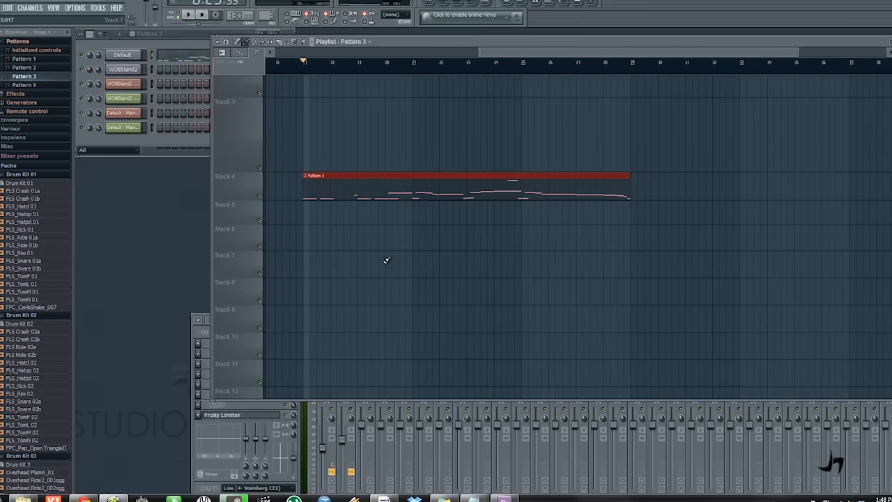
Create automation clips for the Modulation X and Modulation Y knobs of the Default channel's Sytrus, then close the plugin windows.
click(129, 56)
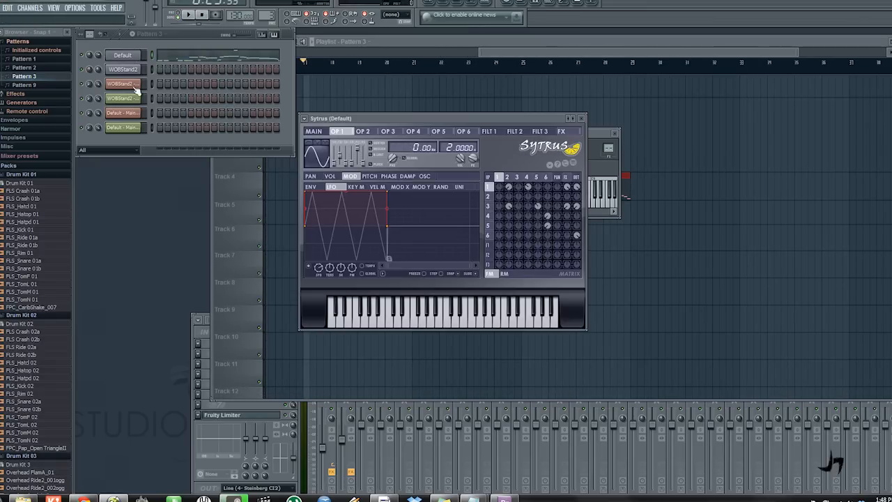
click(314, 131)
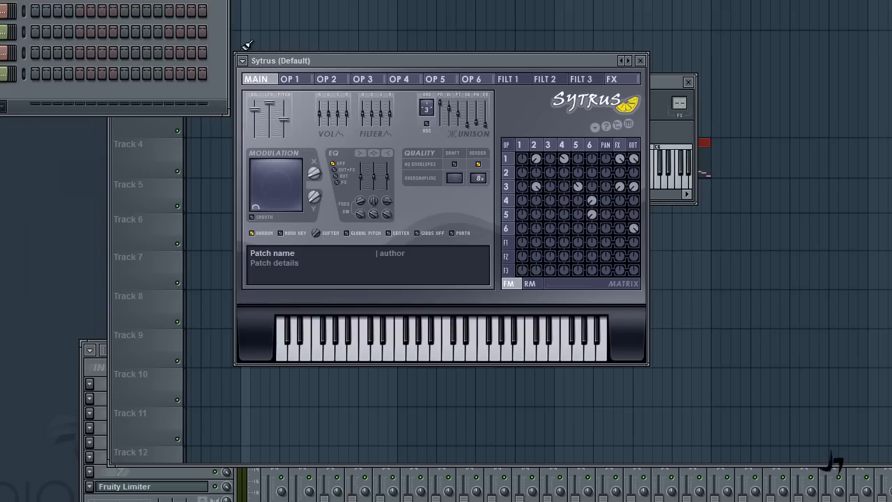
right_click(313, 172)
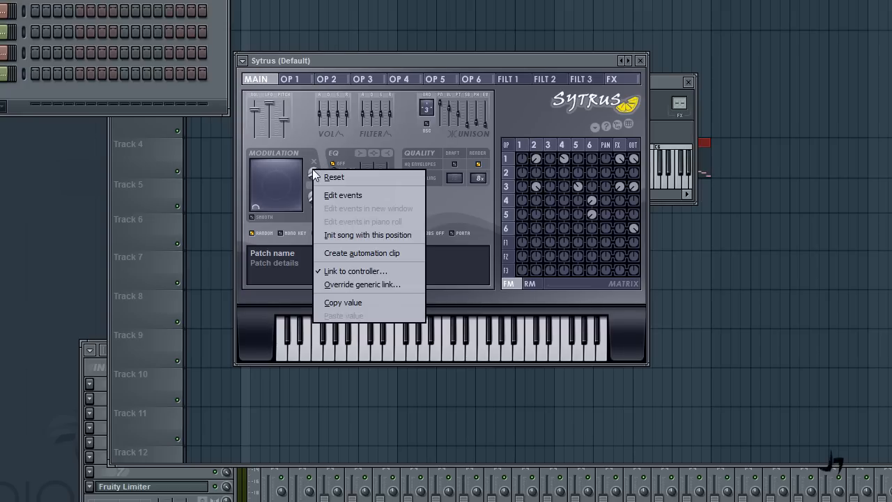
click(369, 254)
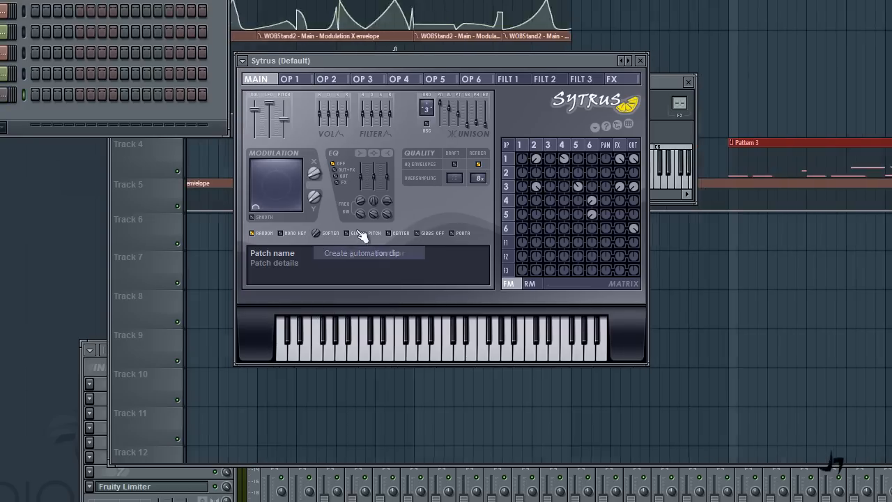
right_click(315, 197)
click(344, 281)
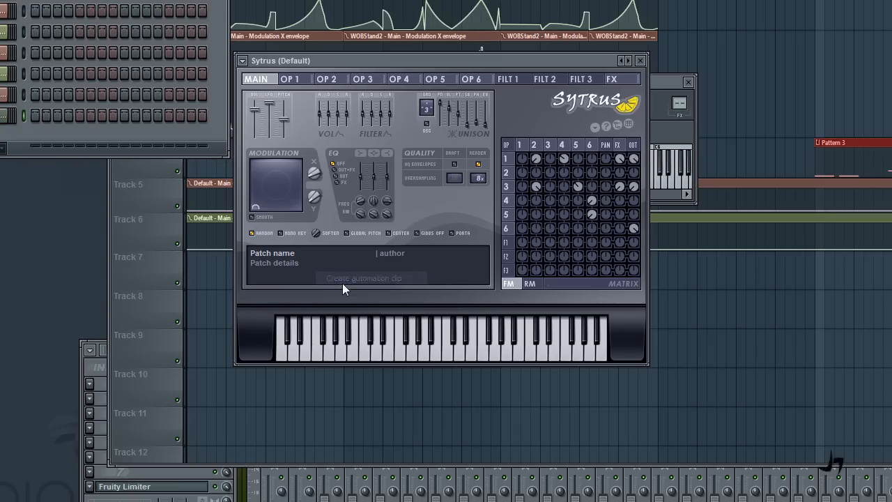
click(641, 61)
click(688, 82)
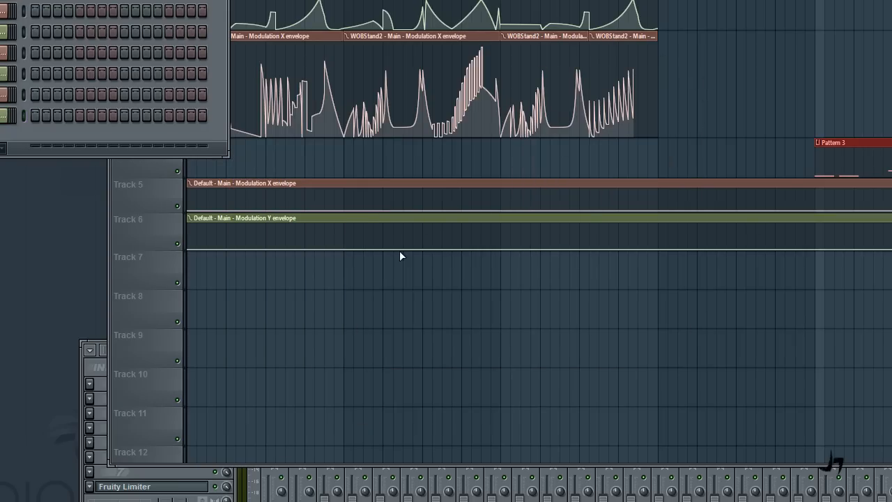
Slice the Default Modulation X and Y automation clips on Tracks 5 and 6 at bar 13, where the WOBStand2 clips end.
scroll(408, 313, up, 1)
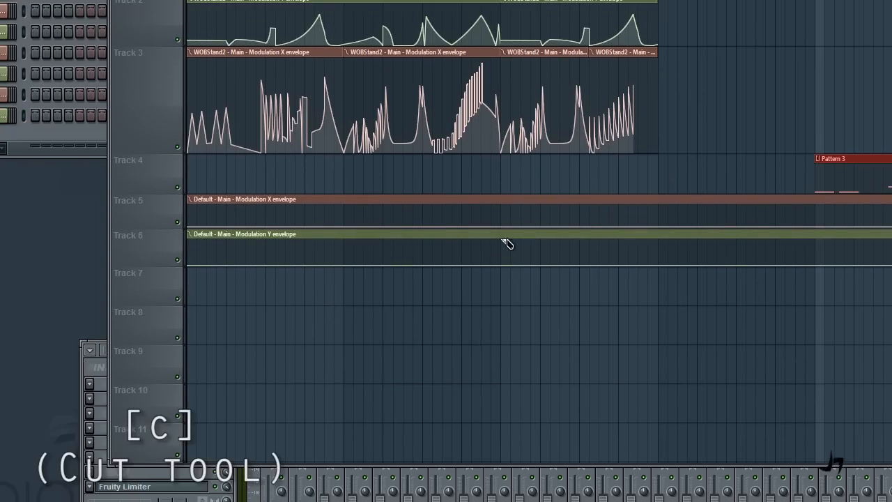
drag(594, 322, 796, 290)
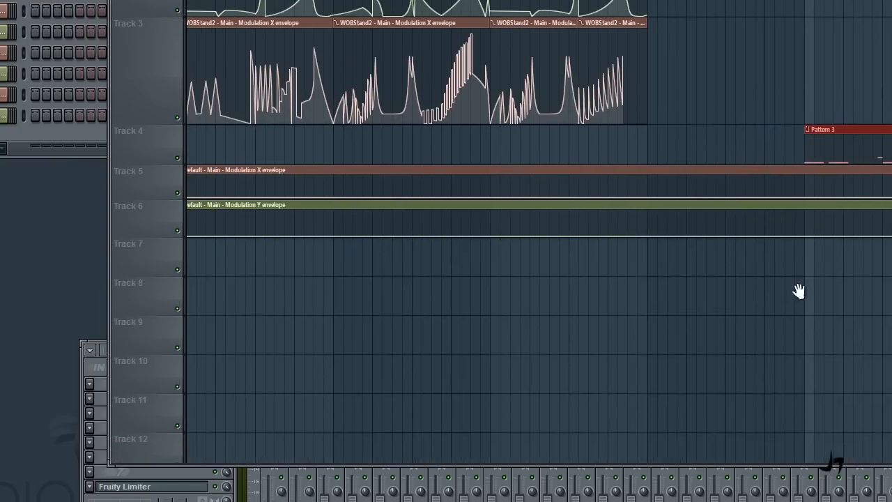
drag(662, 168, 663, 258)
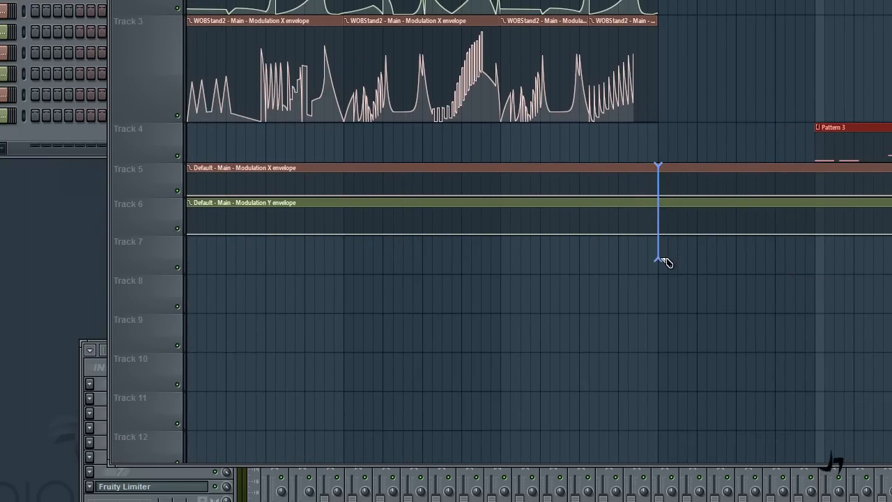
drag(568, 357, 569, 433)
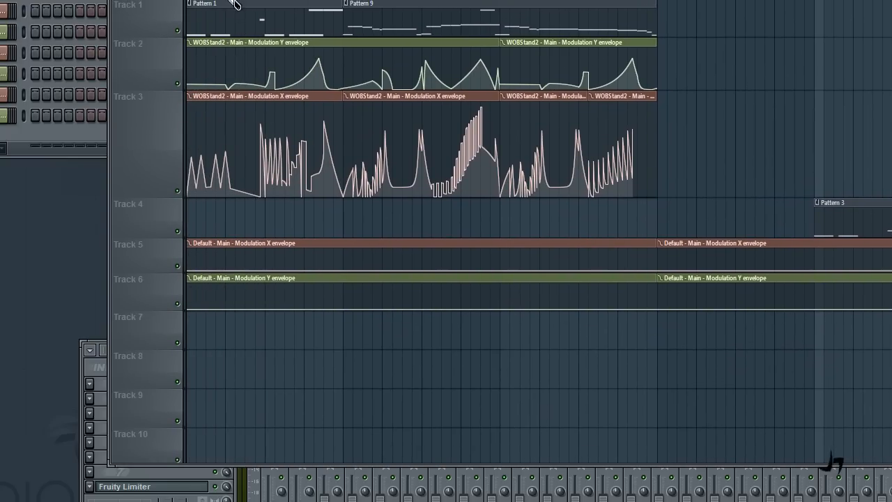
Delete the Default Modulation X and Y automation pieces after the cut at bar 13.
drag(871, 147, 500, 128)
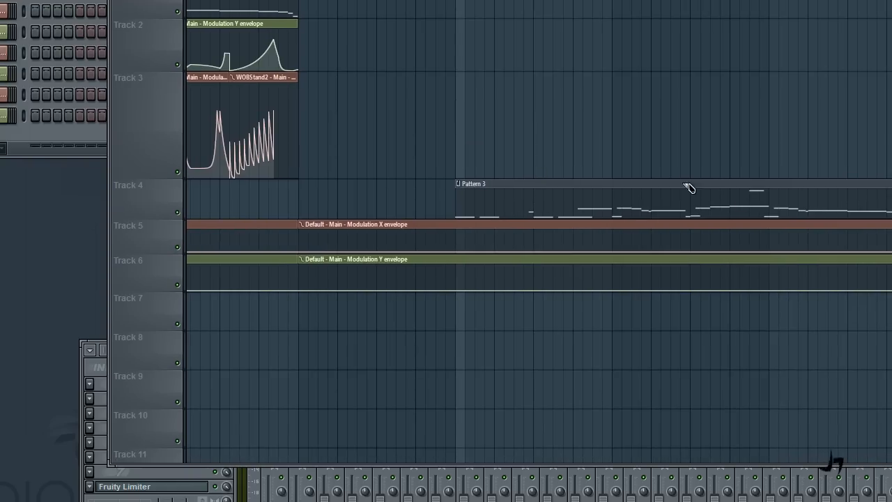
drag(411, 141, 778, 156)
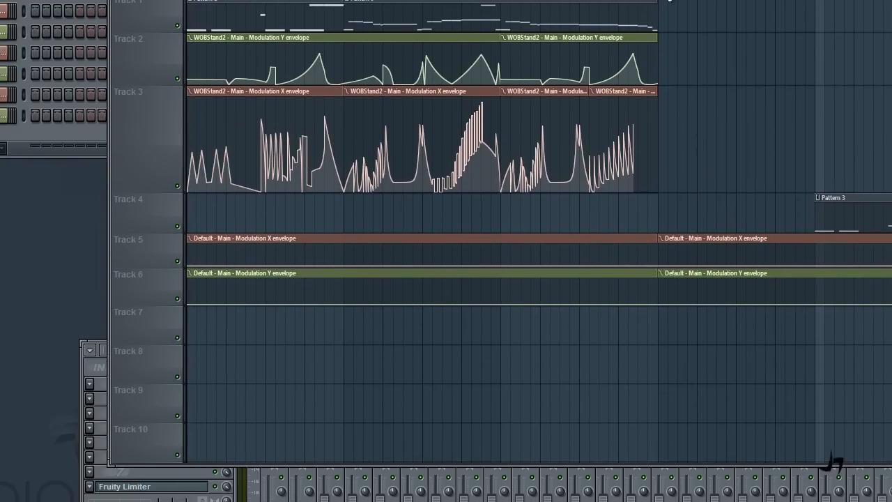
drag(711, 163, 653, 144)
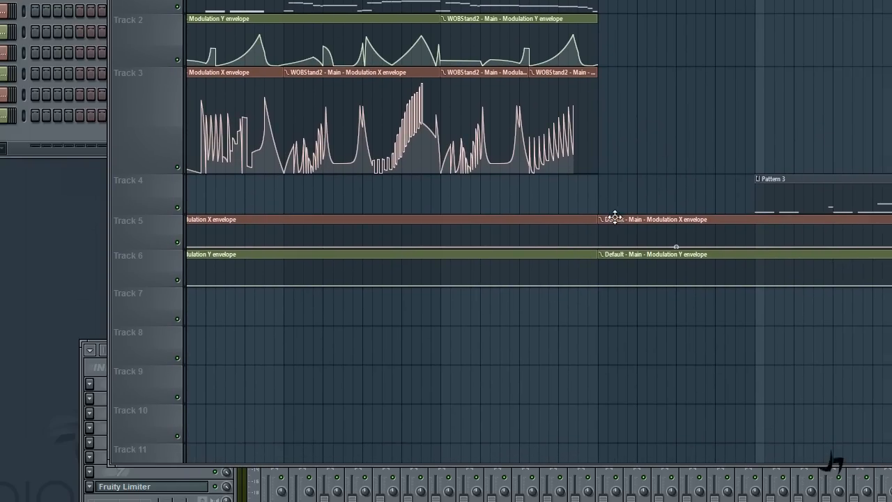
key(b)
right_click(654, 219)
right_click(652, 253)
Select both remaining Default automation clips and move them together to bar 17, aligned beneath Pattern 3.
drag(334, 363, 678, 387)
drag(273, 235, 325, 353)
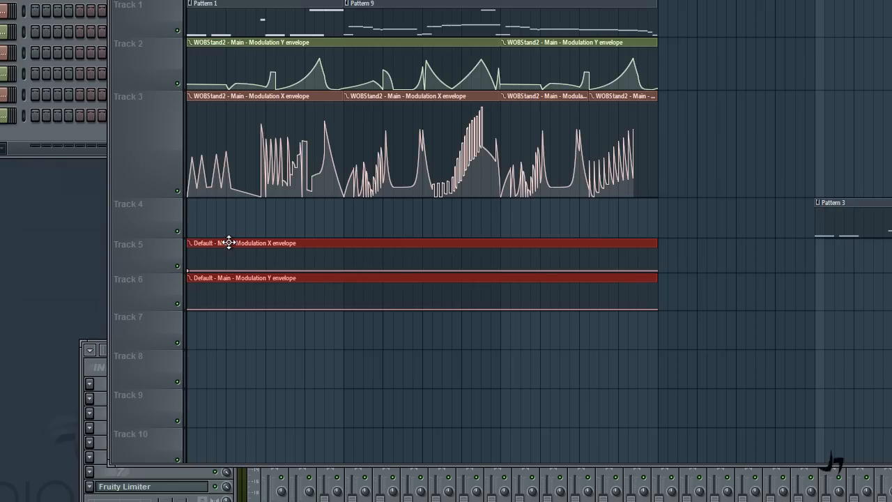
key(b)
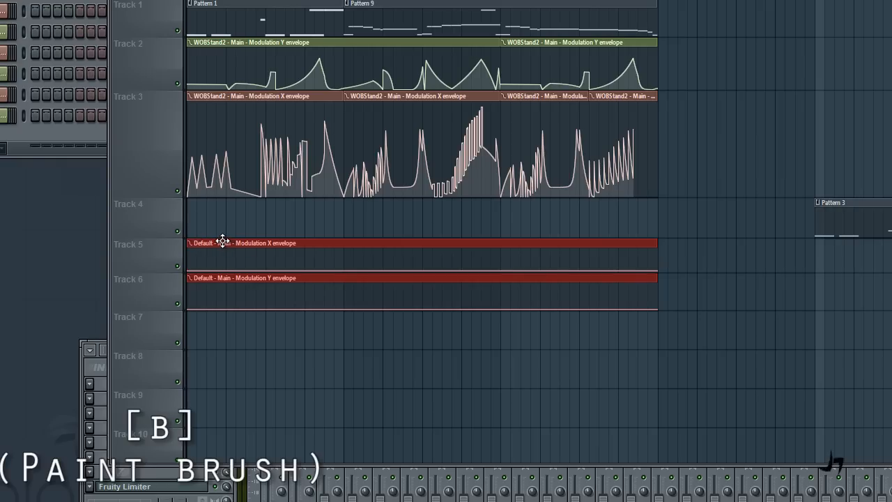
drag(222, 241, 859, 240)
drag(889, 429, 344, 377)
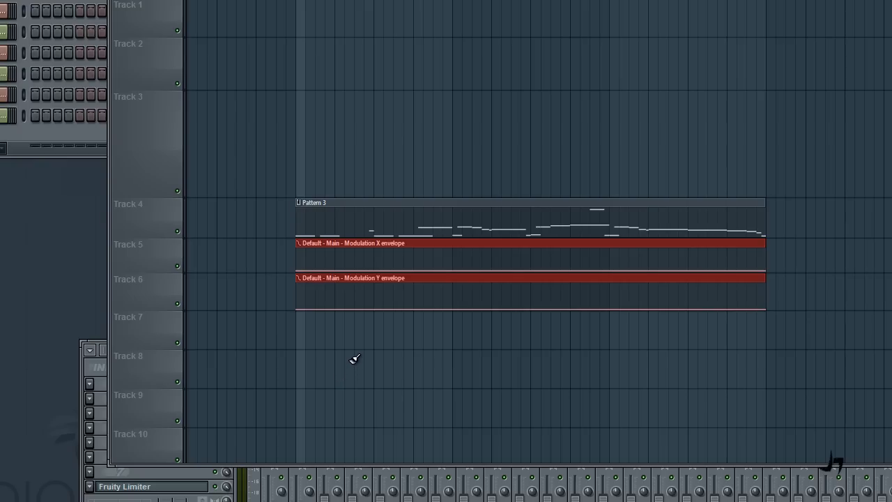
Set snapping to (none) in Pattern 3's piano roll and shift four of the early notes slightly off the grid.
double_click(339, 231)
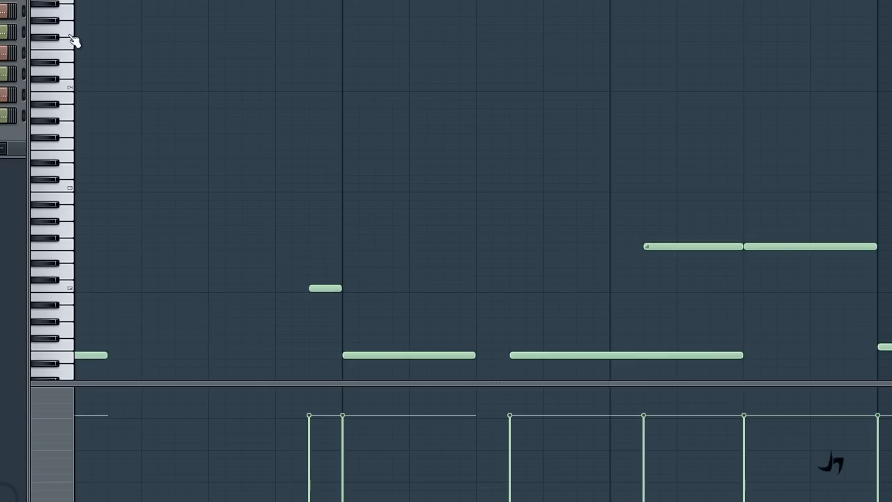
click(59, 1)
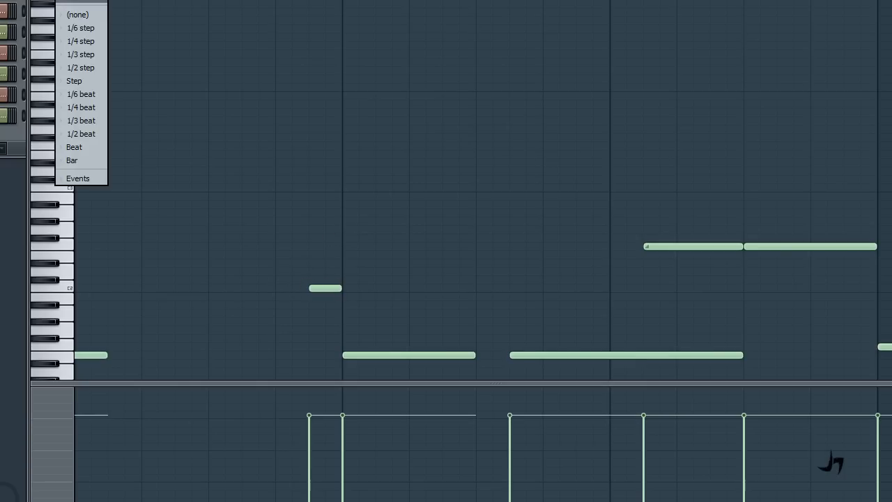
click(83, 16)
drag(326, 288, 332, 288)
drag(359, 355, 354, 355)
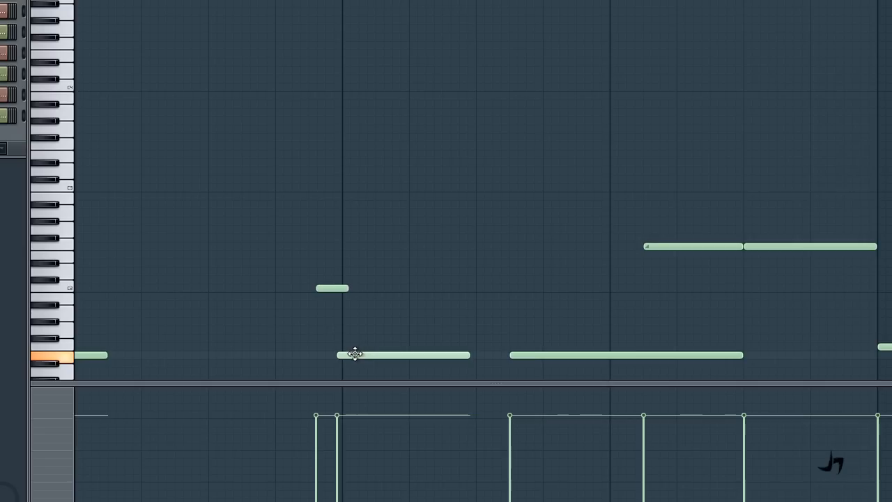
drag(532, 355, 541, 355)
drag(684, 247, 681, 246)
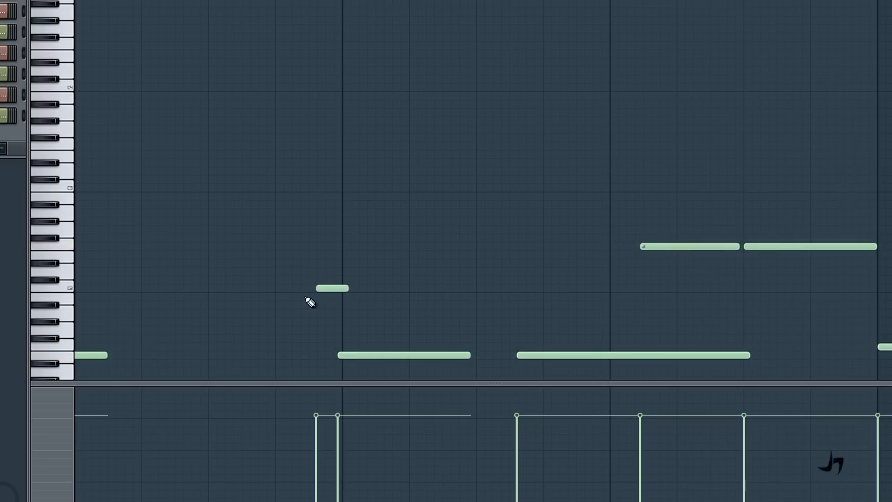
Quantize Pattern 3's notes with the Step groove template and Quantize end time, then close the piano roll.
drag(308, 299, 386, 250)
click(96, 2)
click(99, 1)
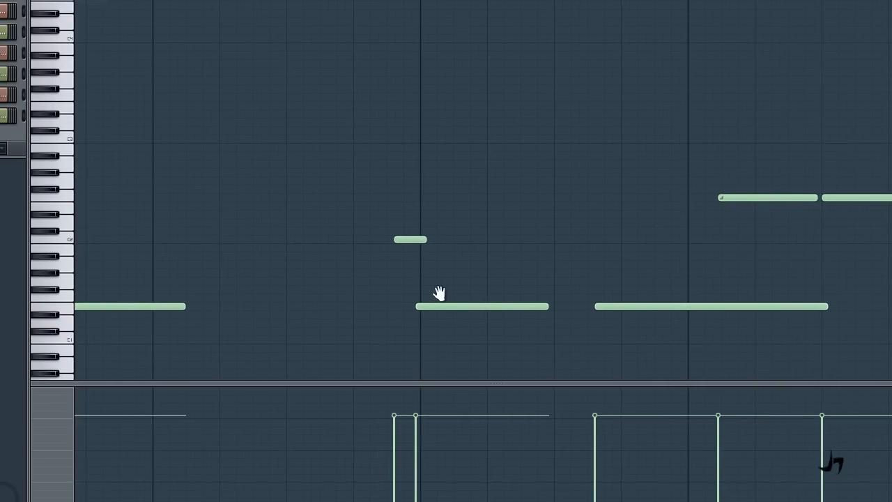
drag(438, 293, 398, 285)
drag(481, 282, 410, 295)
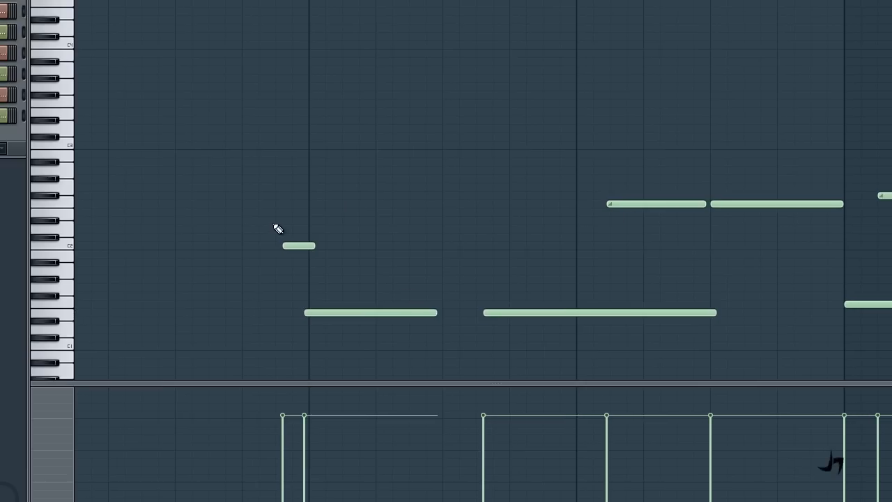
key(alt+q)
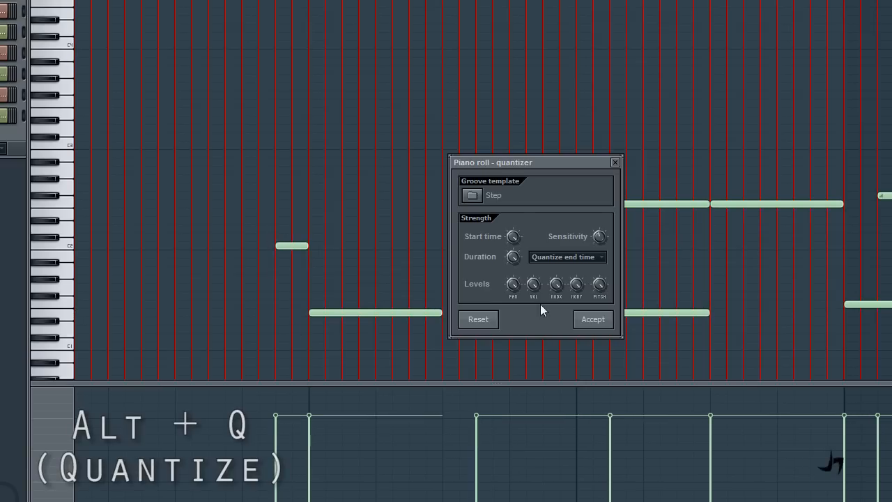
click(592, 318)
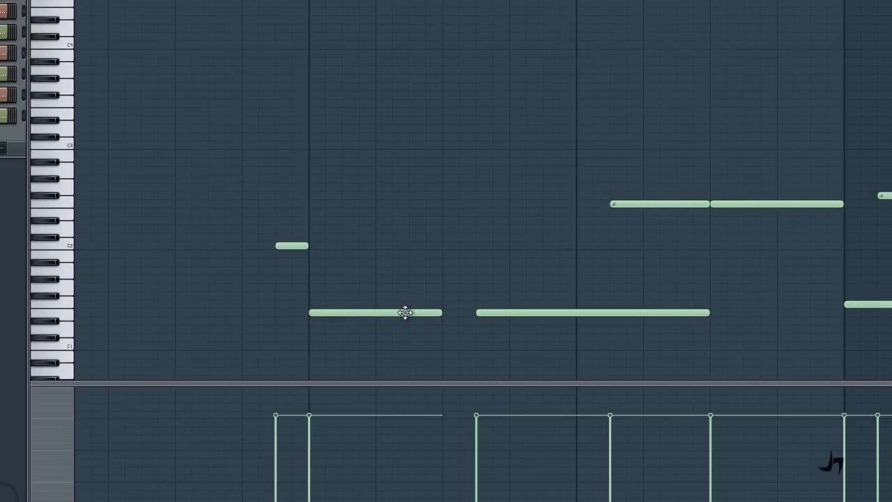
drag(666, 248, 437, 243)
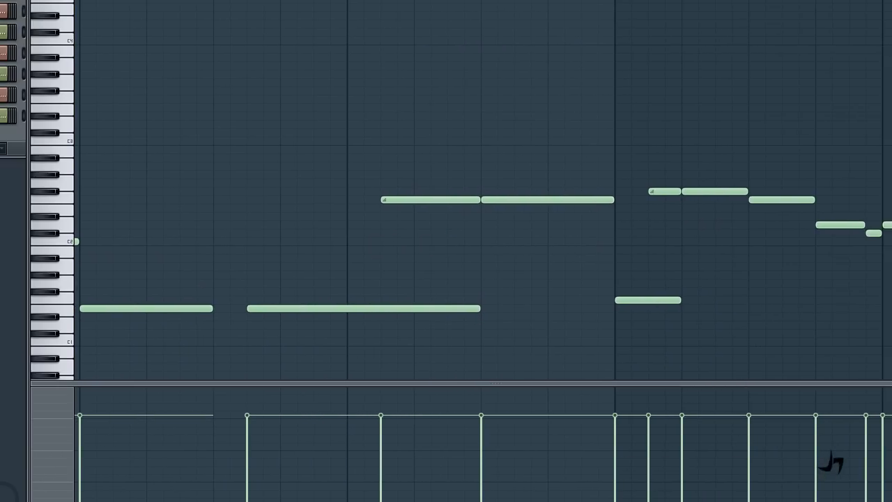
key(Escape)
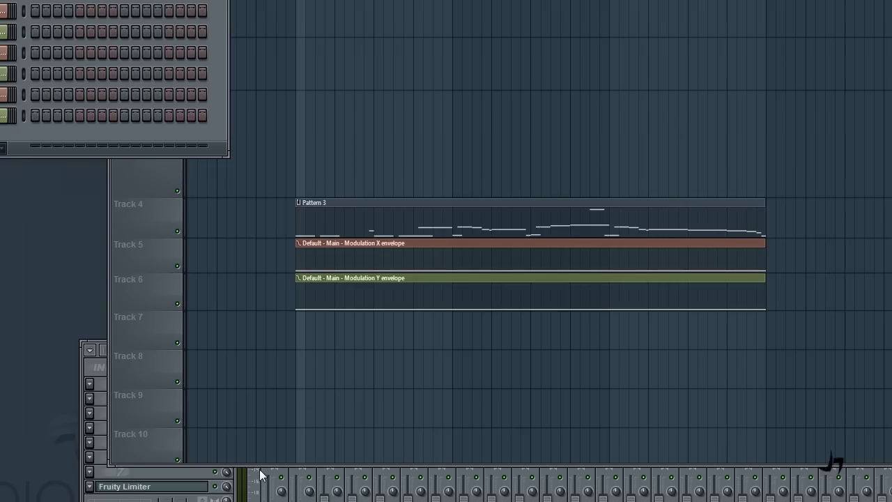
drag(439, 367, 398, 434)
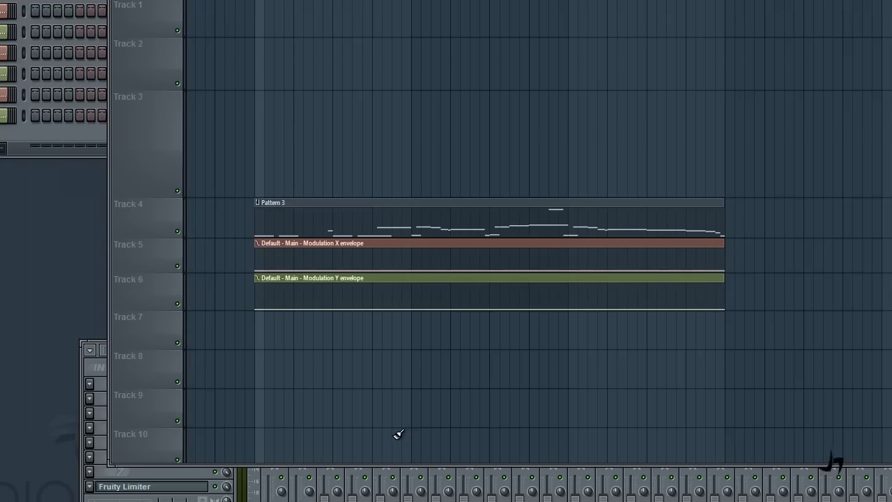
drag(439, 348, 503, 318)
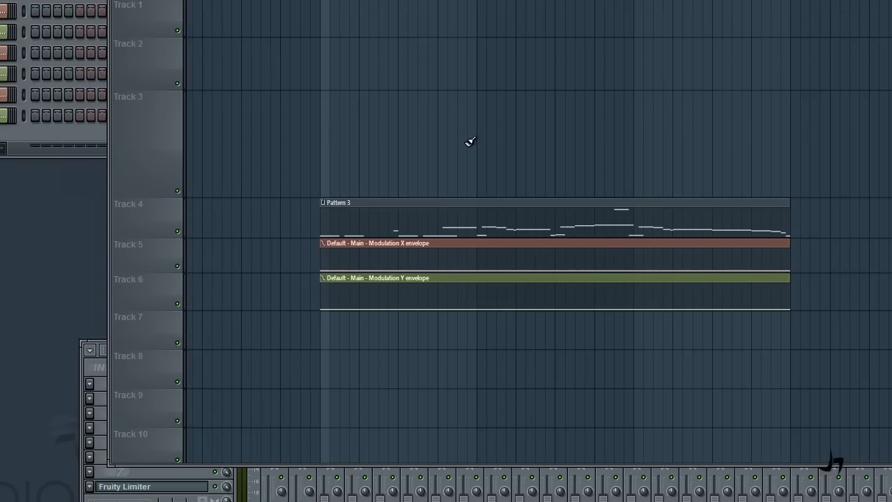
Increase the height of Track 5 and Track 6 to enlarge the Default Modulation X and Y envelope clips.
drag(471, 141, 463, 122)
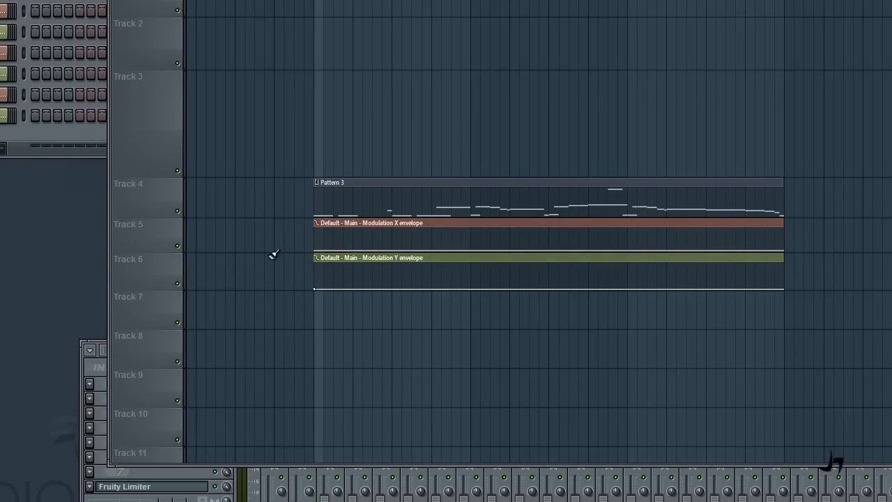
drag(153, 251, 171, 501)
scroll(869, 313, down, 6)
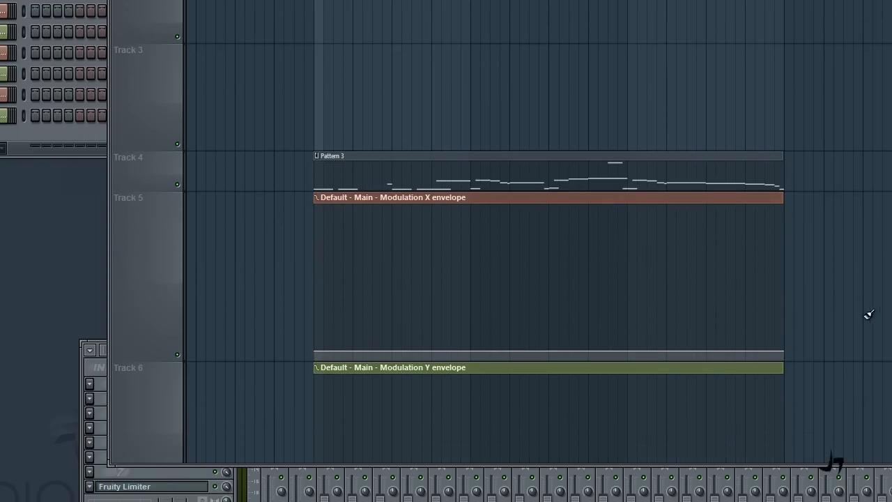
drag(160, 283, 168, 300)
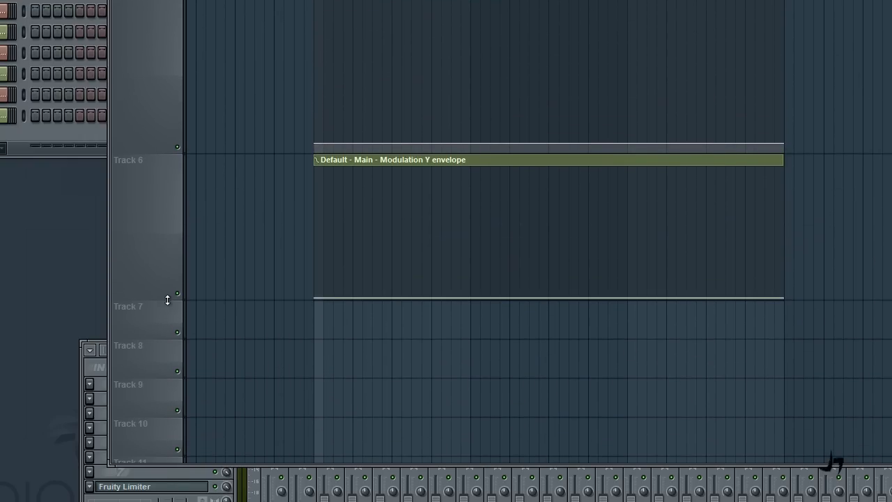
Compare with the WOBStand2 automation clips and draw two curved peaks at the start of the Default Modulation X envelope from bar 17.
drag(279, 146, 781, 342)
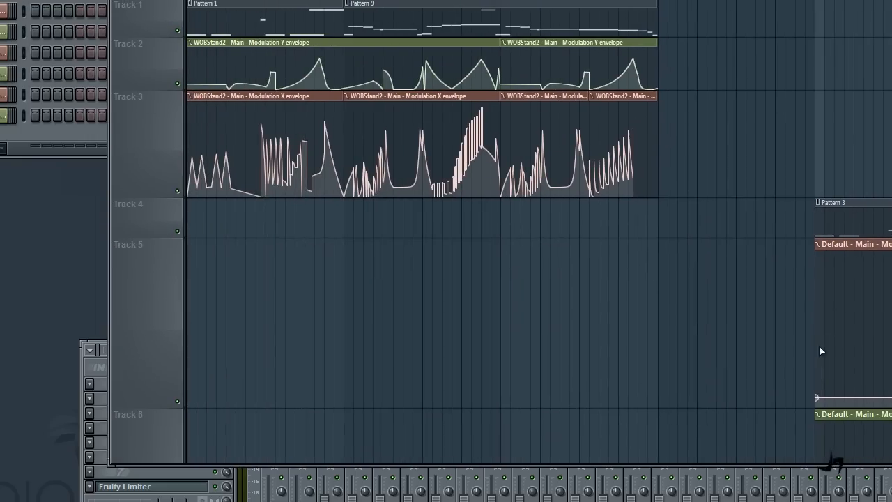
scroll(317, 263, up, 3)
drag(314, 264, 861, 299)
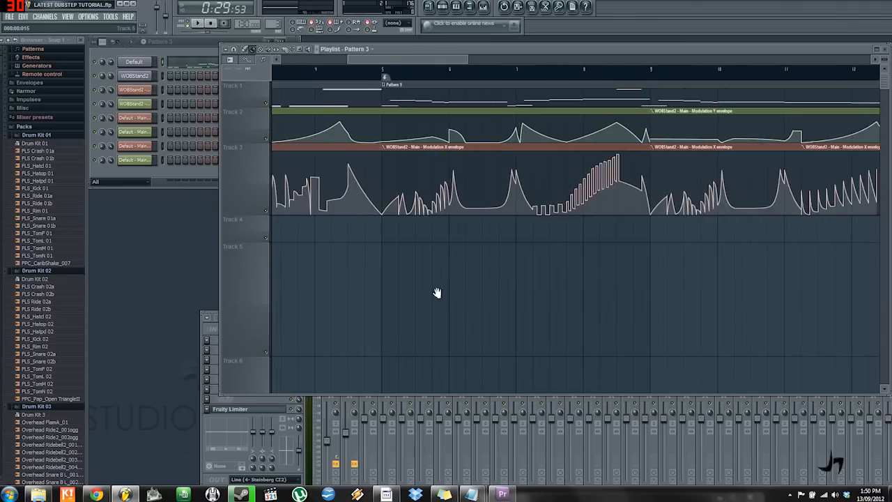
drag(436, 292, 274, 248)
drag(771, 301, 315, 231)
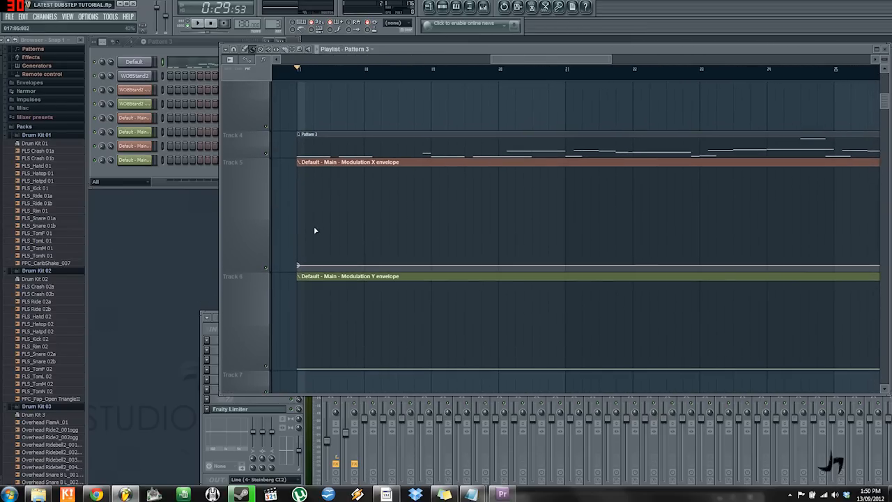
right_click(315, 230)
right_click(333, 264)
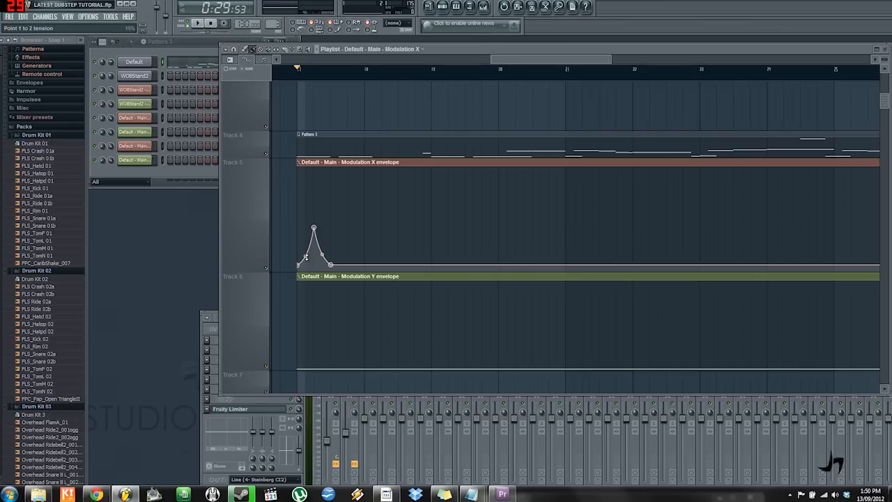
right_click(340, 264)
right_click(357, 228)
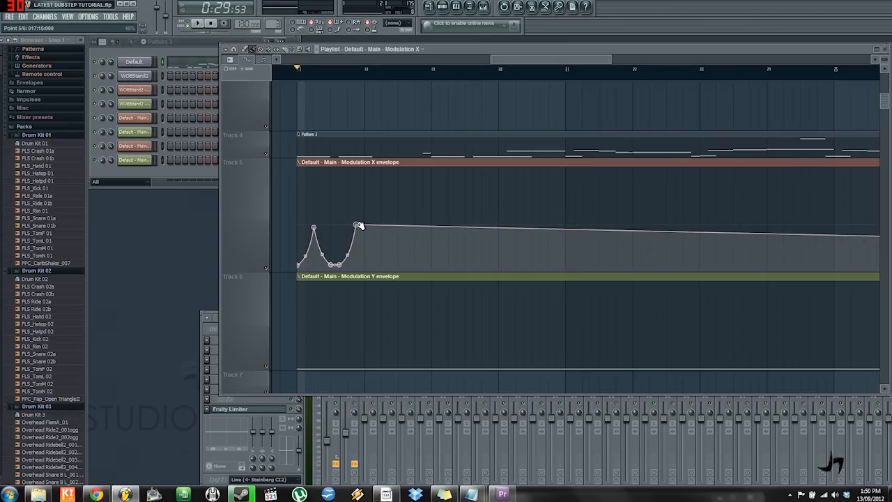
right_click(364, 264)
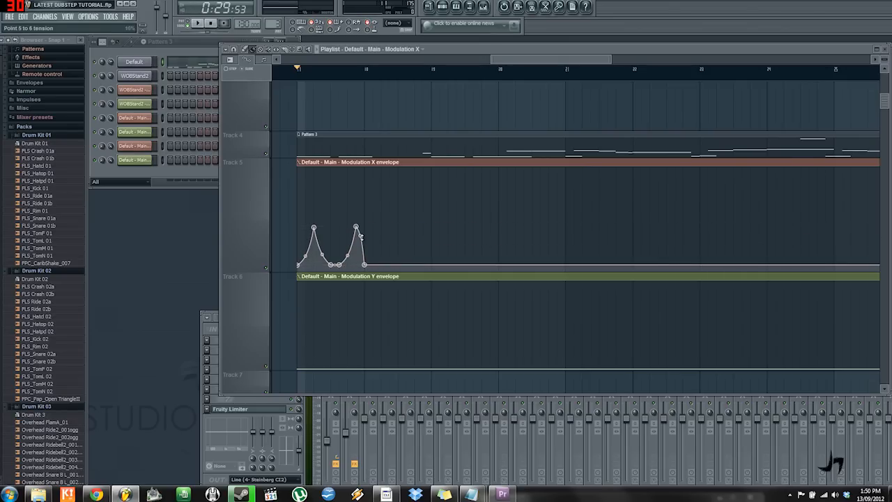
drag(366, 264, 381, 264)
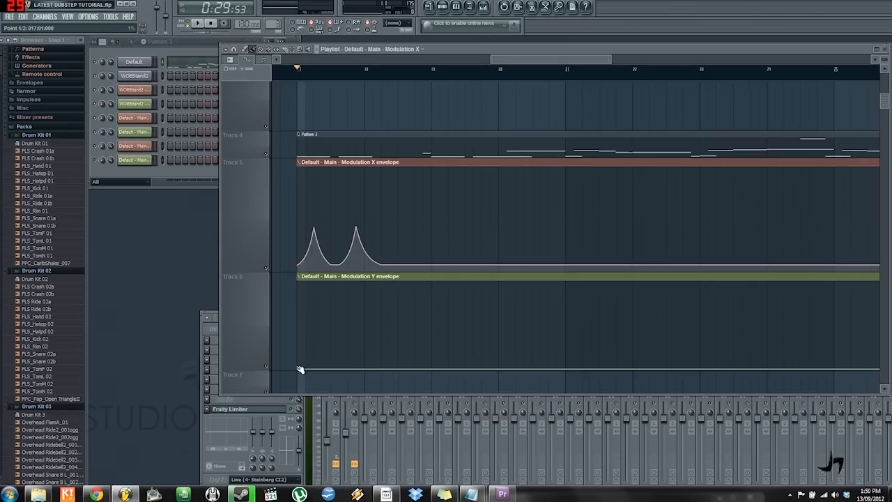
Raise the start point of the Default Modulation Y envelope, add a higher point around bar 18, and audition the automation.
drag(300, 370, 300, 358)
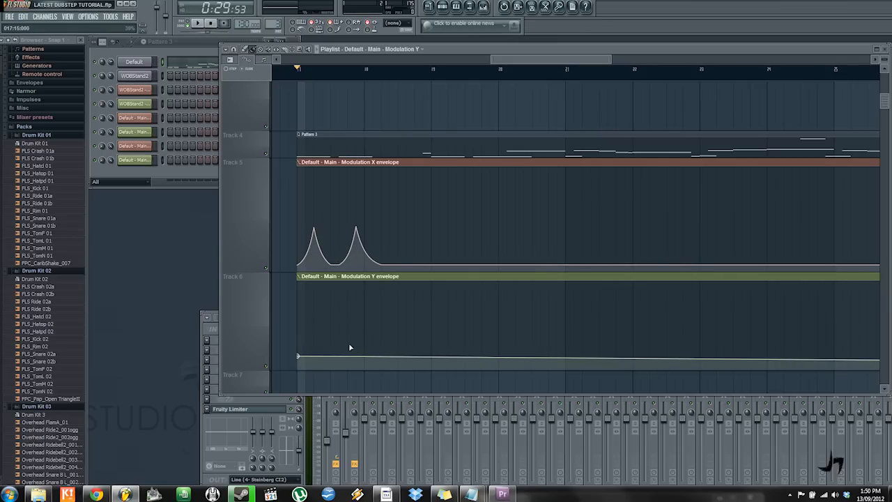
right_click(363, 331)
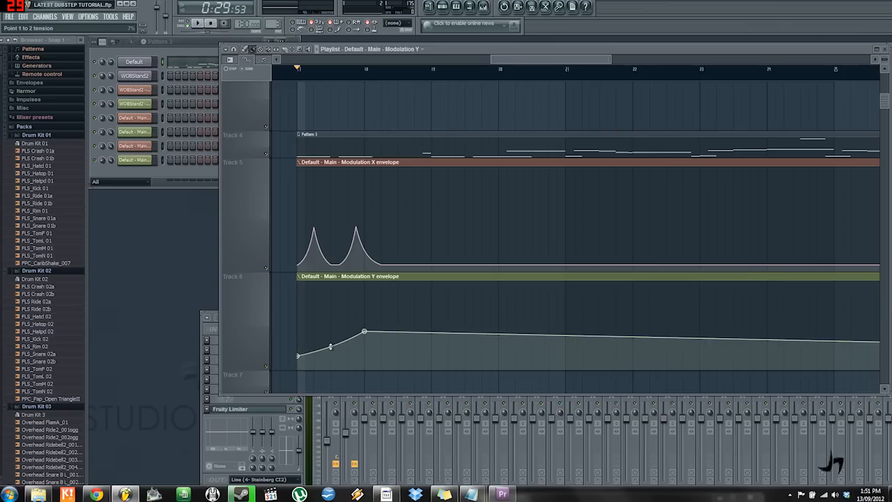
drag(404, 292, 428, 98)
drag(512, 121, 301, 293)
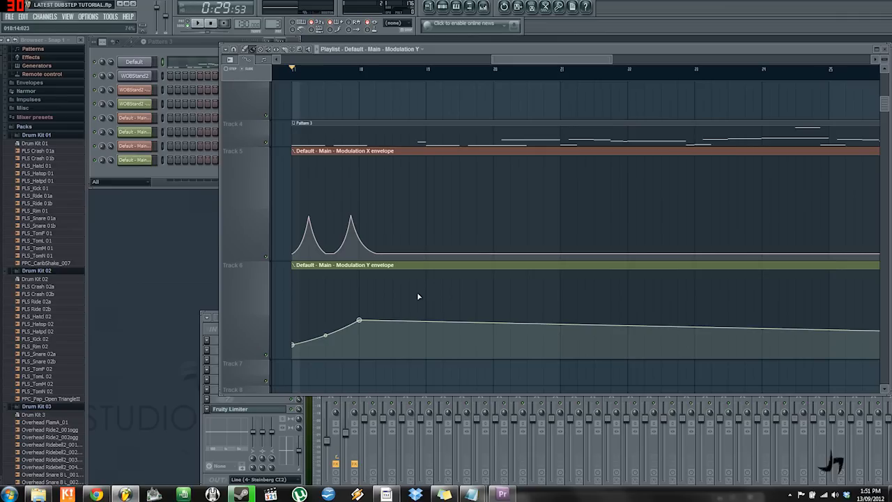
mouse_move(418, 294)
mouse_down()
mouse_move(393, 295)
mouse_move(404, 300)
mouse_move(412, 278)
mouse_move(391, 282)
mouse_move(412, 285)
mouse_up()
key(space)
key(space)
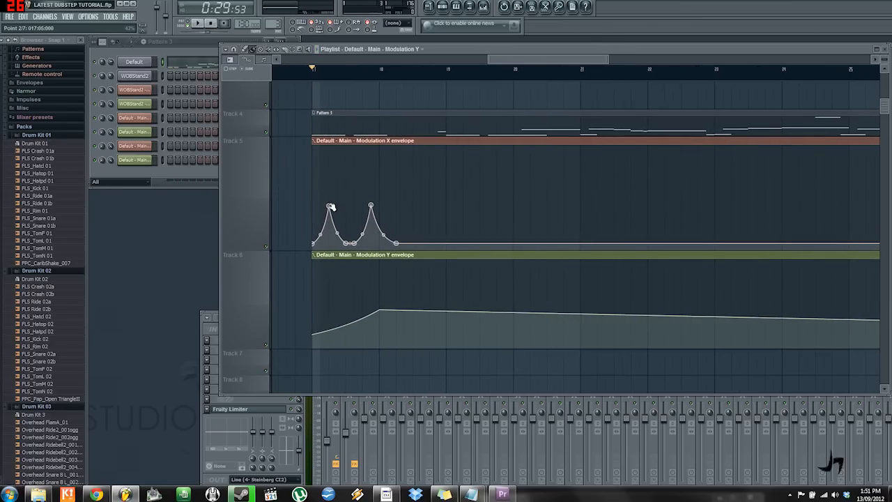
Tighten the two Modulation X peaks to 17:03 and 17:07, deleting the extra low point between them.
mouse_move(331, 207)
mouse_down()
mouse_move(321, 207)
mouse_move(348, 207)
mouse_up()
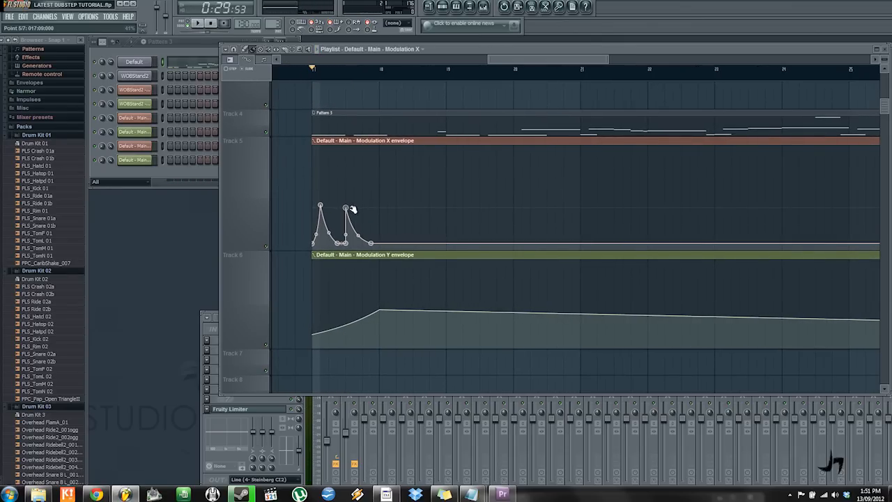
right_click(339, 242)
click(351, 257)
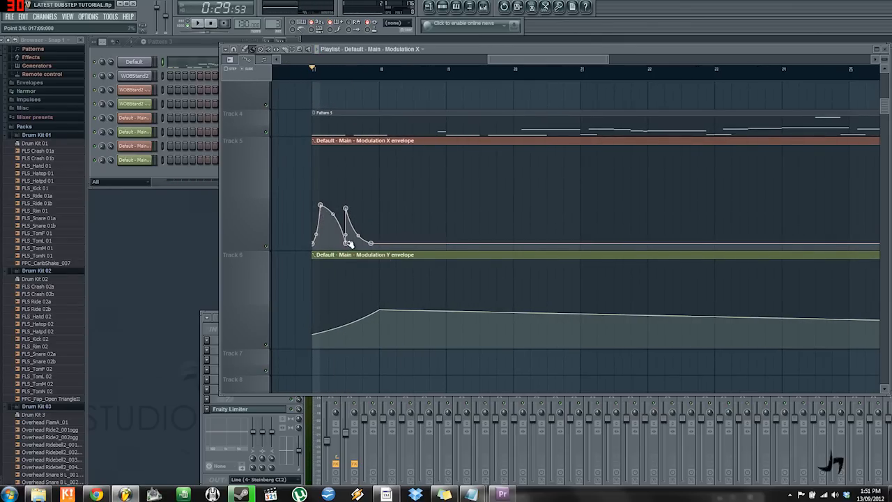
drag(347, 243, 331, 243)
drag(333, 210, 340, 208)
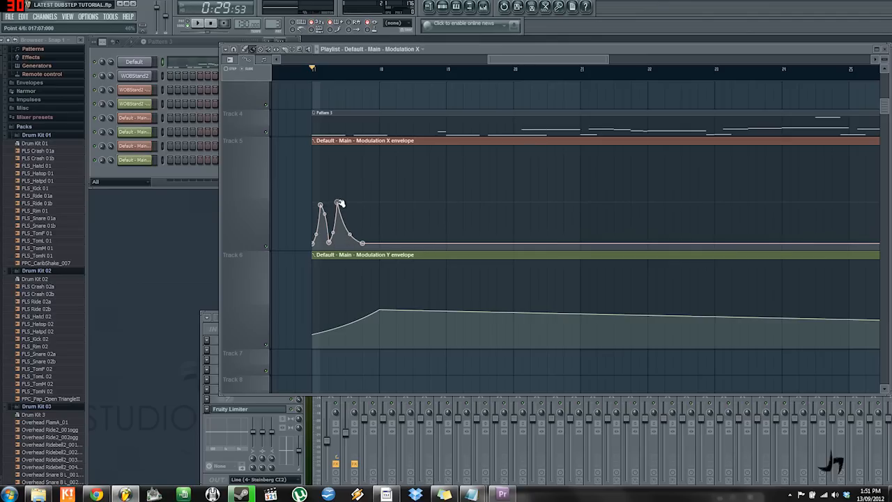
click(387, 202)
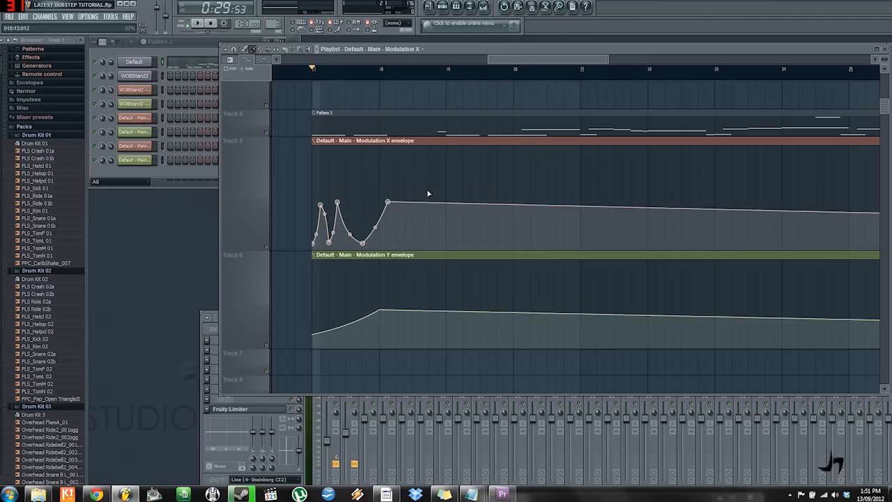
right_click(389, 203)
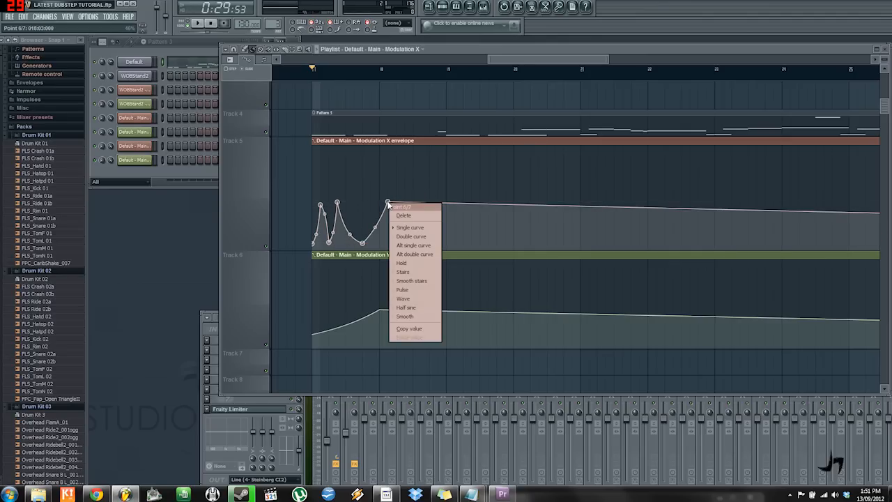
click(404, 215)
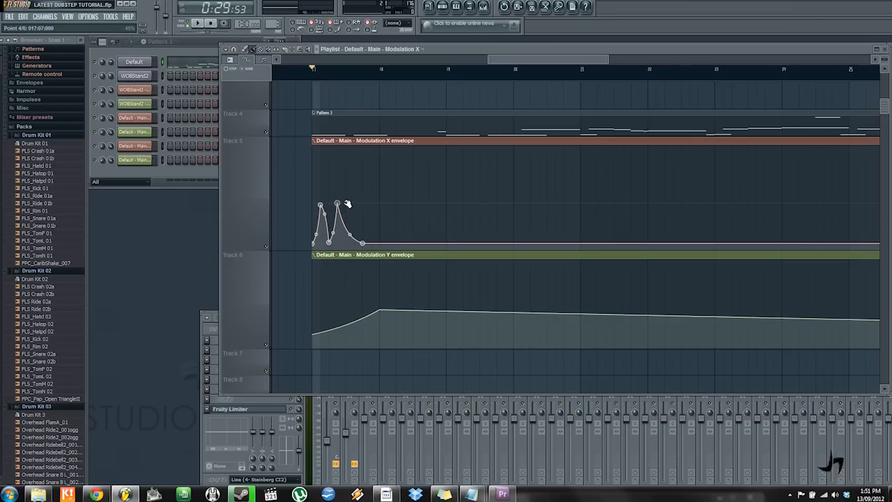
Shorten the tail of the second Modulation X peak and add two more similar peaks, the first at 17:13 and the other around bar 18.
drag(366, 242, 355, 244)
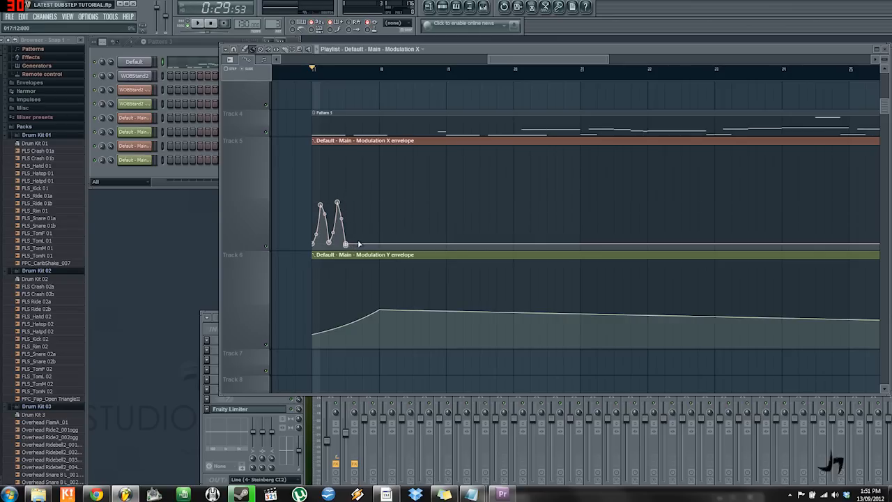
right_click(357, 244)
right_click(363, 202)
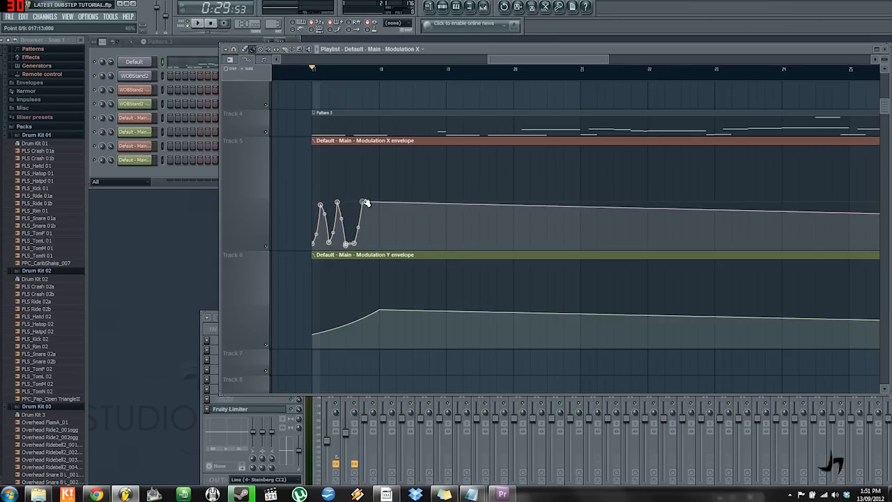
right_click(372, 241)
right_click(379, 202)
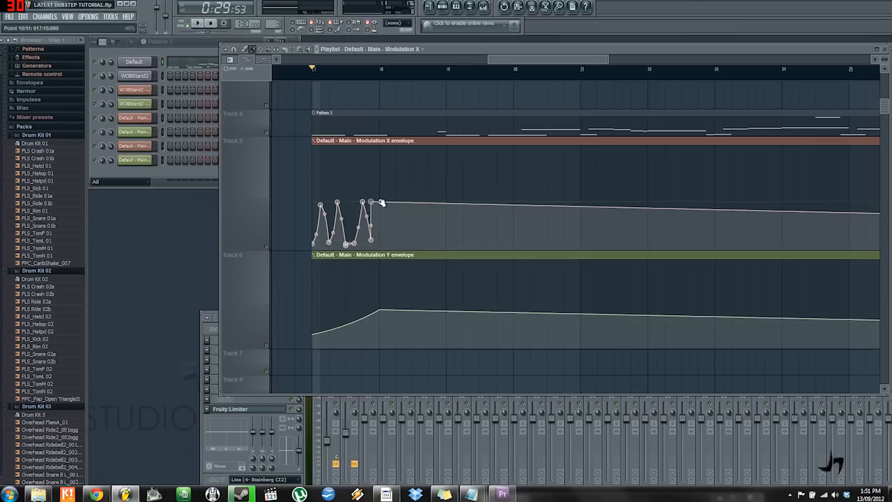
right_click(389, 244)
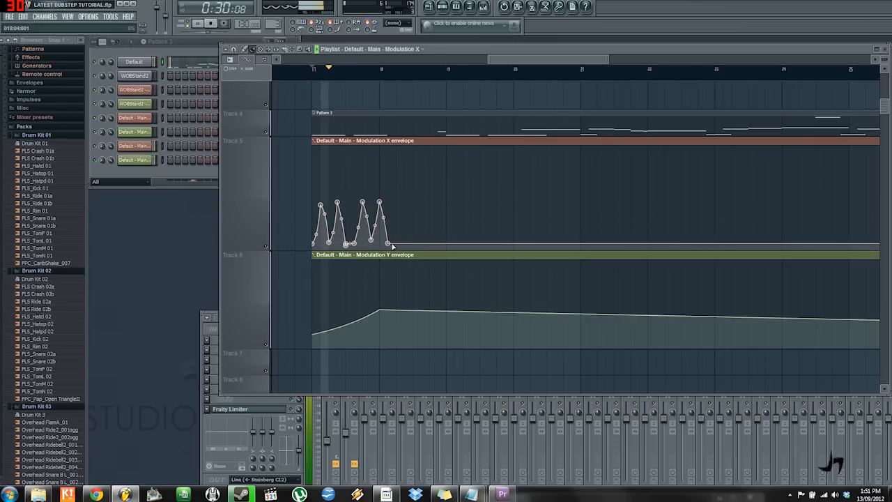
Play the opening of Pattern 3 several times to audition the four Modulation X peaks.
key(space)
key(space)
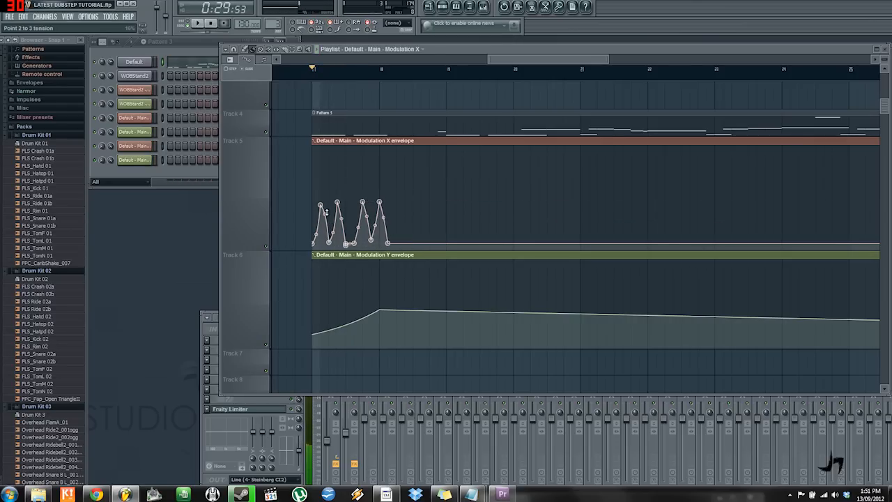
key(space)
key(space)
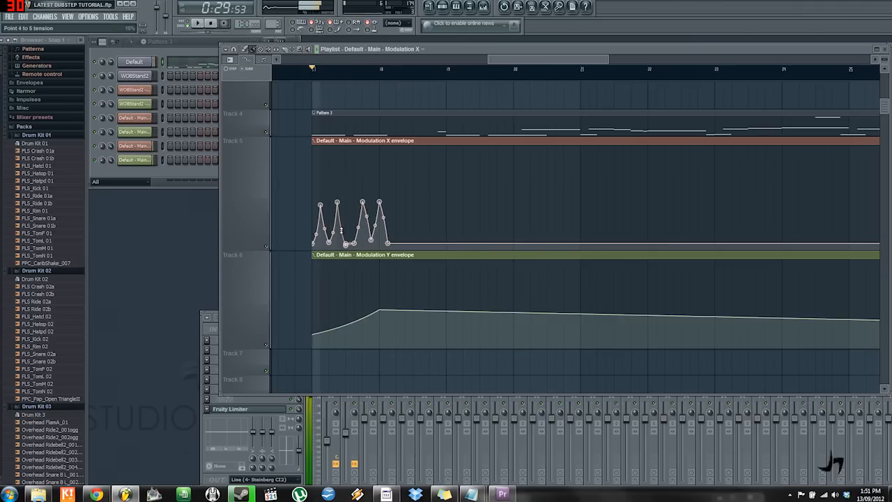
key(space)
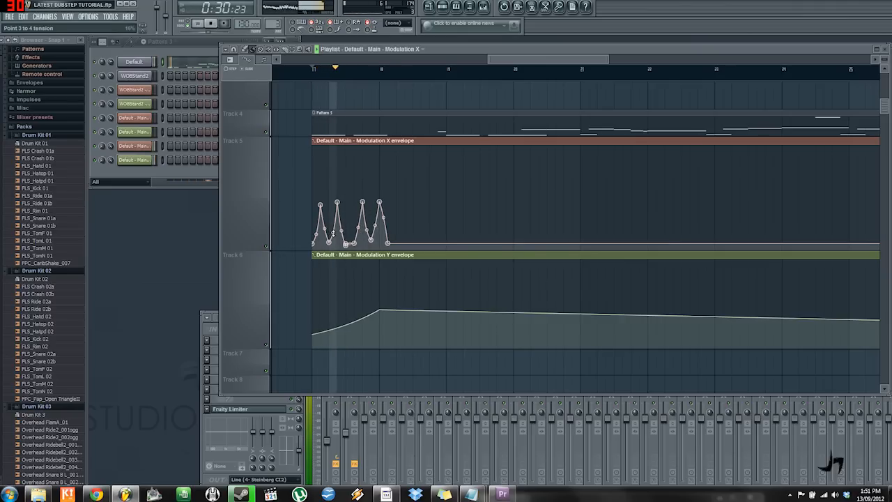
key(space)
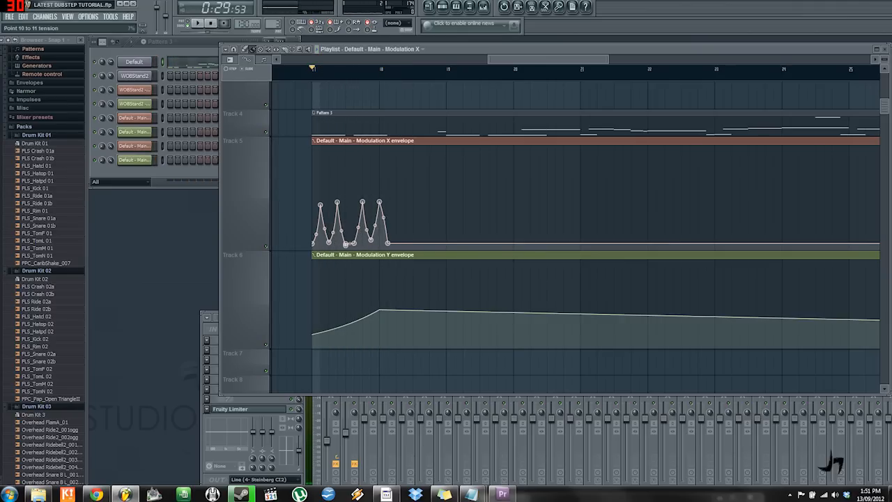
Lower the Modulation Y envelope's start point and second point to near the bottom, placing the second at 17:15, and audition the change.
drag(381, 309, 317, 344)
key(space)
key(space)
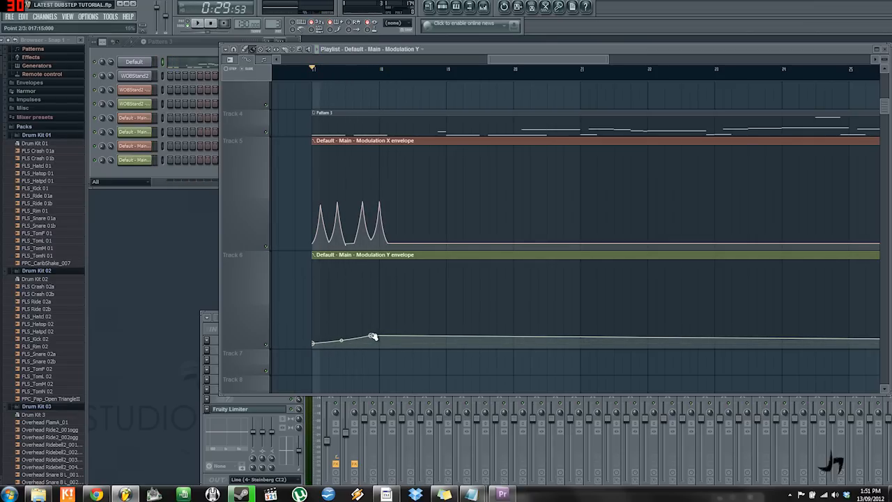
drag(373, 337, 374, 343)
Try the Modulation X peaks later at 17:05 and earlier at the clip's start, auditioning each, and return the first peak to 17:03.
mouse_move(349, 244)
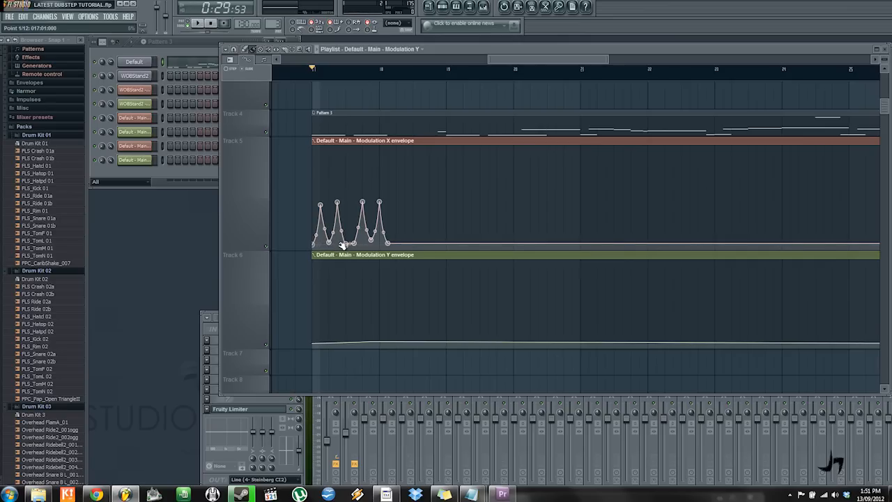
drag(322, 206, 337, 206)
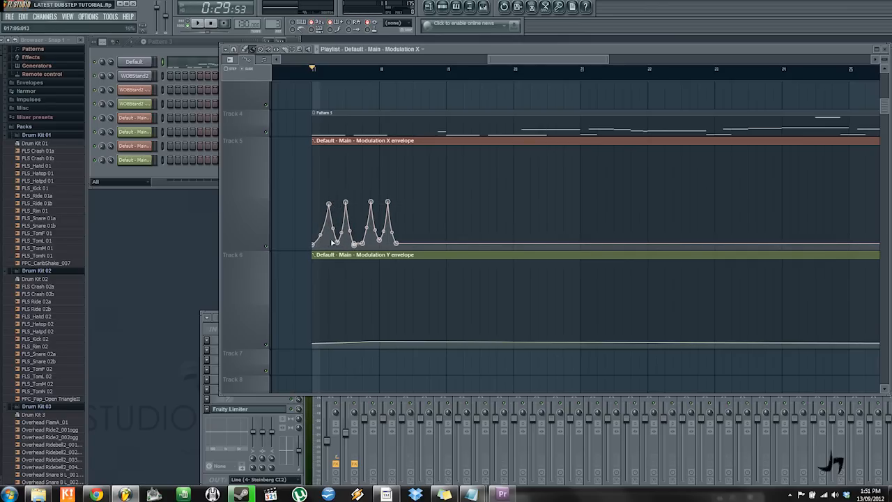
key(space)
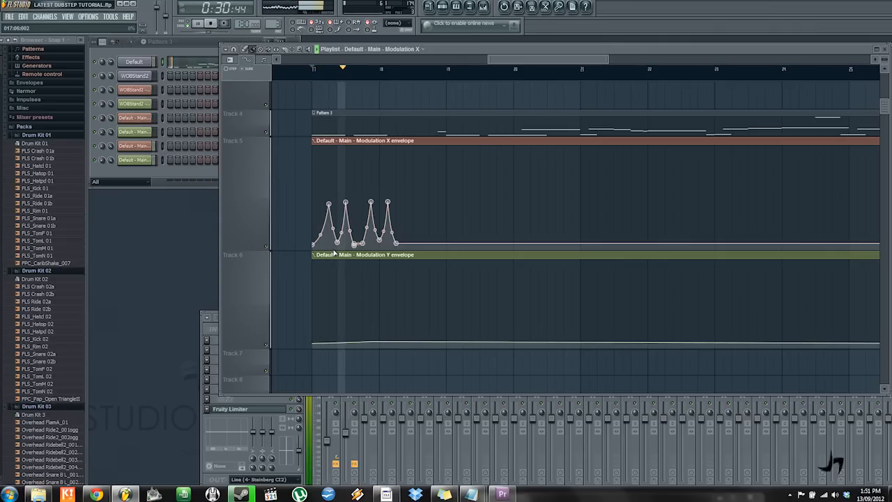
key(space)
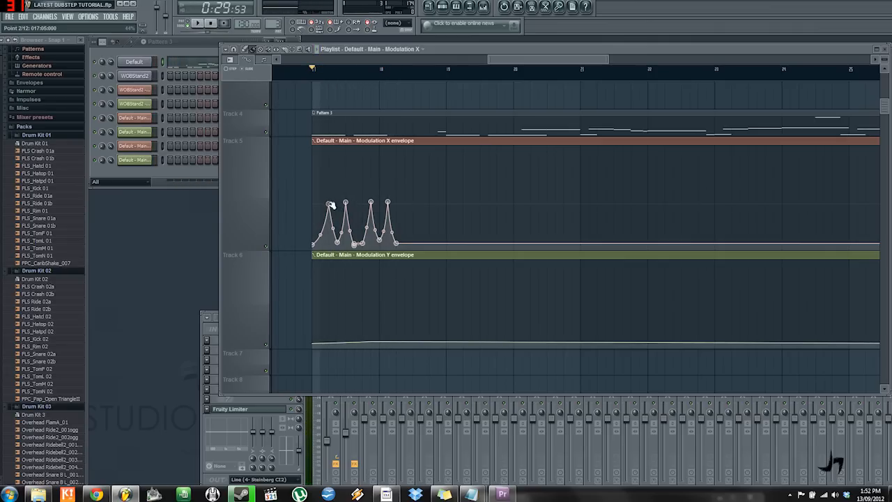
drag(330, 204, 313, 205)
key(space)
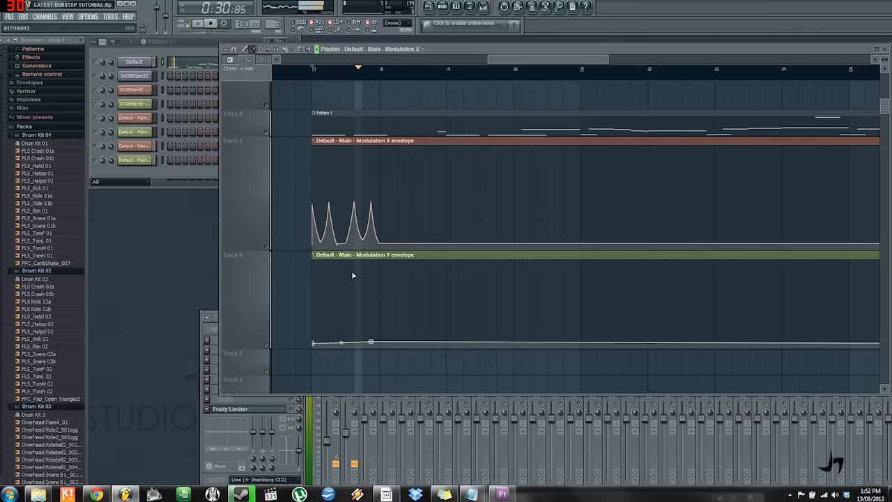
key(space)
drag(313, 205, 321, 203)
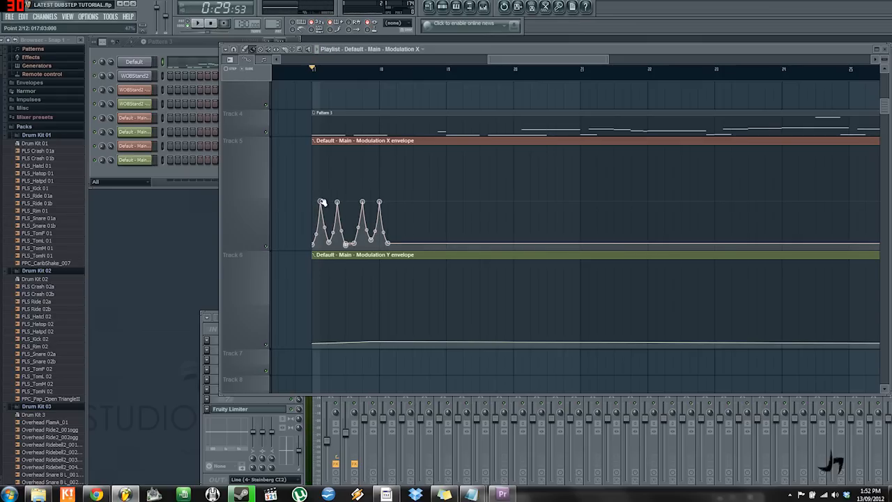
Add a slow curved rise to the Modulation X envelope, peaking just before bar 19 and dropping back low at bar 19.
key(space)
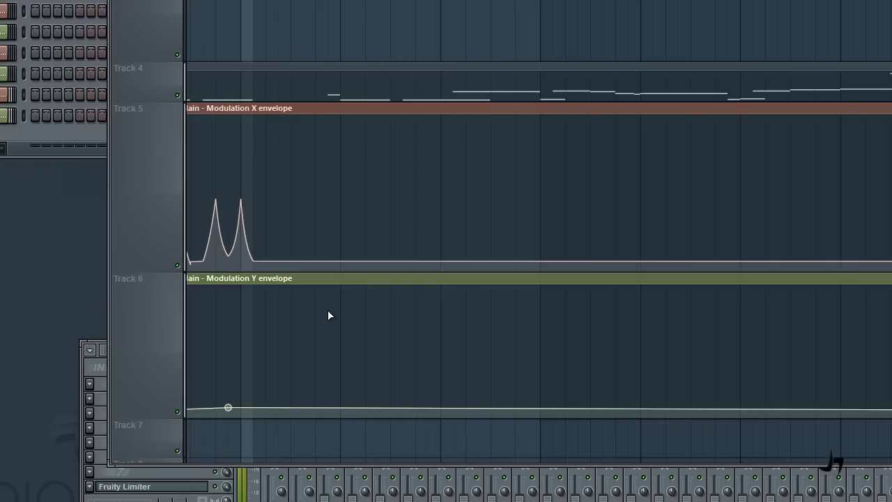
drag(365, 233, 341, 194)
key(space)
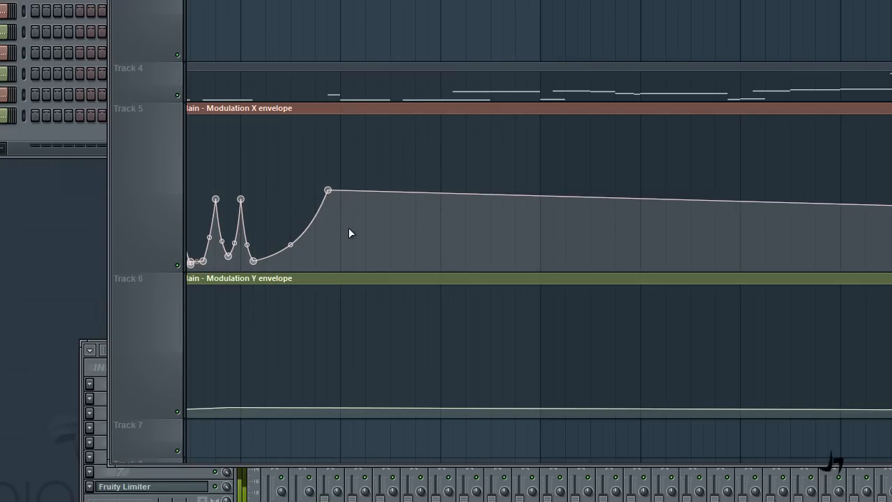
drag(352, 237, 351, 258)
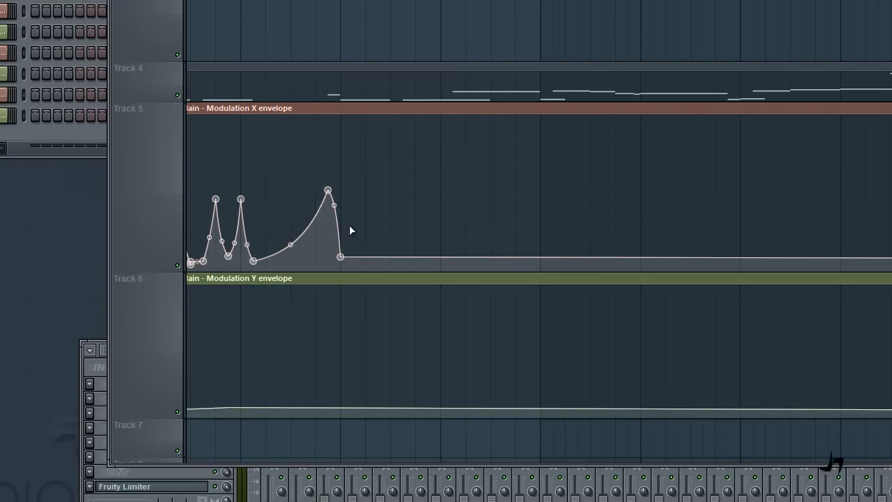
Add two short peaks to the Modulation X envelope just after bar 19, shorten the second one's tail, and audition them.
drag(358, 208, 363, 195)
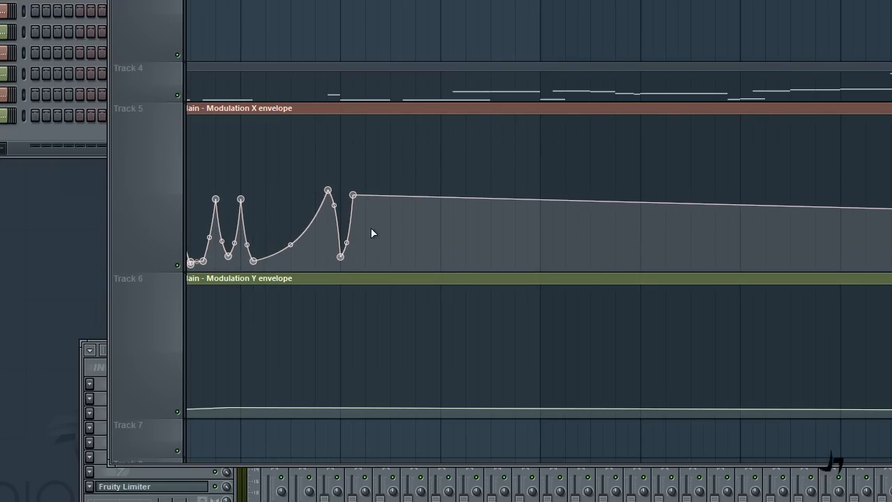
drag(370, 232, 370, 255)
right_click(368, 241)
click(362, 241)
click(378, 192)
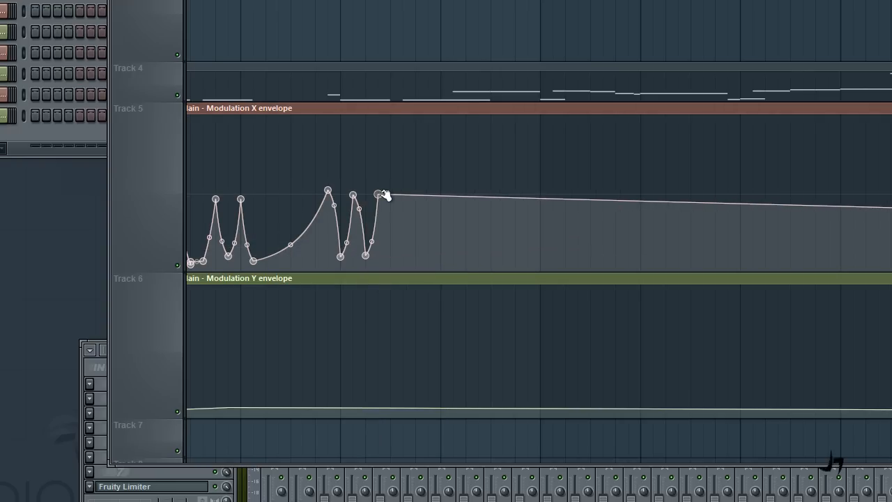
click(403, 257)
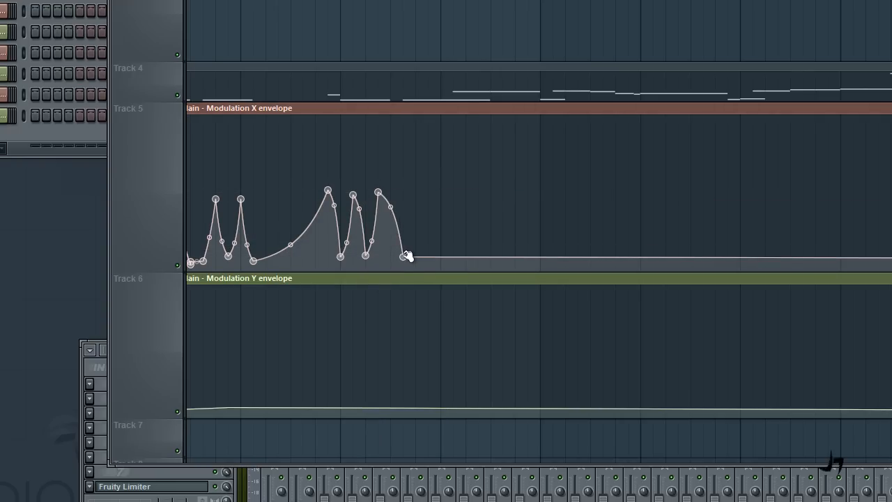
drag(404, 256, 392, 257)
key(space)
Shape the Modulation Y envelope with a slight bump at bar 18, a dip just after it and a rise to bar 19, and audition it.
drag(317, 300, 500, 305)
drag(607, 331, 492, 301)
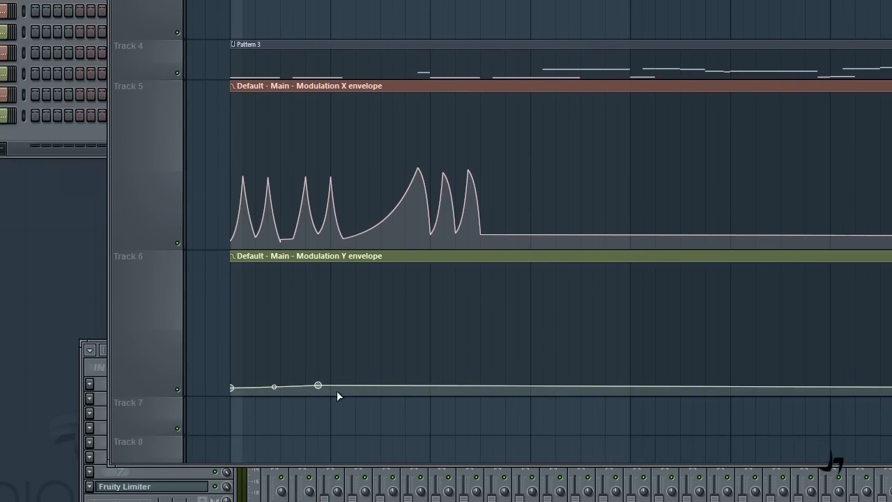
drag(426, 319, 849, 426)
drag(572, 401, 410, 368)
right_click(371, 296)
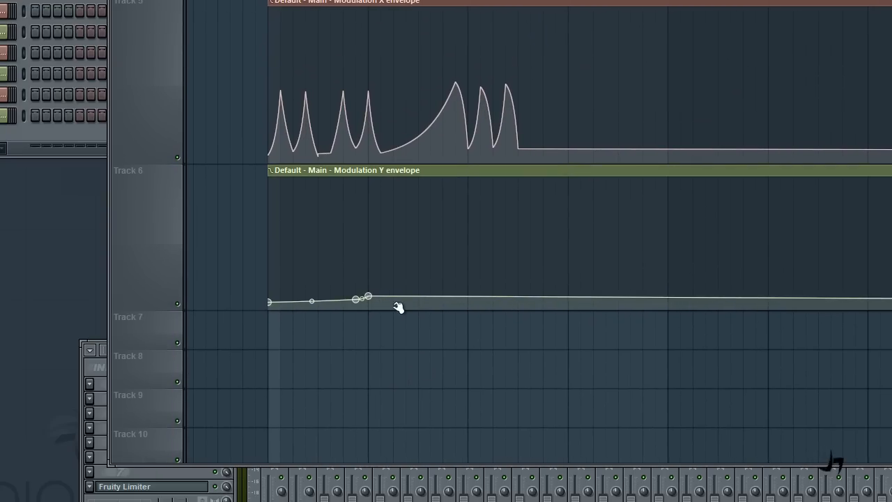
right_click(396, 306)
right_click(403, 305)
drag(430, 303, 479, 294)
drag(357, 413, 330, 501)
key(space)
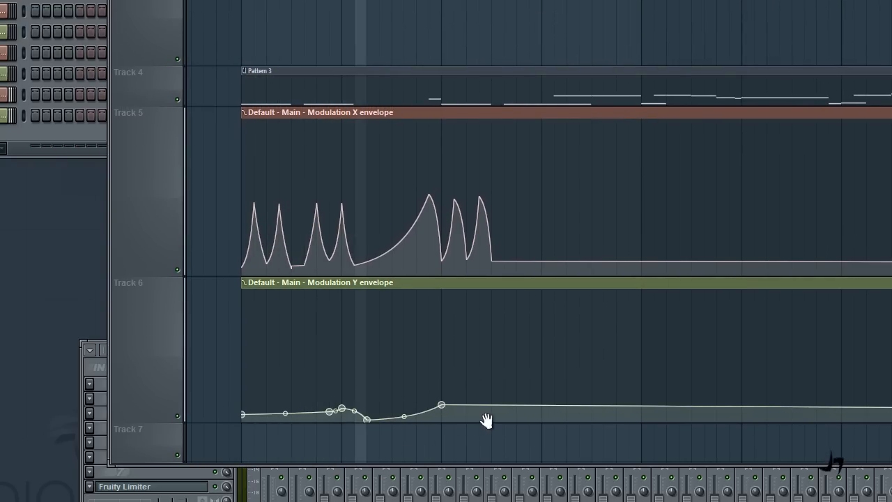
drag(483, 418, 355, 398)
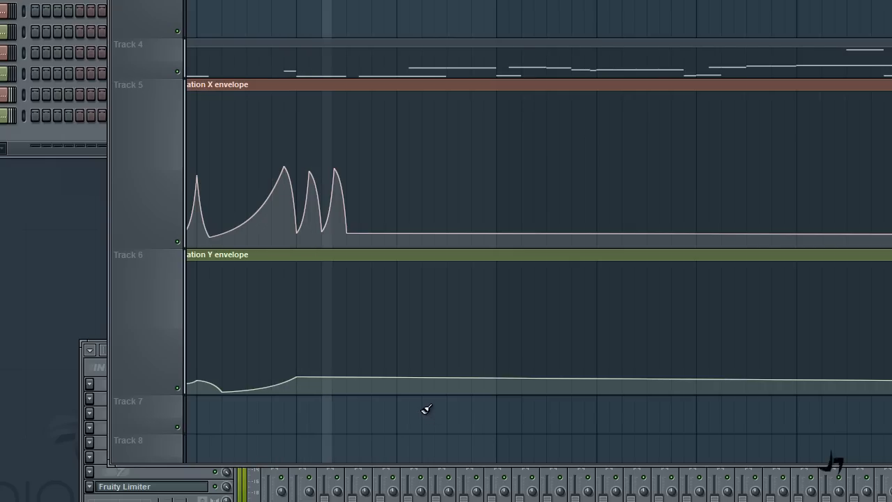
Shift the two short Modulation X peaks earlier so the first rises vertically on bar 19, and add two more similar peaks after them.
drag(425, 411, 353, 418)
mouse_move(254, 179)
mouse_down()
mouse_move(242, 177)
mouse_move(272, 176)
mouse_up()
right_click(292, 177)
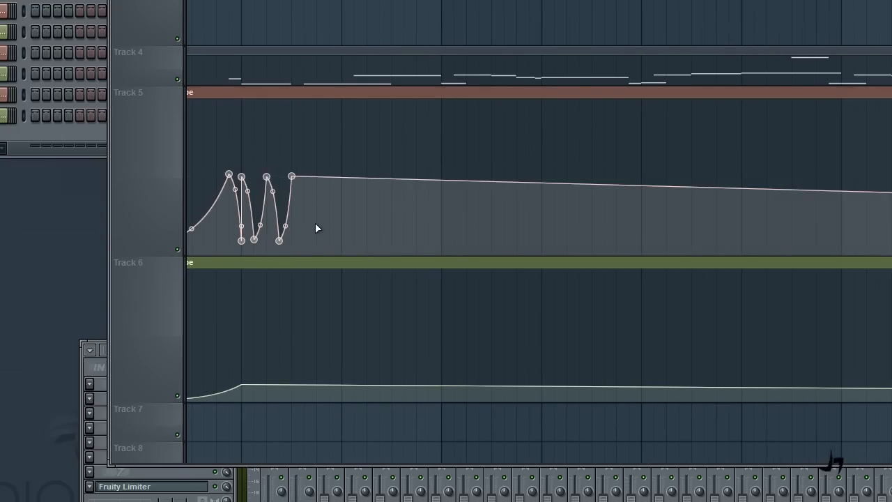
right_click(305, 239)
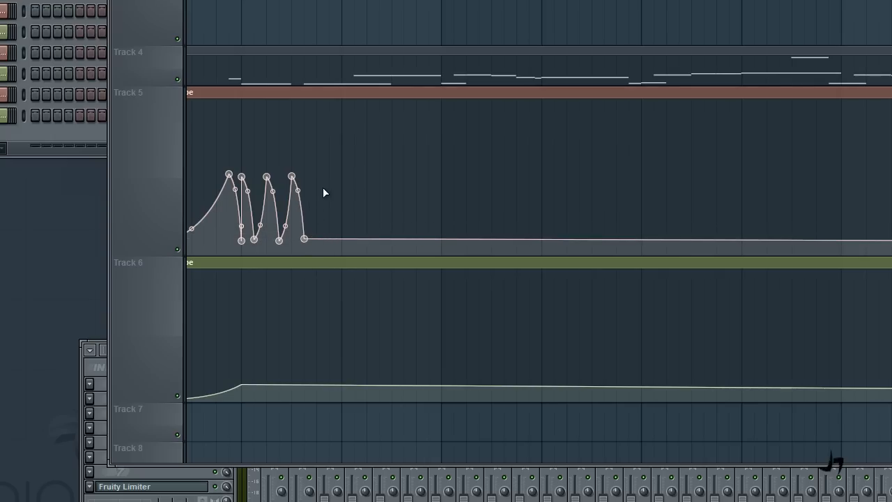
right_click(318, 176)
mouse_move(322, 178)
mouse_down()
mouse_move(324, 235)
mouse_move(323, 179)
mouse_up()
right_click(329, 239)
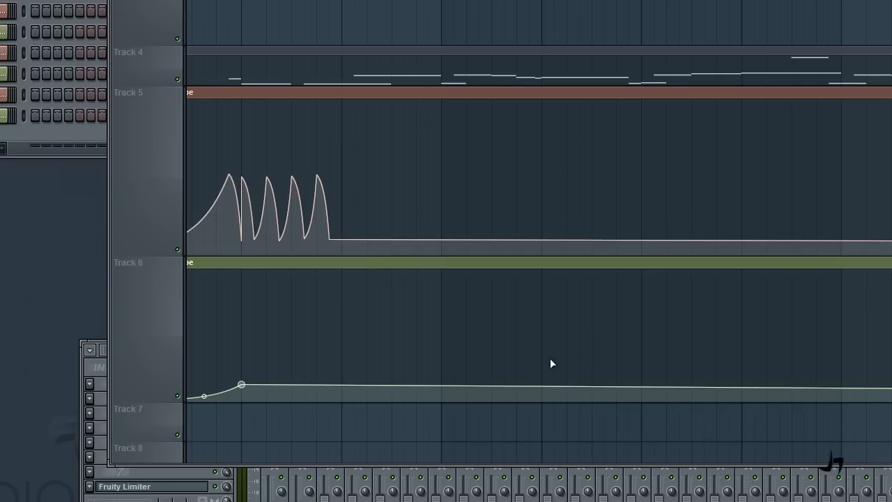
Play Pattern 3 from its start to audition the row of Modulation X peaks after bar 19.
drag(348, 443, 710, 462)
drag(329, 301, 158, 278)
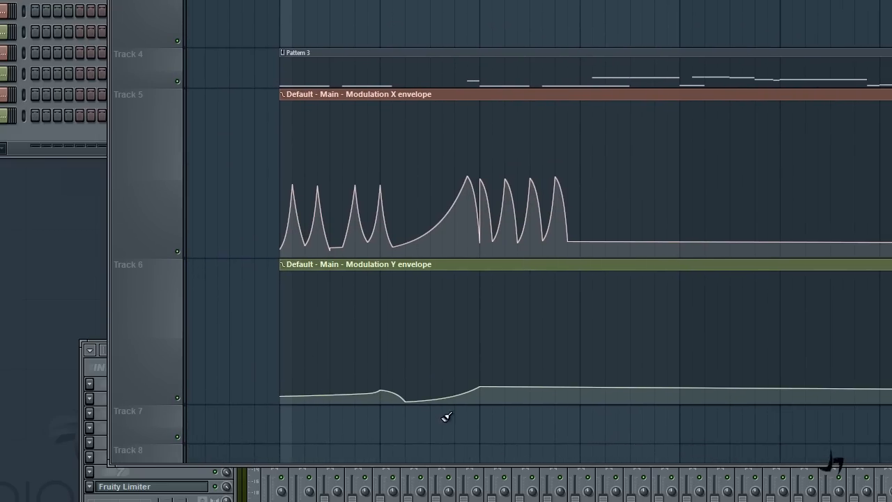
drag(447, 418, 347, 415)
key(space)
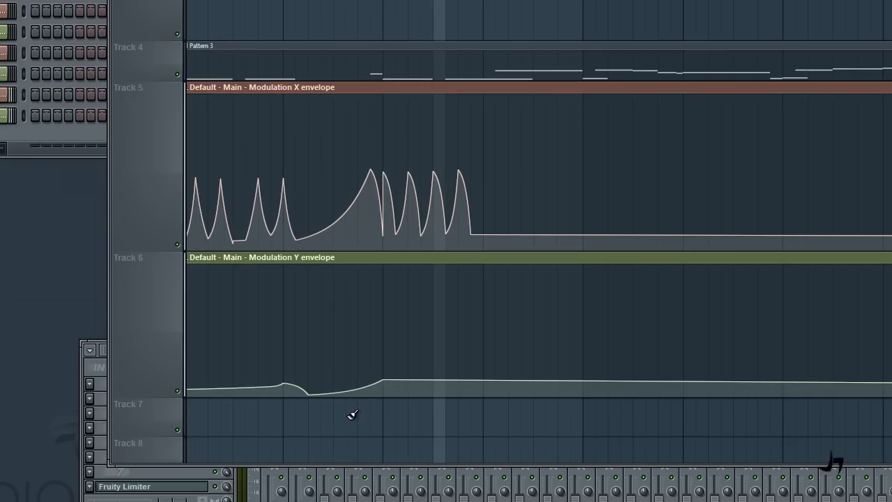
Hold Modulation X low until bar 20, then add four tightly spaced sawtooth peaks of similar height starting on that bar.
drag(429, 332, 327, 350)
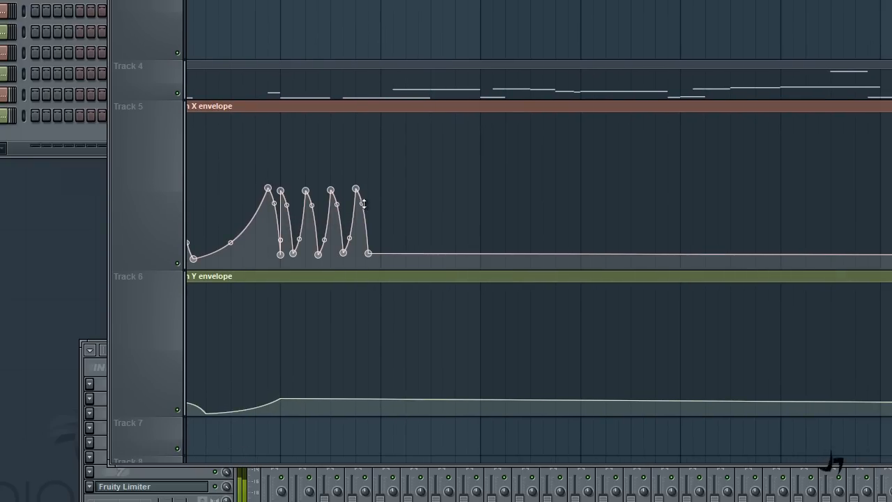
right_click(383, 254)
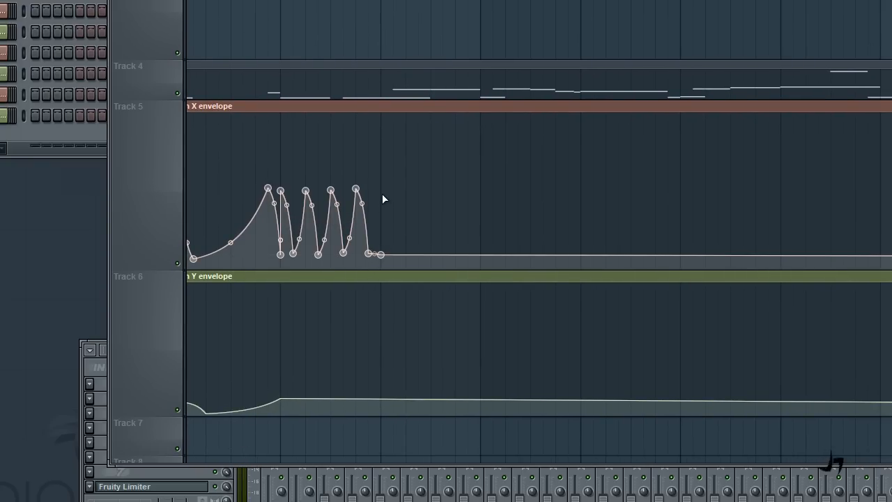
right_click(383, 195)
right_click(394, 254)
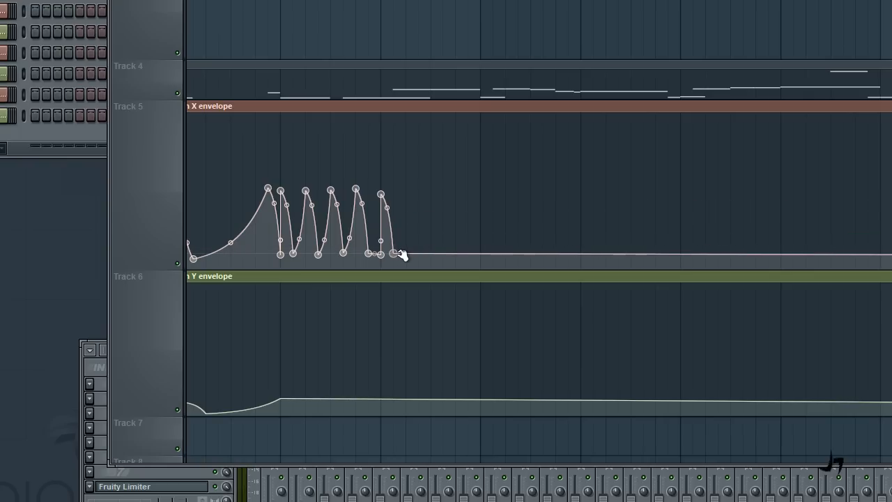
right_click(395, 192)
right_click(406, 254)
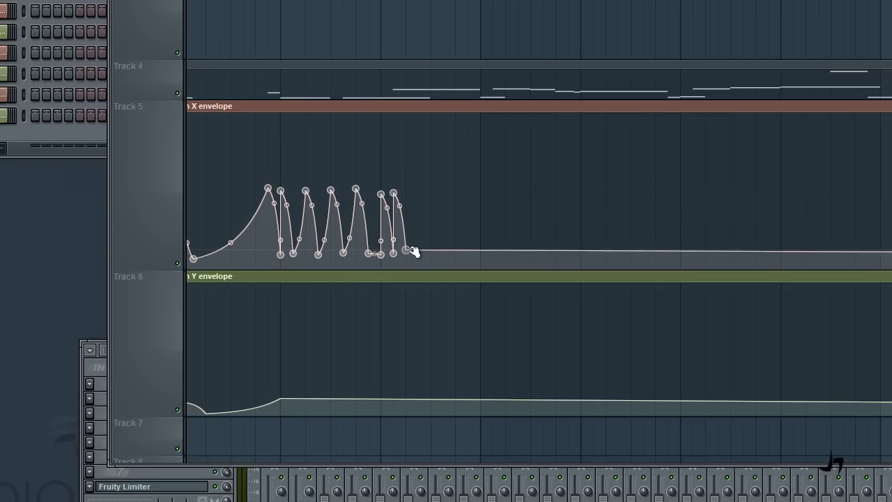
right_click(408, 193)
right_click(419, 254)
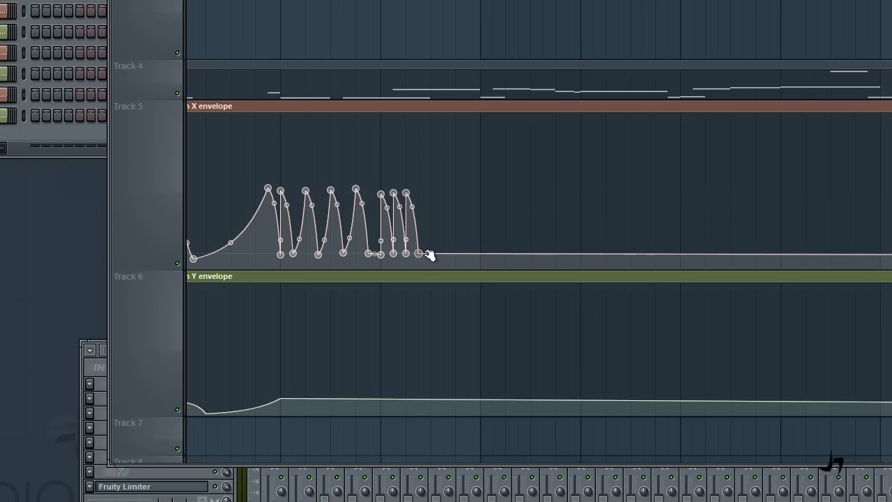
right_click(419, 192)
right_click(431, 248)
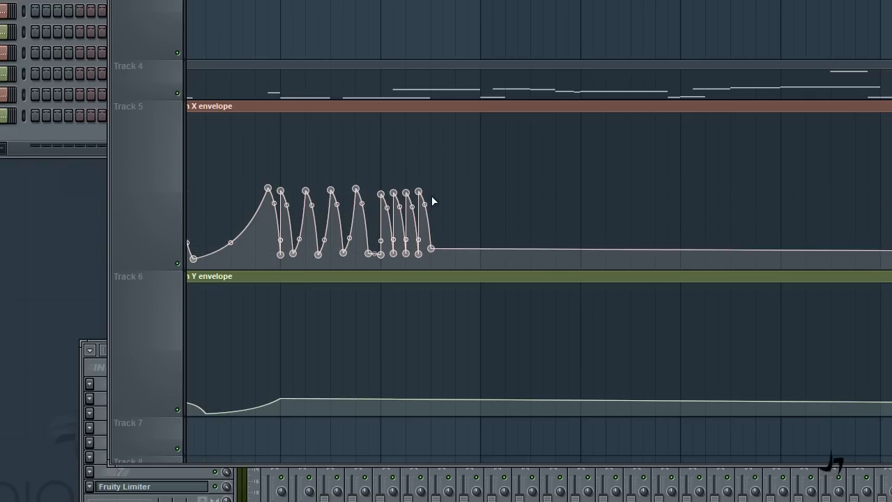
Add three more Modulation X sawtooth peaks, raising each peak and low point step by step towards bar 21.
right_click(431, 176)
right_click(443, 234)
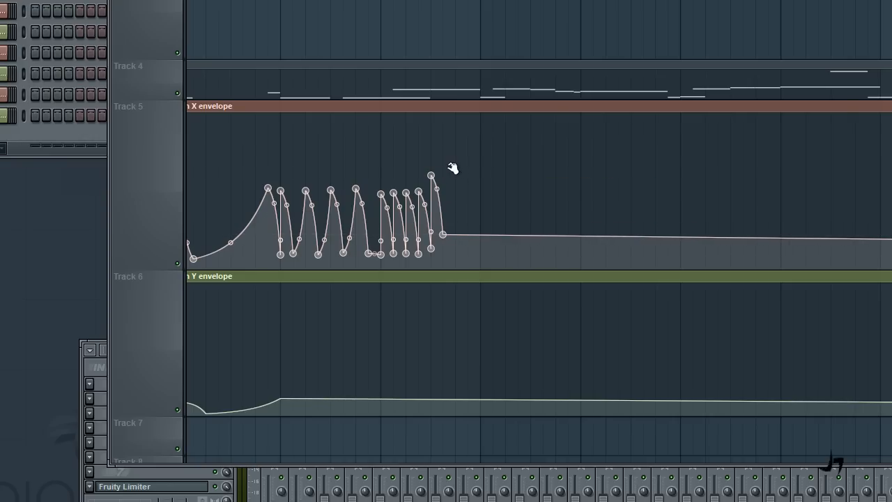
click(444, 167)
click(456, 217)
click(456, 153)
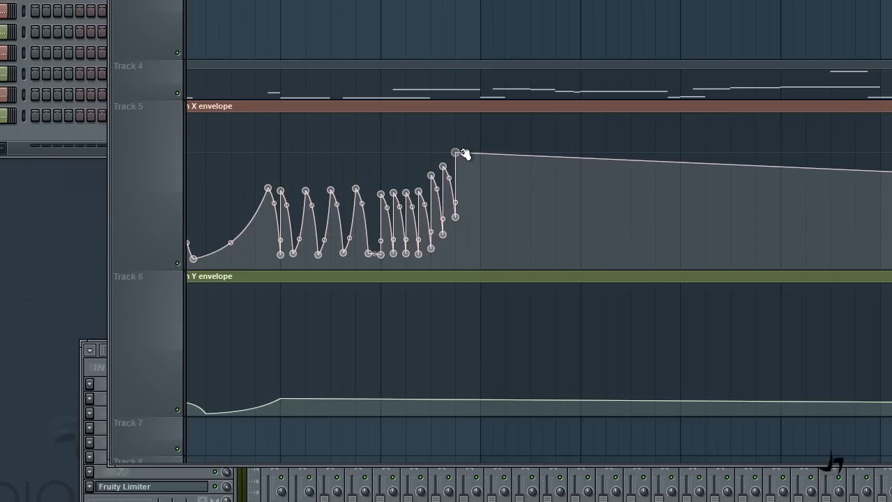
drag(464, 153, 479, 201)
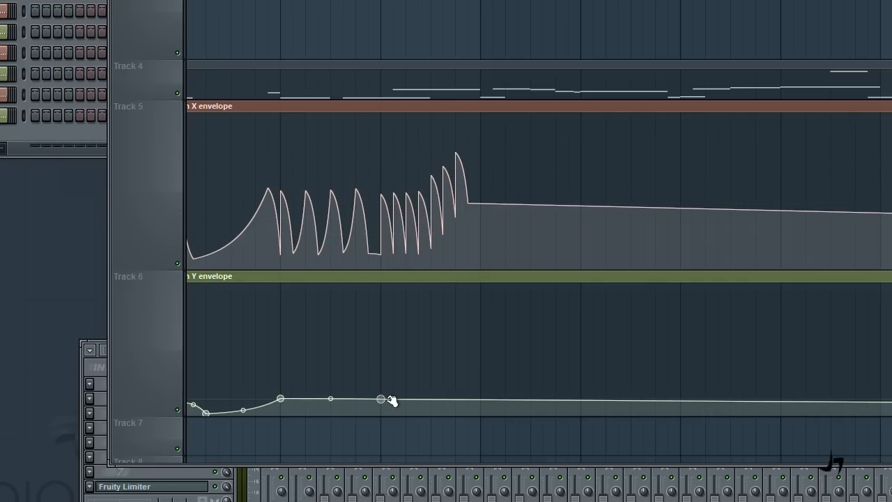
Hold the Modulation Y envelope level until bar 20, curve it upward to a higher point at bar 21, and audition the result.
click(480, 362)
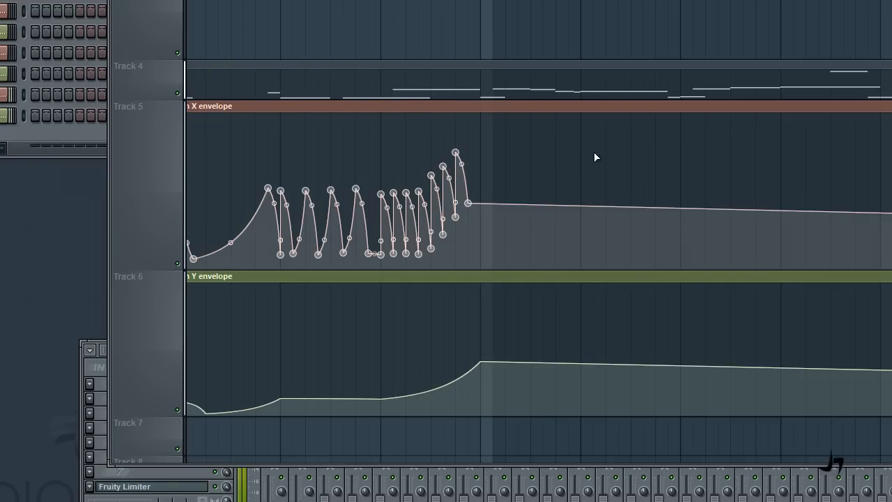
drag(332, 27, 380, 48)
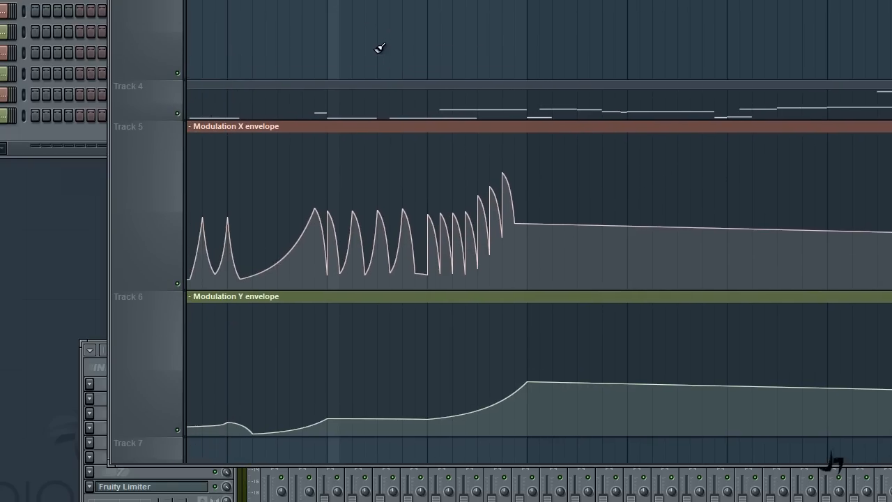
drag(338, 67, 635, 63)
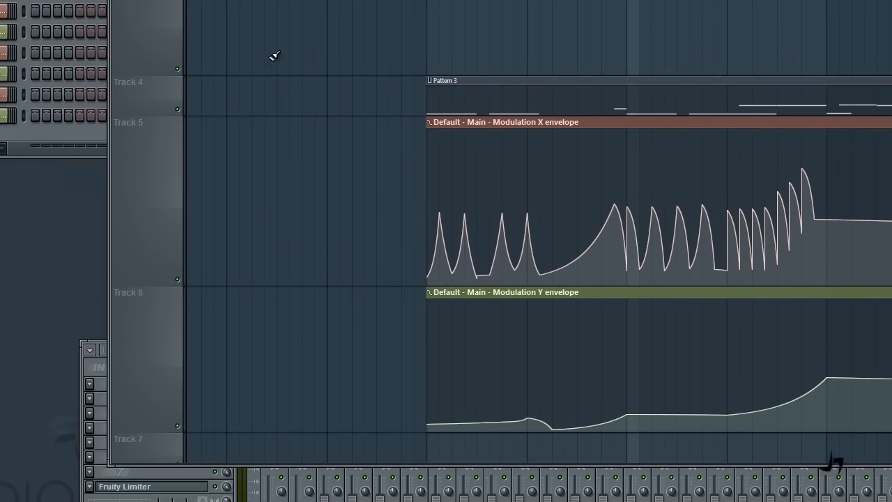
Return to the finished WOBStand2 clips at the beginning of the playlist and play them from bar 1.
drag(869, 46, 313, 101)
scroll(583, 203, down, 5)
drag(424, 377, 485, 242)
drag(257, 32, 728, 391)
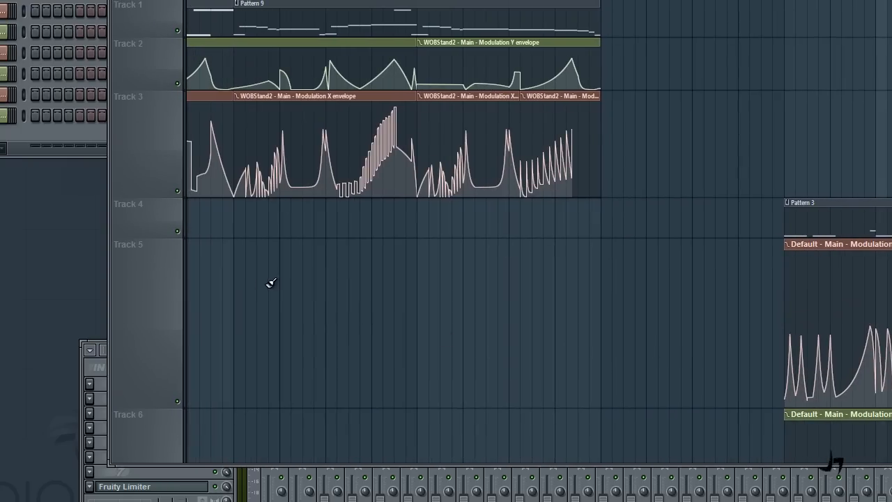
drag(271, 283, 707, 430)
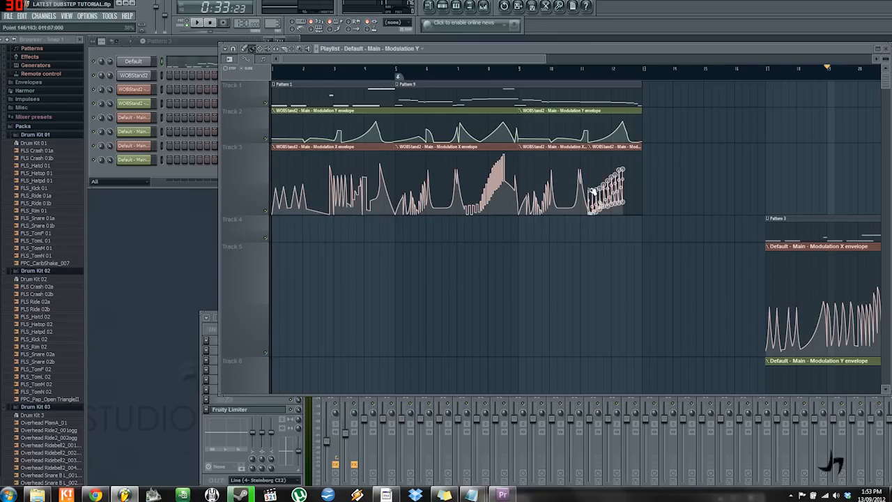
click(271, 72)
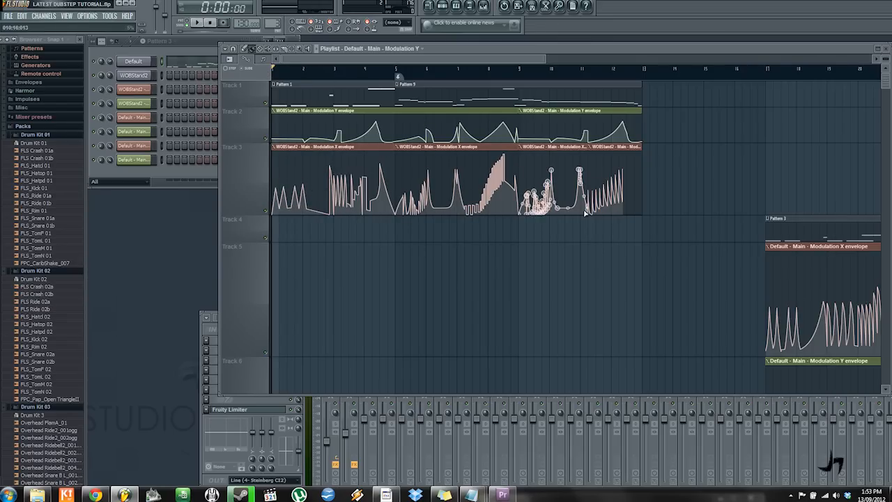
drag(606, 312, 361, 320)
drag(500, 304, 355, 221)
drag(314, 248, 876, 383)
key(space)
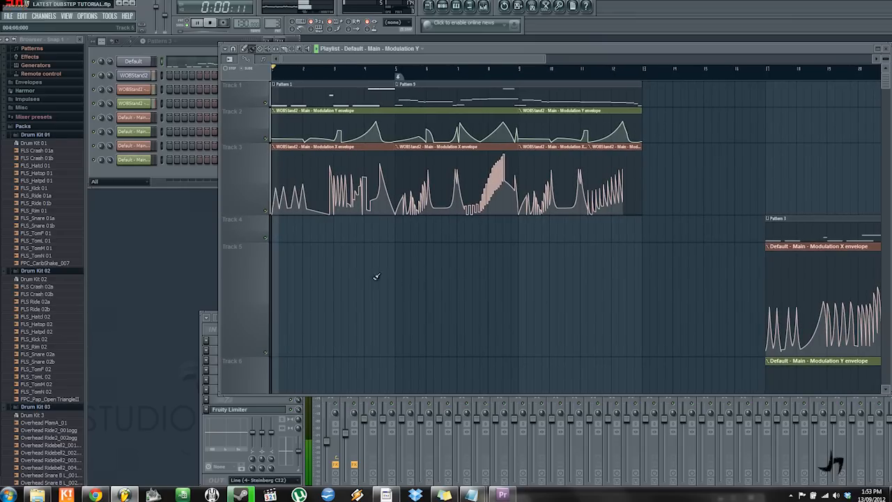
Follow the WOBStand2 Modulation X and Y envelopes in close-up during playback up to bar 13, and stop the playback.
scroll(315, 261, up, 3)
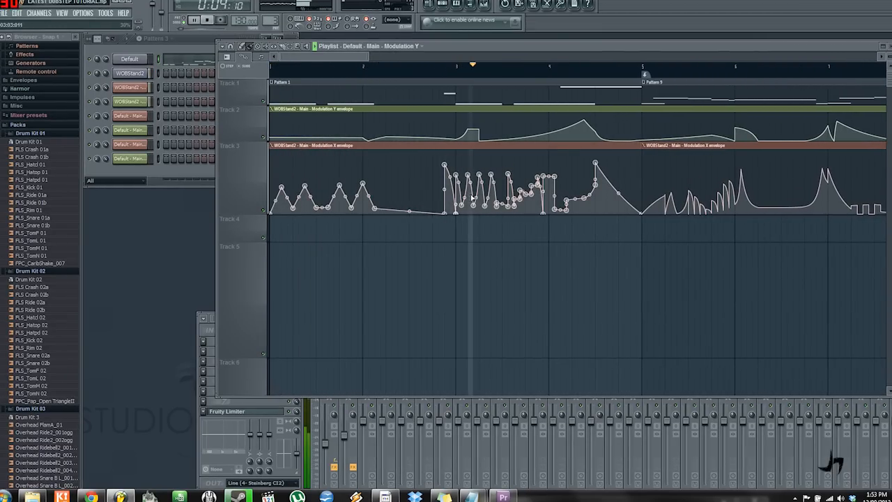
drag(516, 252, 339, 314)
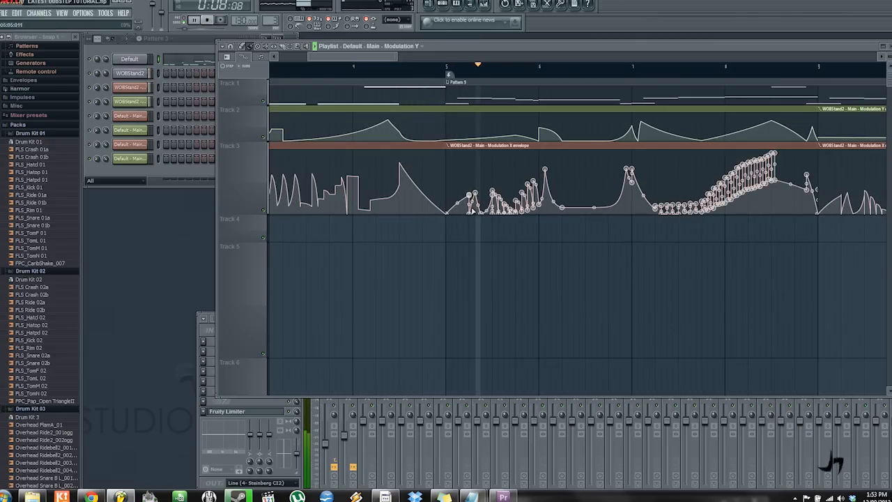
drag(467, 259, 350, 280)
drag(492, 270, 405, 286)
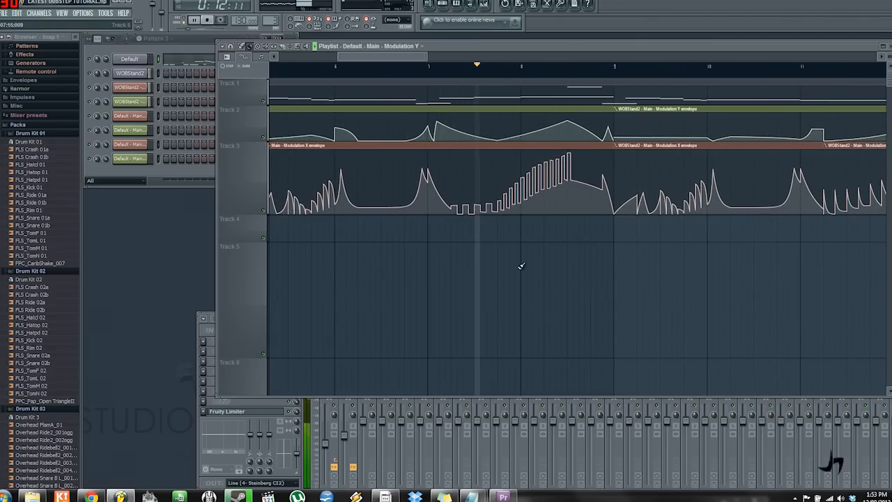
drag(522, 265, 424, 295)
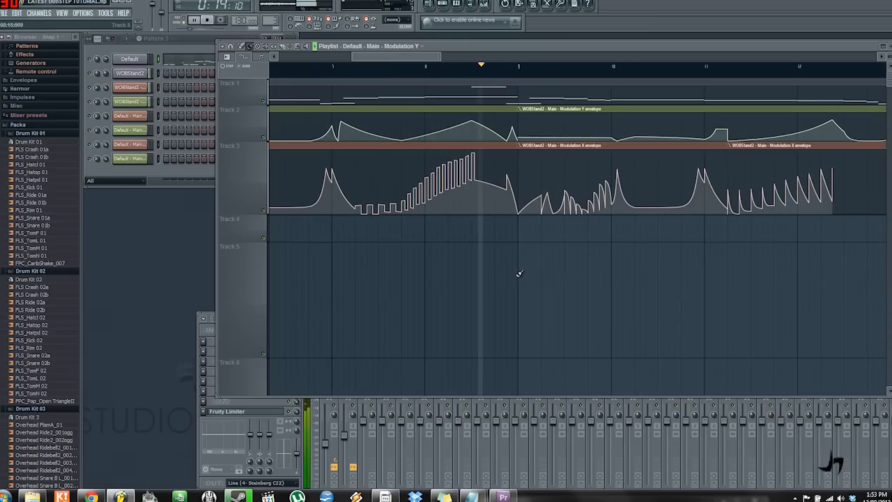
drag(578, 286, 454, 299)
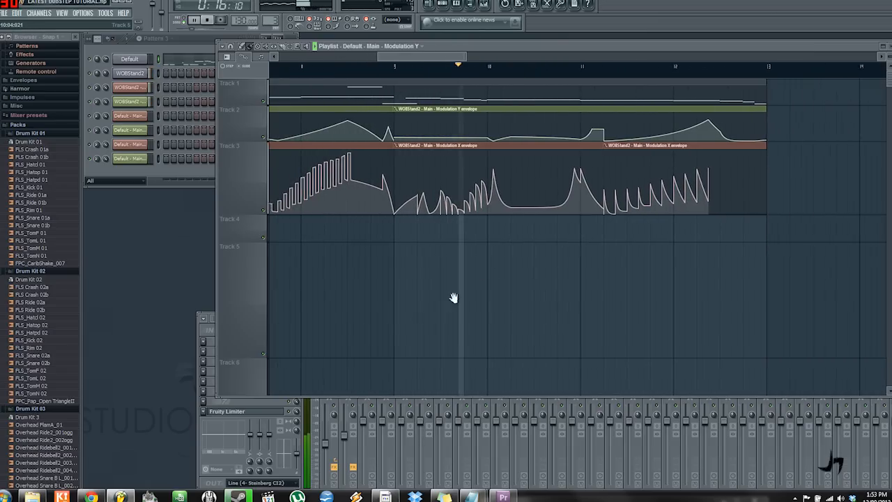
drag(509, 301, 394, 305)
drag(502, 262, 411, 300)
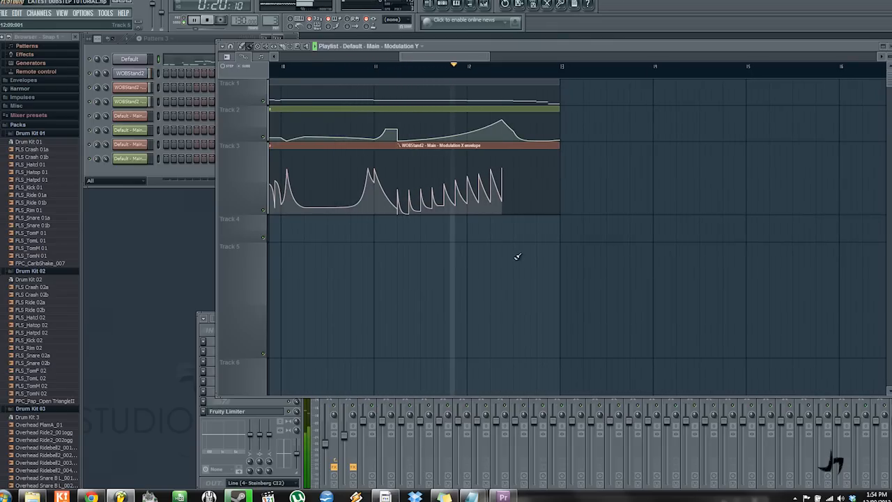
drag(516, 255, 440, 249)
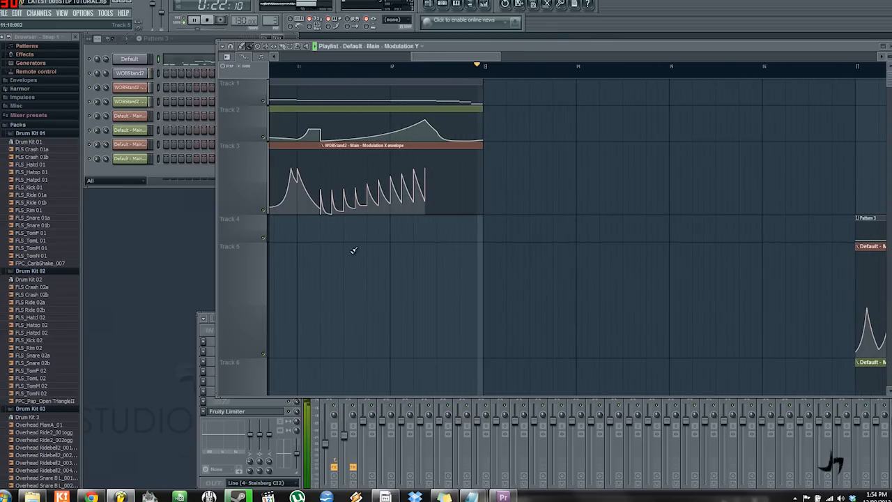
drag(420, 305, 728, 359)
key(space)
Review the Modulation X and Y envelopes drawn for Pattern 3 from bar 17 to 29, and return to the WOBStand2 clips.
drag(643, 306, 272, 323)
drag(638, 321, 405, 255)
drag(348, 256, 82, 176)
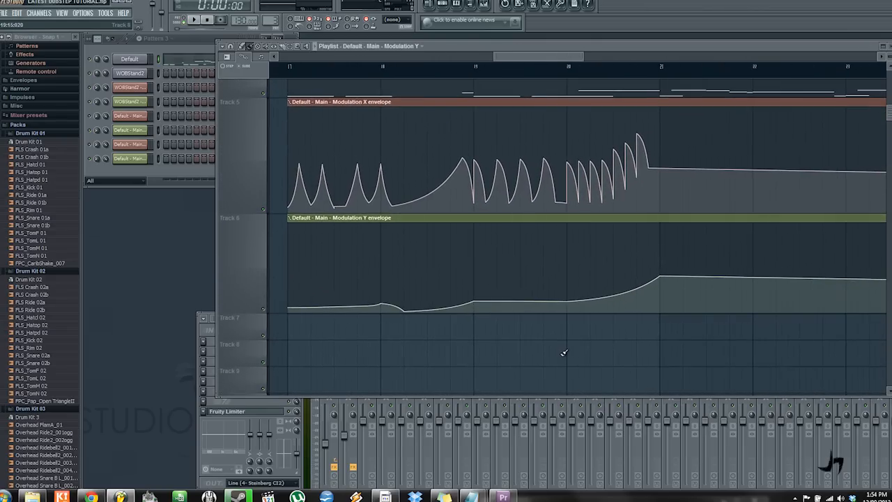
drag(649, 361, 502, 355)
scroll(501, 354, down, 3)
scroll(501, 355, down, 2)
drag(359, 154, 386, 201)
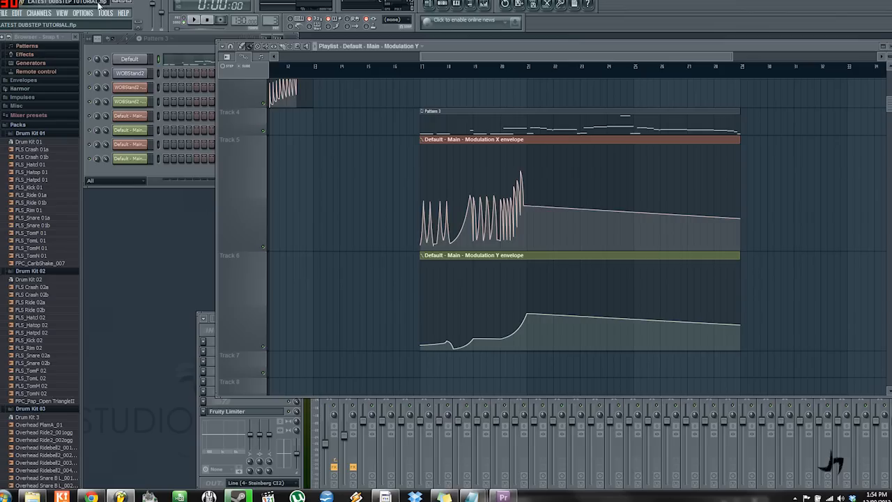
scroll(255, 185, down, 1)
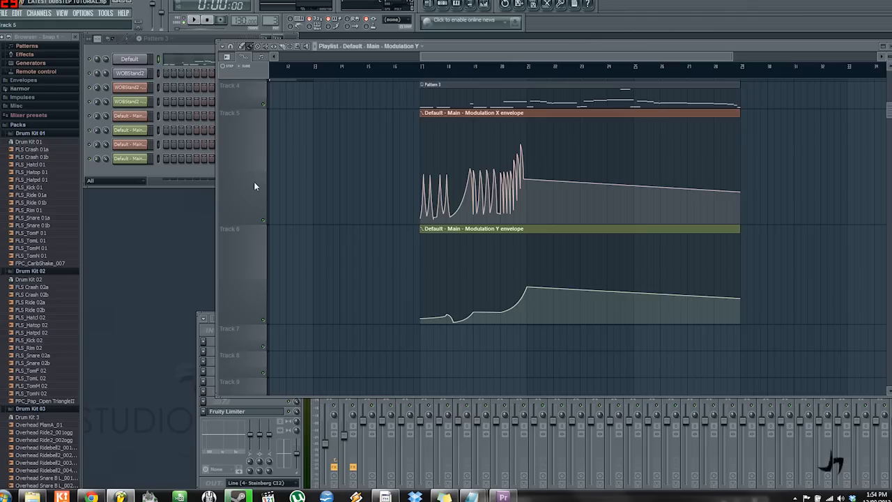
drag(409, 245, 686, 381)
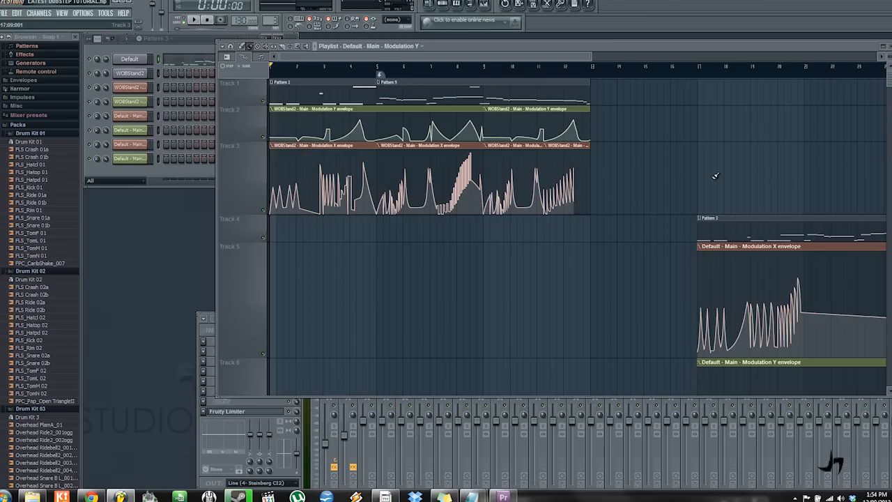
View the Default channel's Sytrus main page, close its windows, and look over the Pattern 3 clips in the playlist.
click(136, 59)
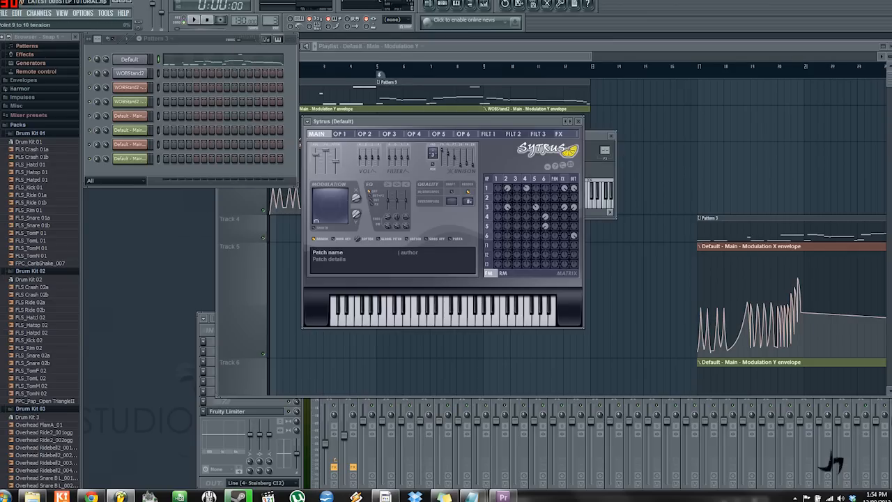
click(580, 122)
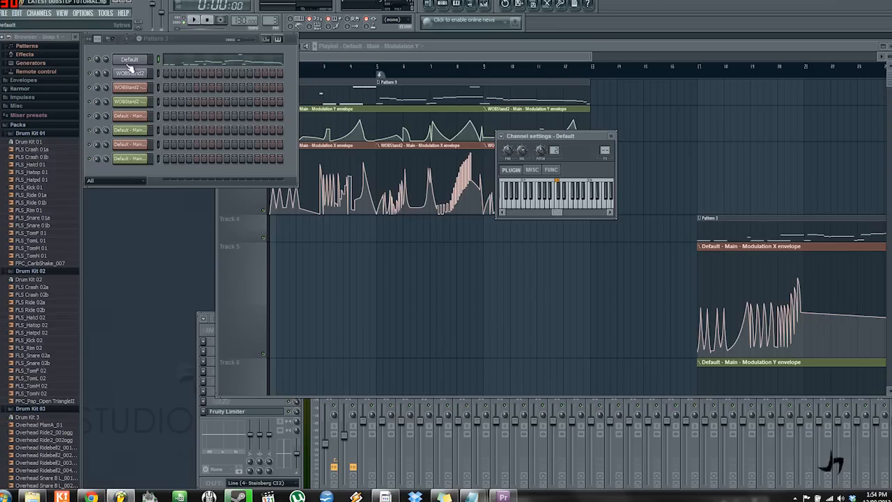
click(613, 135)
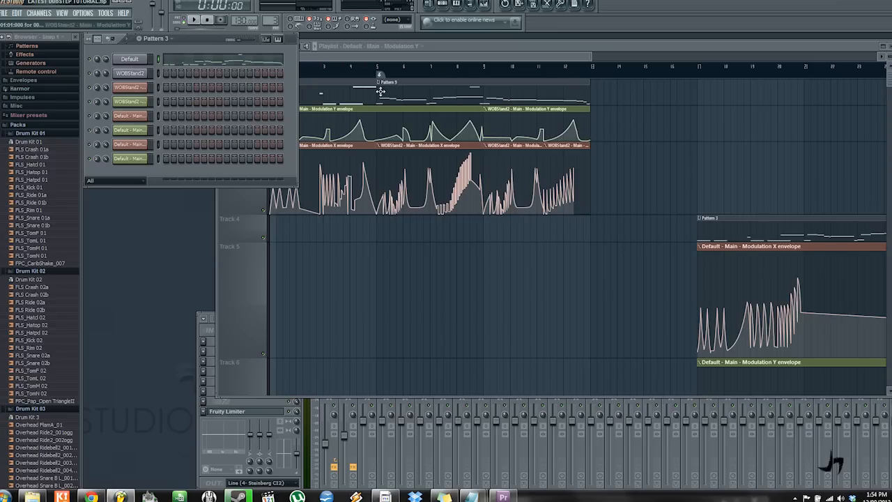
drag(584, 225, 185, 225)
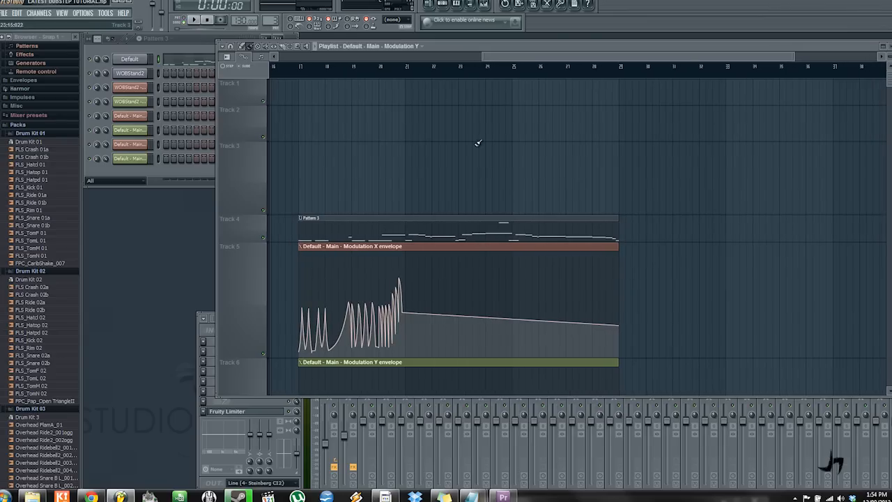
drag(456, 209, 855, 215)
Look at the preset and parameter options of the Default channel's Sytrus, and close the plugin and channel settings.
click(143, 61)
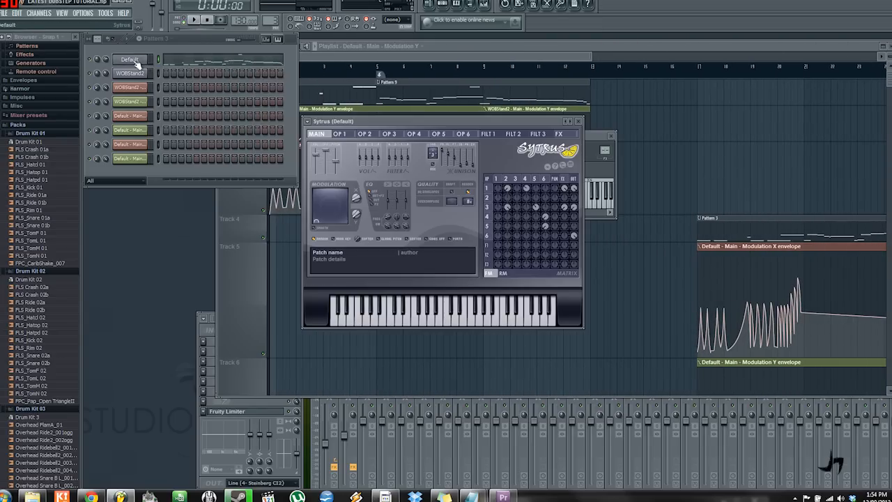
click(310, 124)
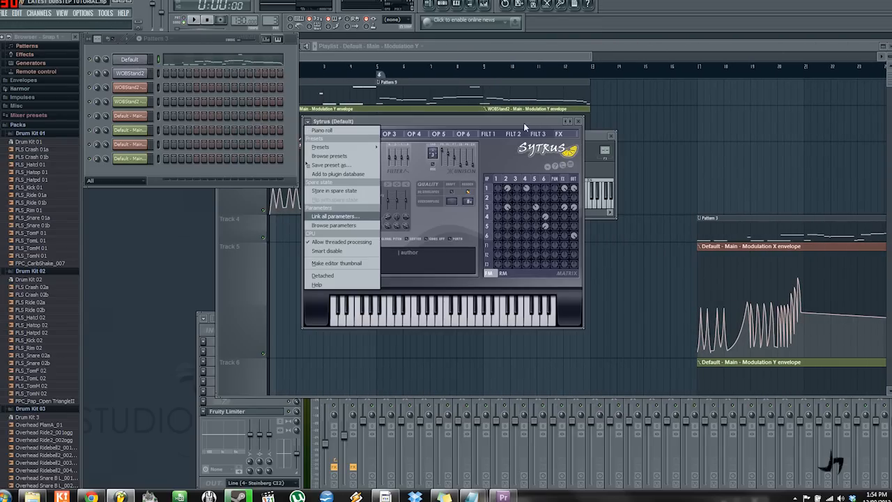
click(524, 123)
click(578, 122)
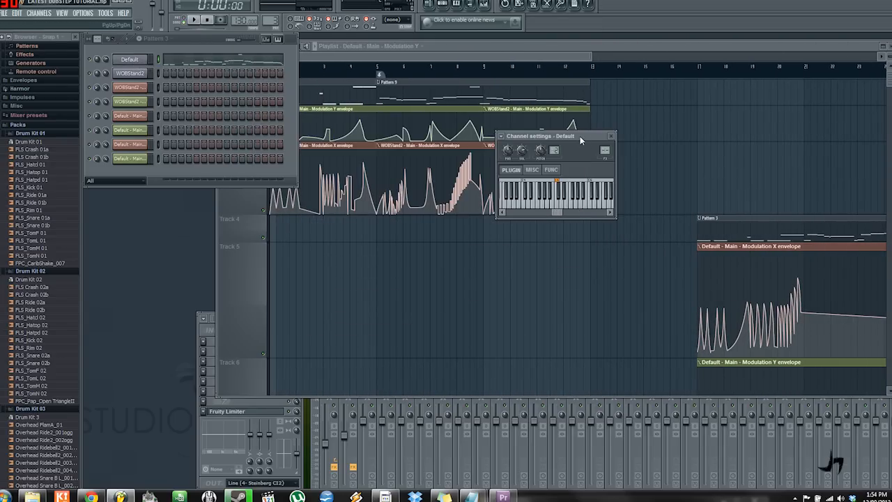
click(611, 136)
click(334, 279)
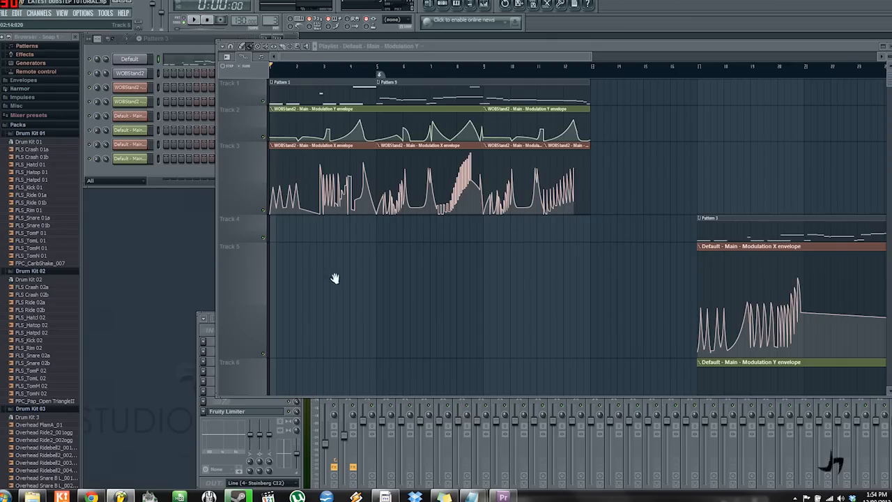
drag(335, 278, 670, 177)
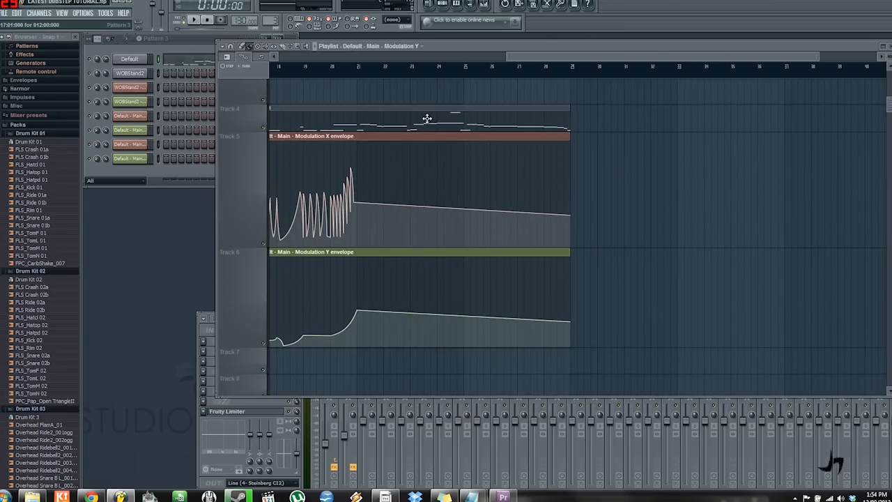
drag(409, 93, 479, 70)
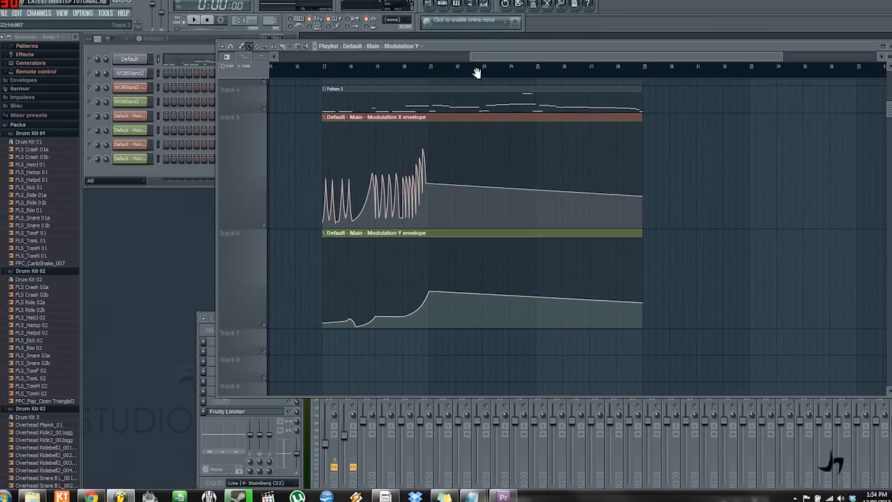